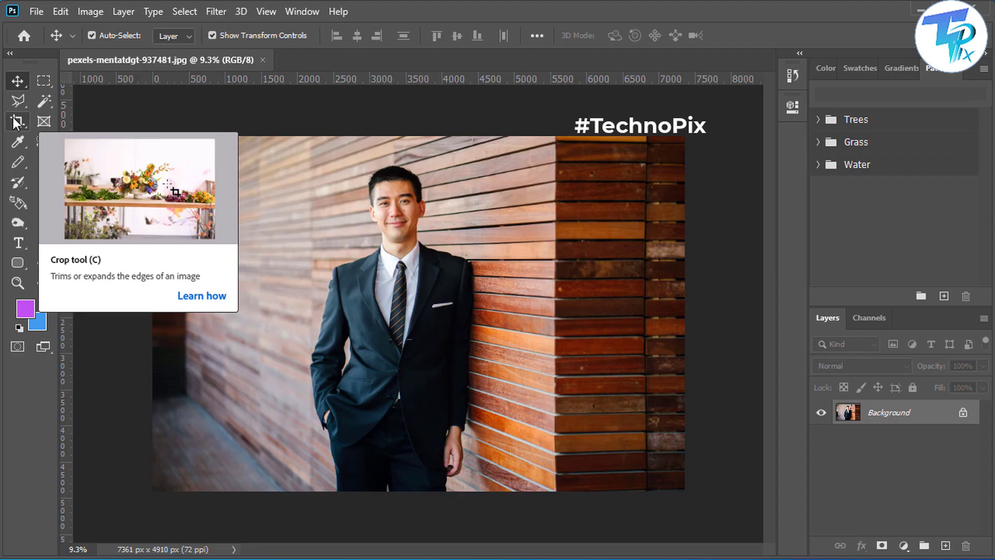
# Set up the Crop tool with a custom 4 : 5.2 ratio
pyautogui.click(17, 121)
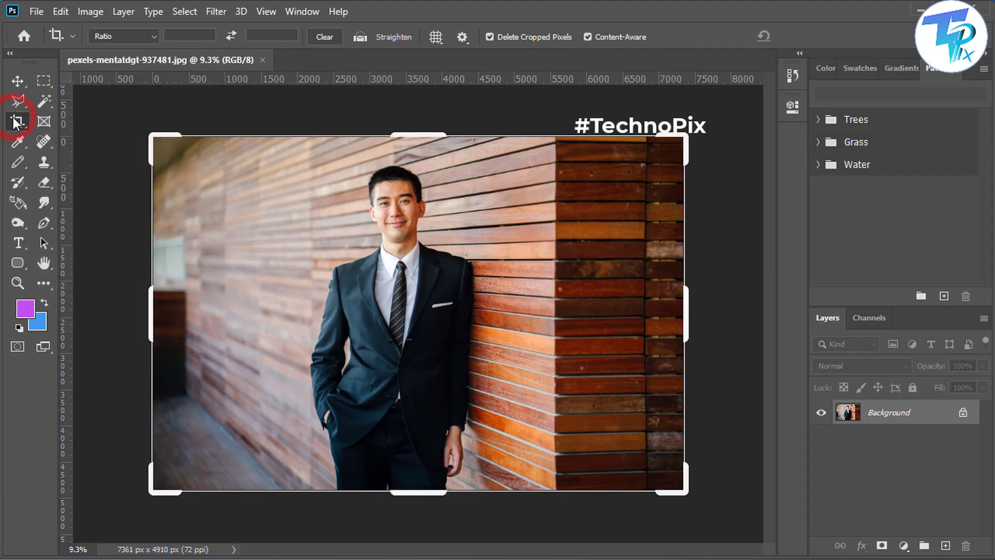
pyautogui.click(133, 35)
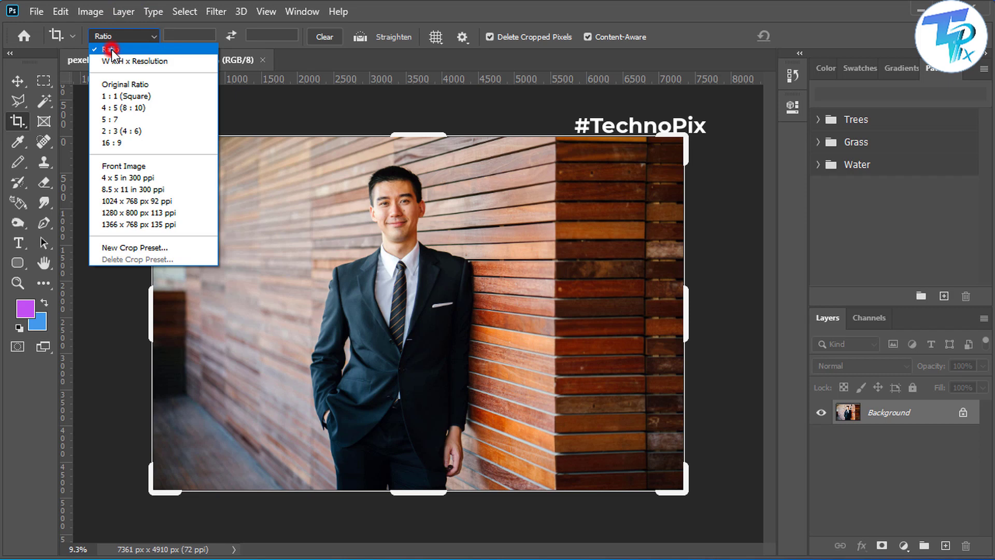
pyautogui.click(111, 49)
pyautogui.click(208, 34)
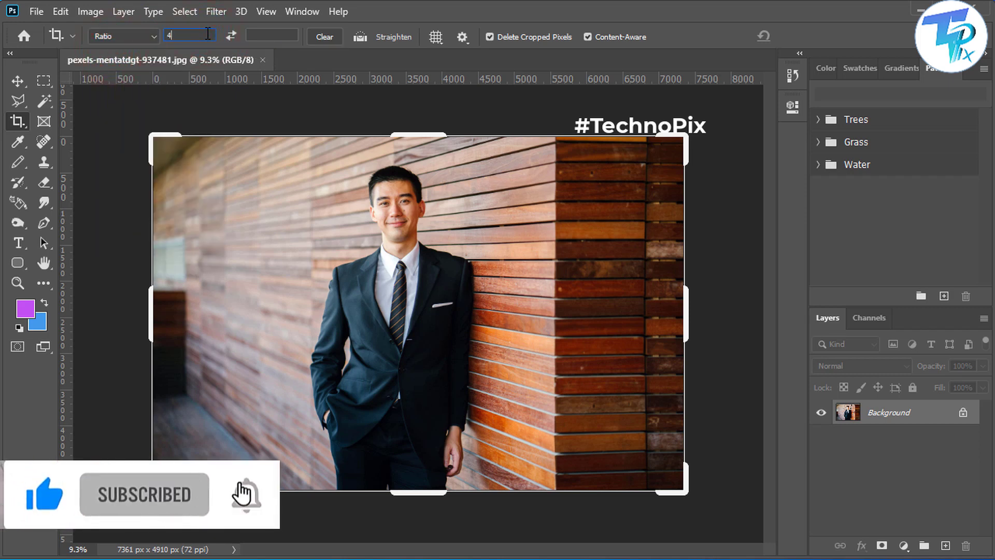
pyautogui.write('4')
pyautogui.click(285, 35)
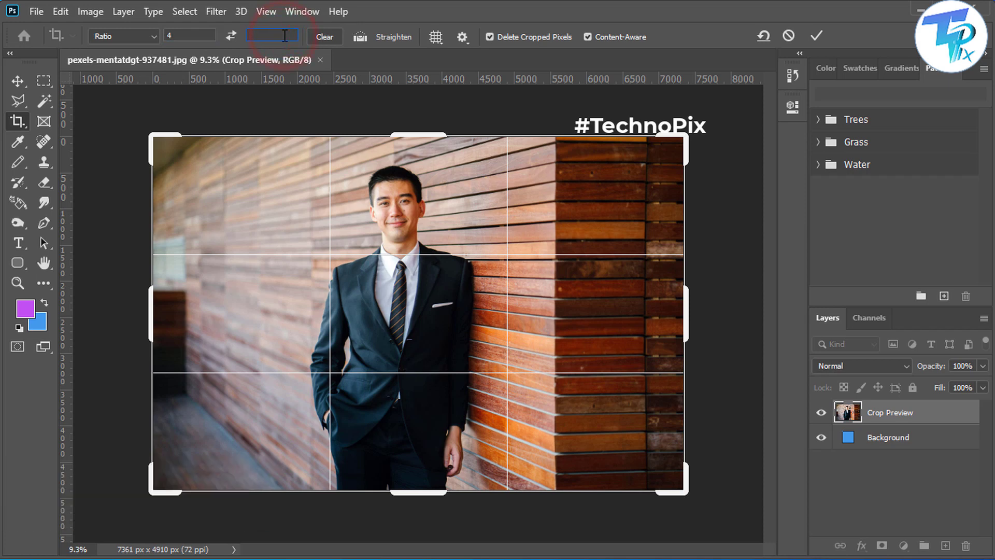
pyautogui.write('5.2')
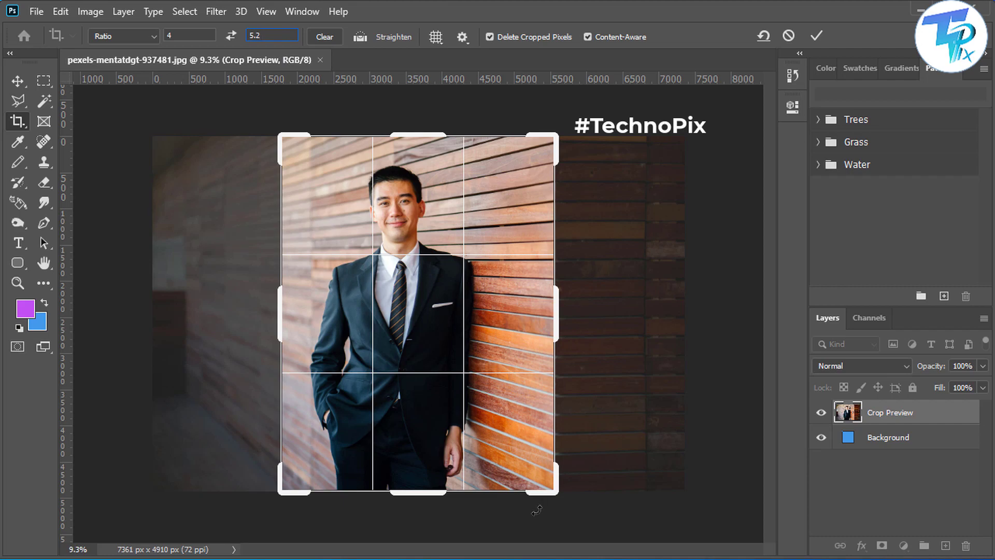
# Crop the photo to the man's head and shoulders, centring him in the frame from above the hair down to the chest
pyautogui.moveTo(557, 497); pyautogui.dragTo(529, 456)
pyautogui.moveTo(438, 404)
pyautogui.mouseDown()
pyautogui.moveTo(447, 411)
pyautogui.moveTo(437, 460)
pyautogui.moveTo(427, 397)
pyautogui.mouseUp()
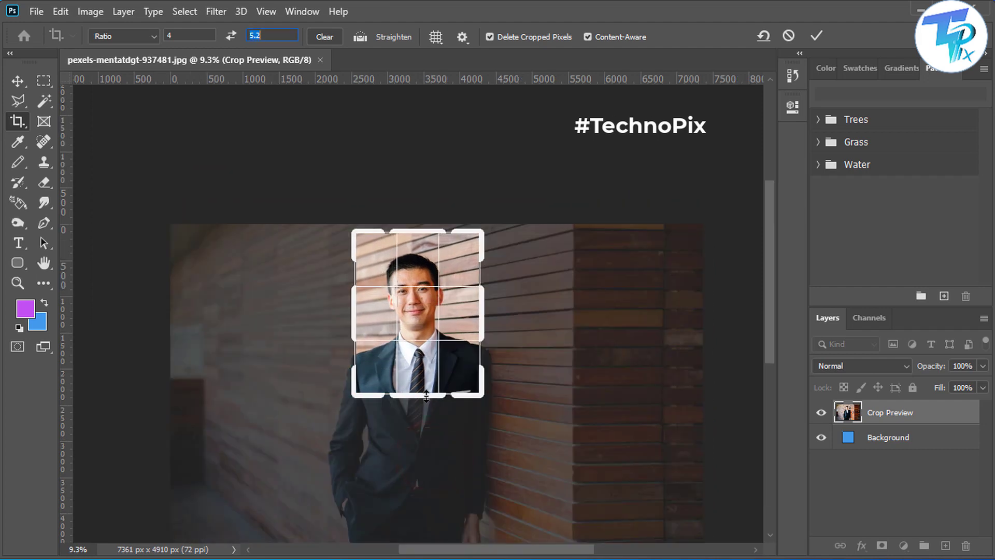
pyautogui.moveTo(476, 391); pyautogui.dragTo(486, 403)
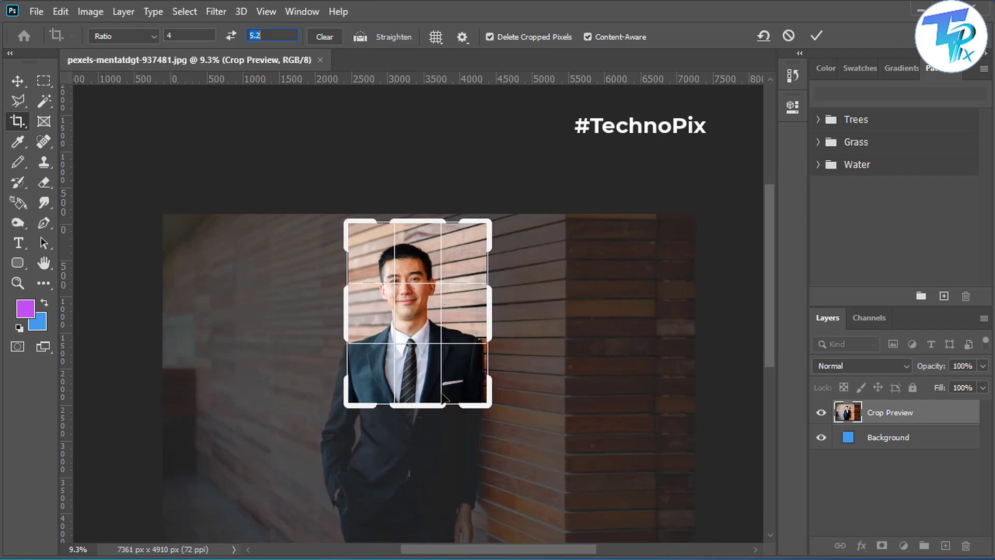
pyautogui.moveTo(424, 386); pyautogui.dragTo(438, 430)
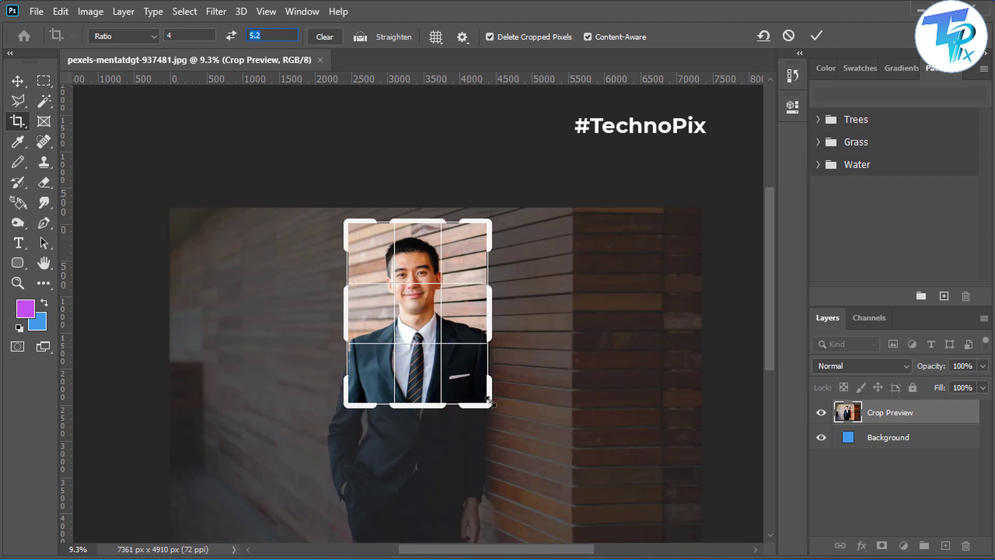
pyautogui.moveTo(489, 400); pyautogui.dragTo(486, 397)
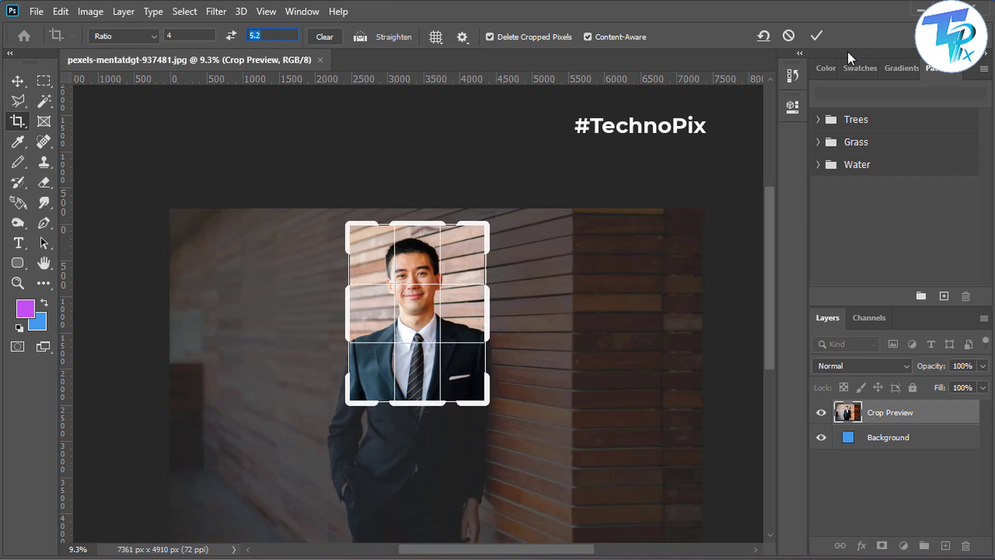
pyautogui.click(815, 36)
# Duplicate the Background layer of the cropped portrait
pyautogui.scroll(5, 429, 289)
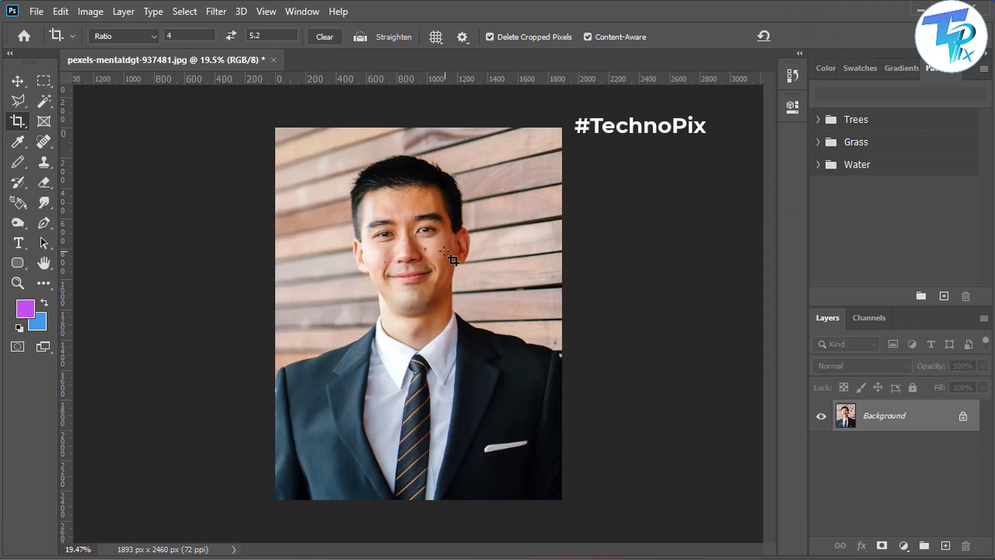
pyautogui.scroll(6, 428, 228)
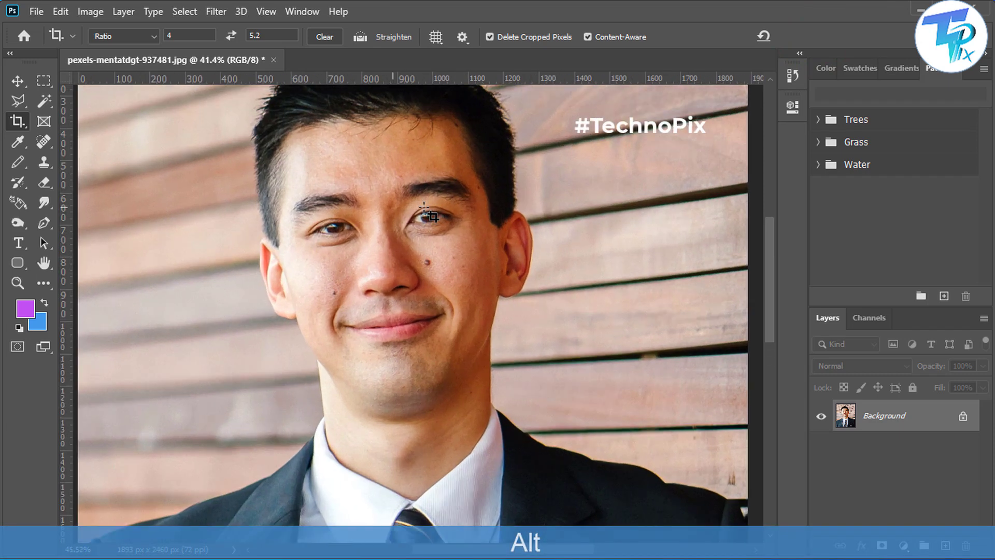
pyautogui.scroll(1, 428, 212)
pyautogui.scroll(3, 443, 239)
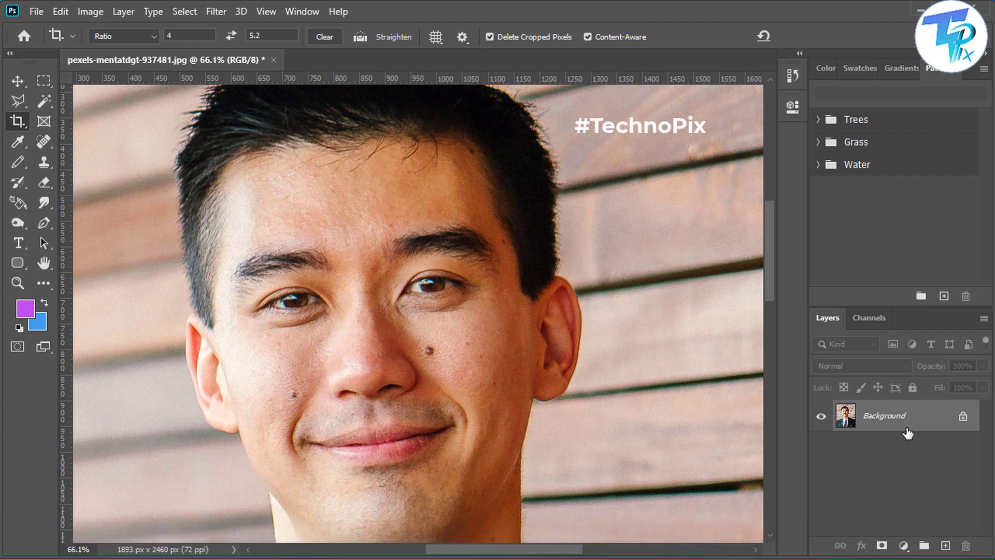
pyautogui.hotkey('ctrl', 'j')
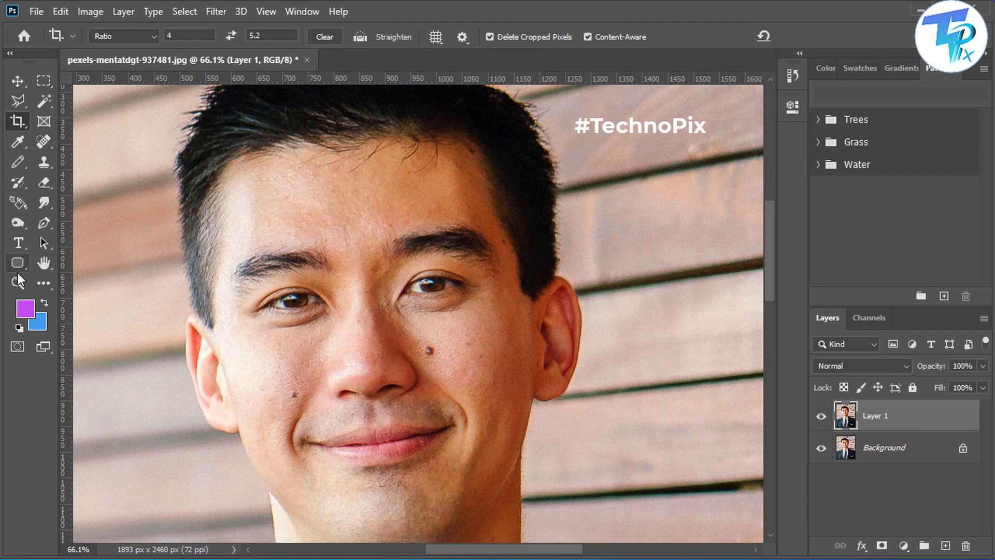
# Try to remove the moles on both cheeks with the Spot Healing Brush, and undo both retouches
pyautogui.click(42, 141)
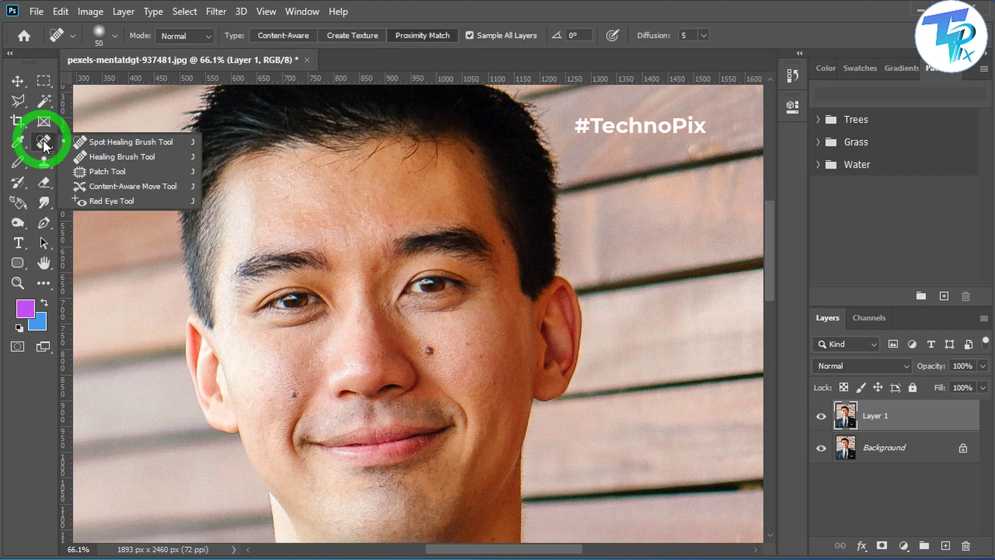
pyautogui.click(108, 142)
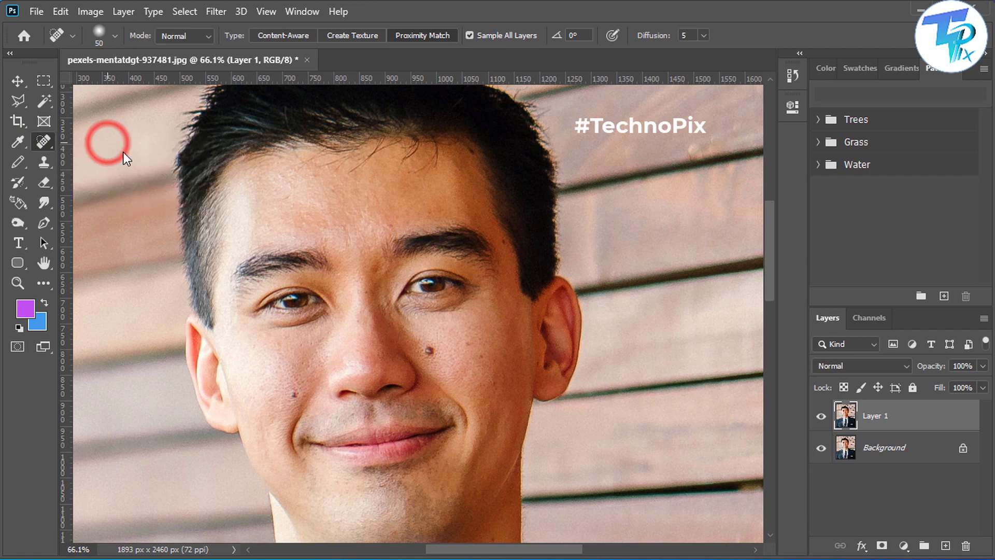
pyautogui.click(429, 350)
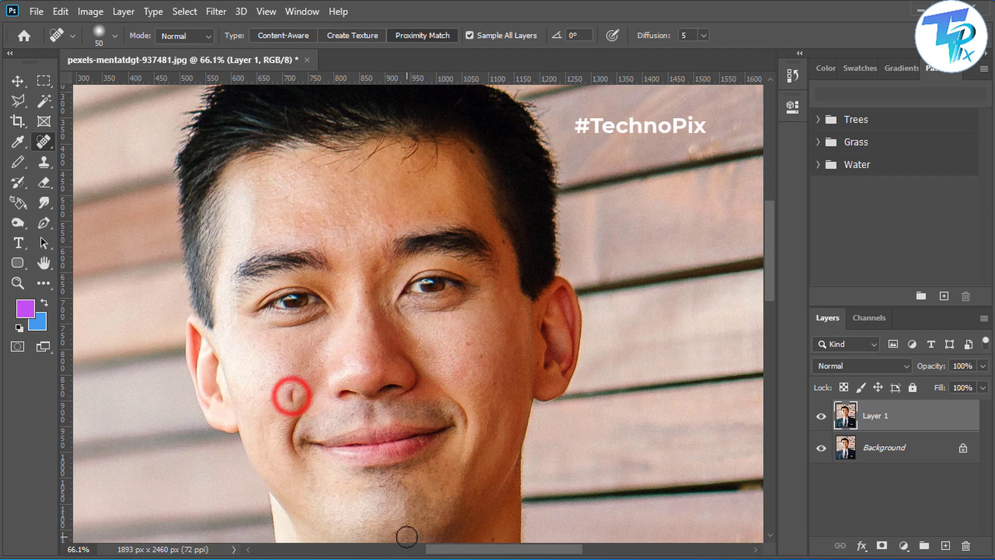
pyautogui.click(289, 396)
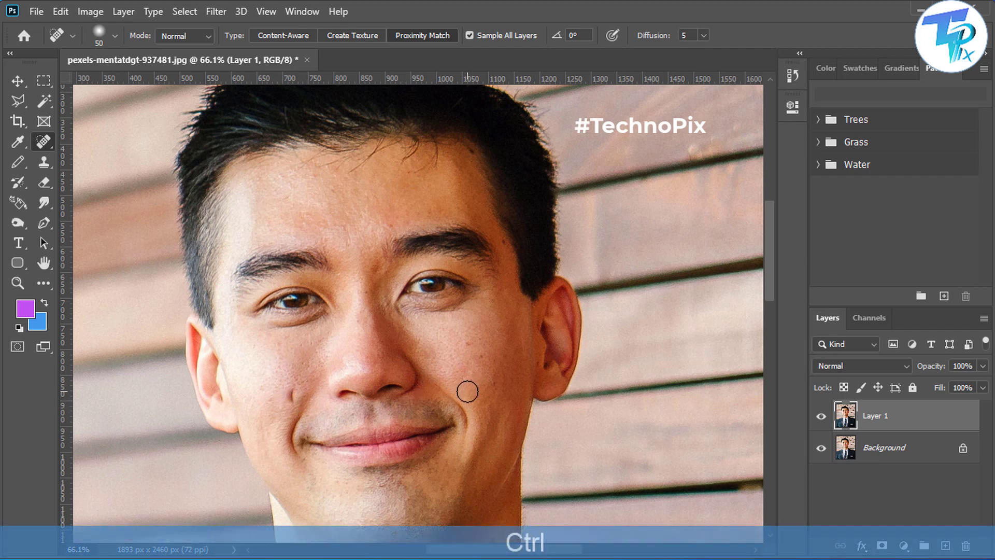
pyautogui.hotkey('ctrl', 'z')
pyautogui.hotkey('ctrl', 'z')
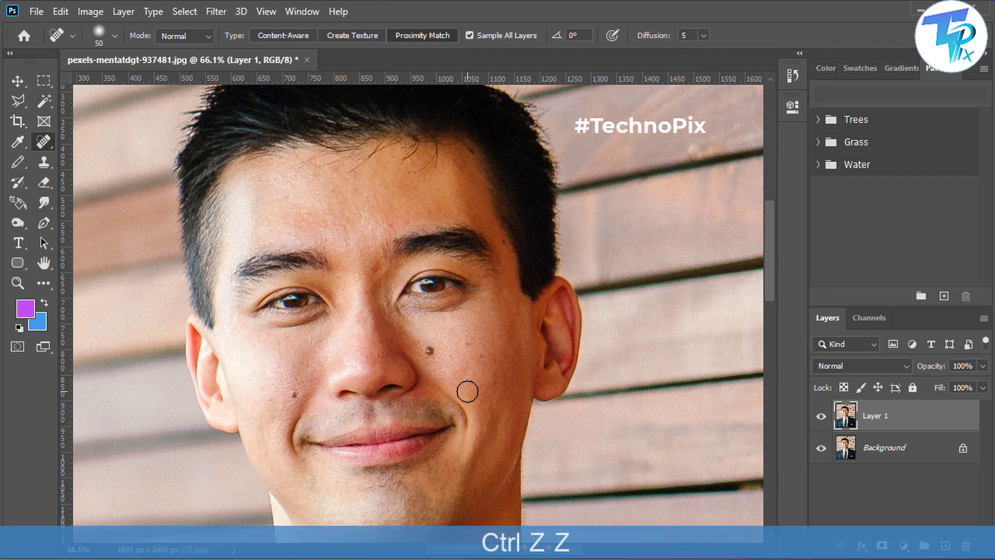
# Outline the large mole beside the nose with the Polygonal Lasso, replace it with a Content-Aware fill, and deselect
pyautogui.click(18, 102)
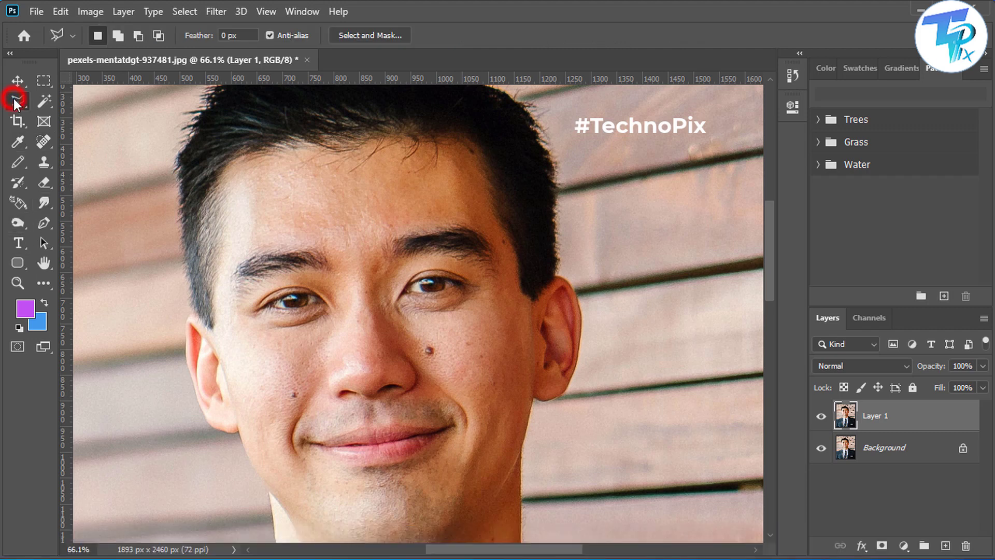
pyautogui.moveTo(420, 345)
pyautogui.mouseDown()
pyautogui.moveTo(438, 346)
pyautogui.moveTo(440, 360)
pyautogui.moveTo(419, 348)
pyautogui.mouseUp()
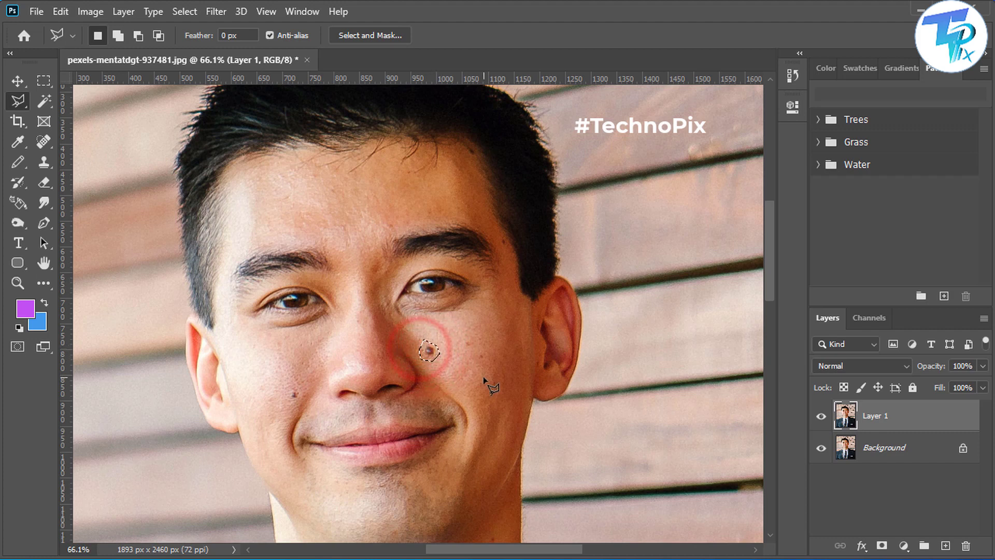
pyautogui.hotkey('shift', 'BackSpace')
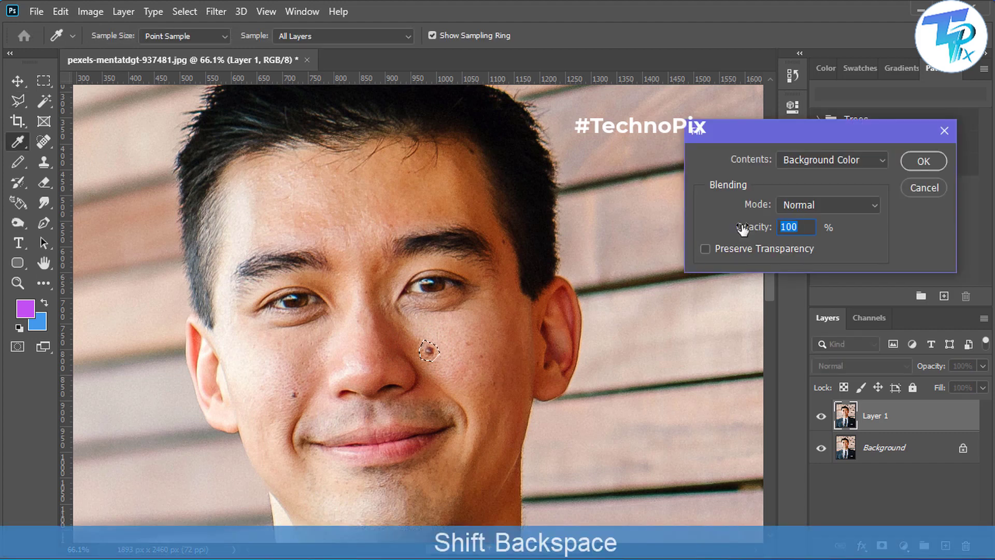
pyautogui.click(817, 161)
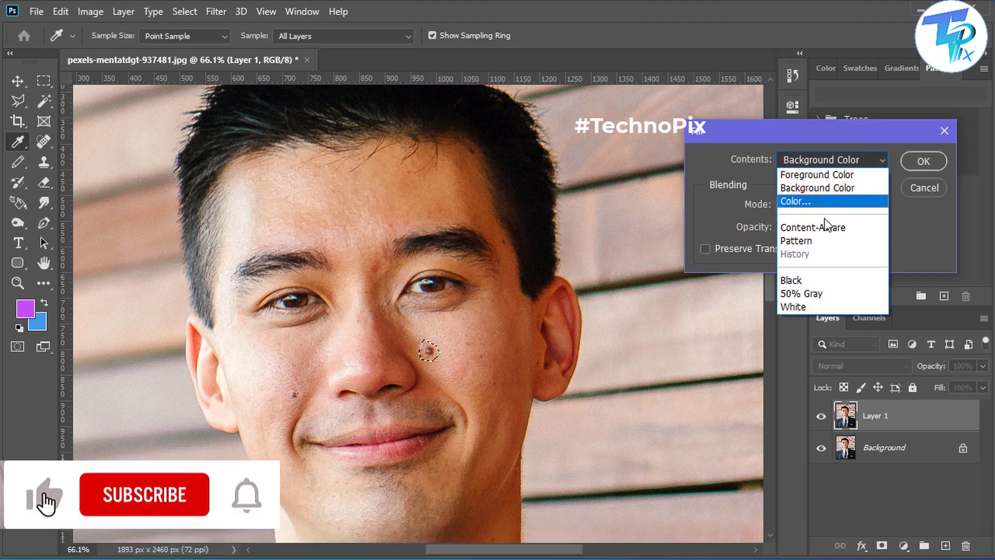
pyautogui.click(828, 229)
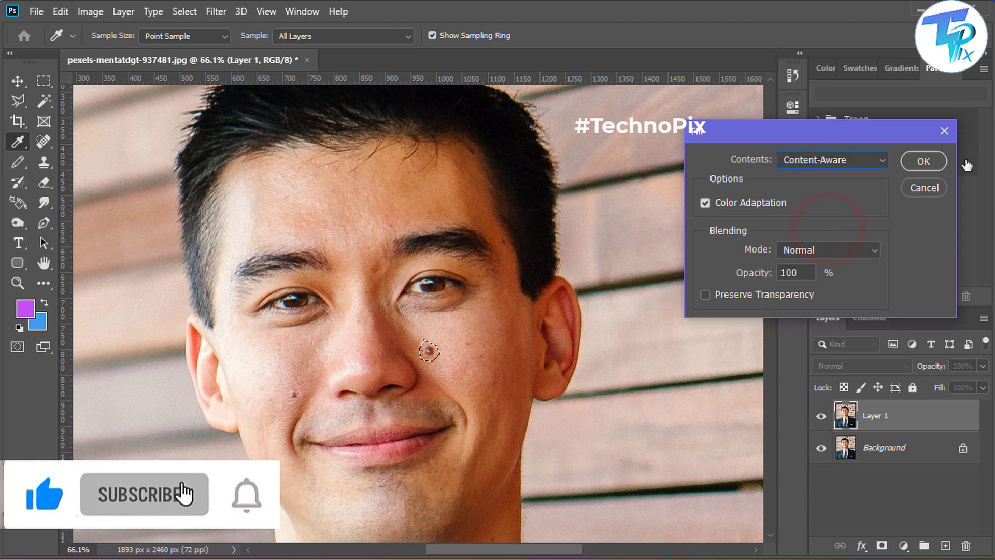
pyautogui.click(929, 161)
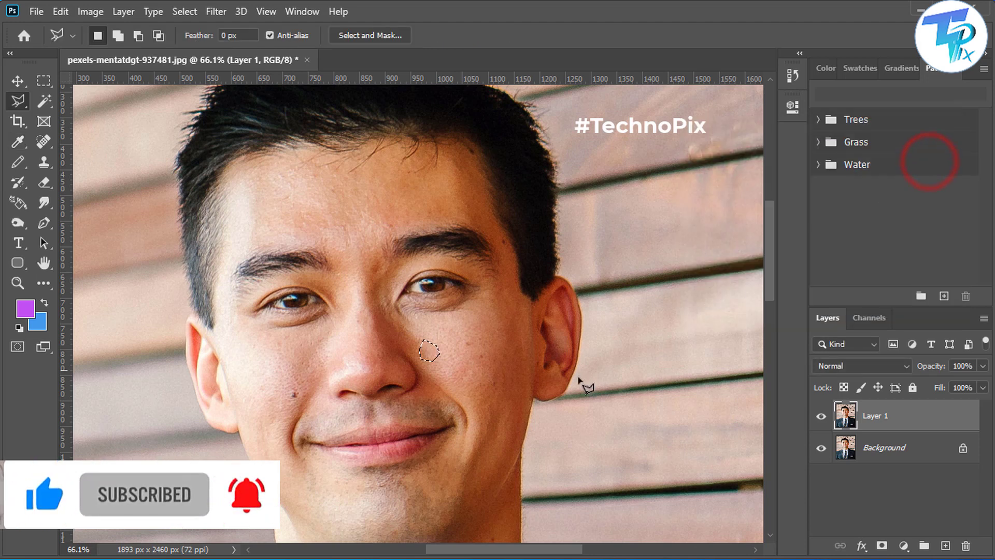
pyautogui.press('ctrl')
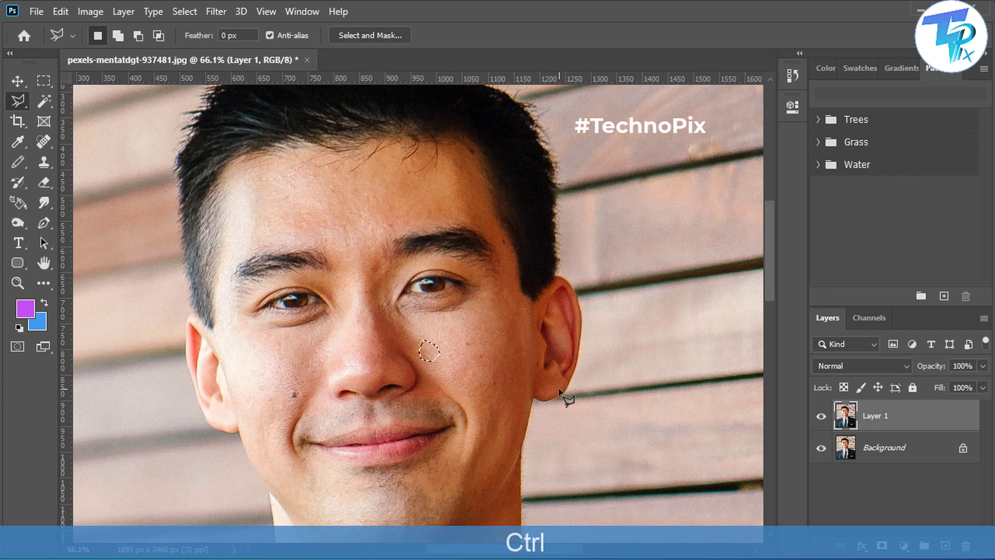
pyautogui.hotkey('ctrl', 'd')
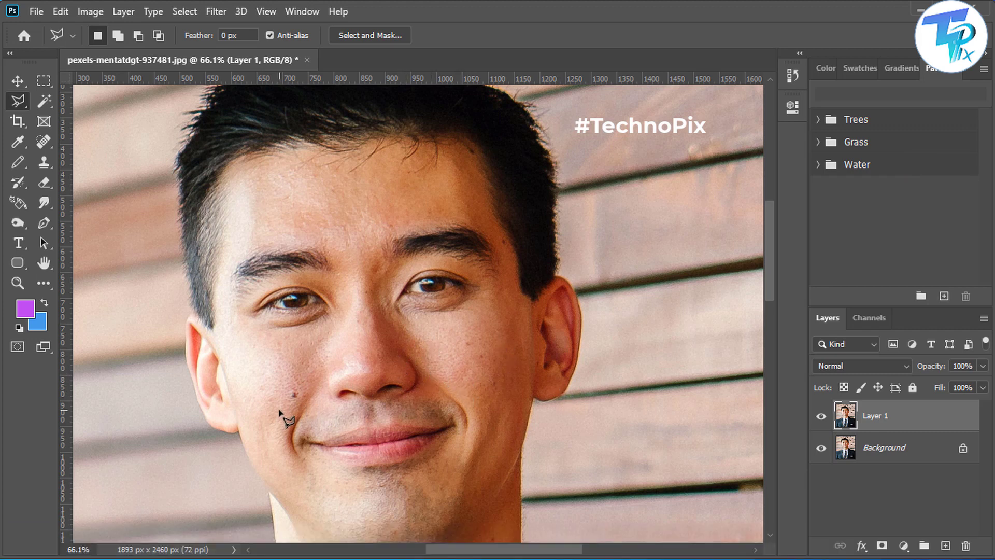
# Outline the small mole on the other cheek with the Polygonal Lasso, replace it with a Content-Aware fill, and deselect
pyautogui.keyDown('alt'); pyautogui.scroll(5, 279, 412); pyautogui.keyUp('alt')
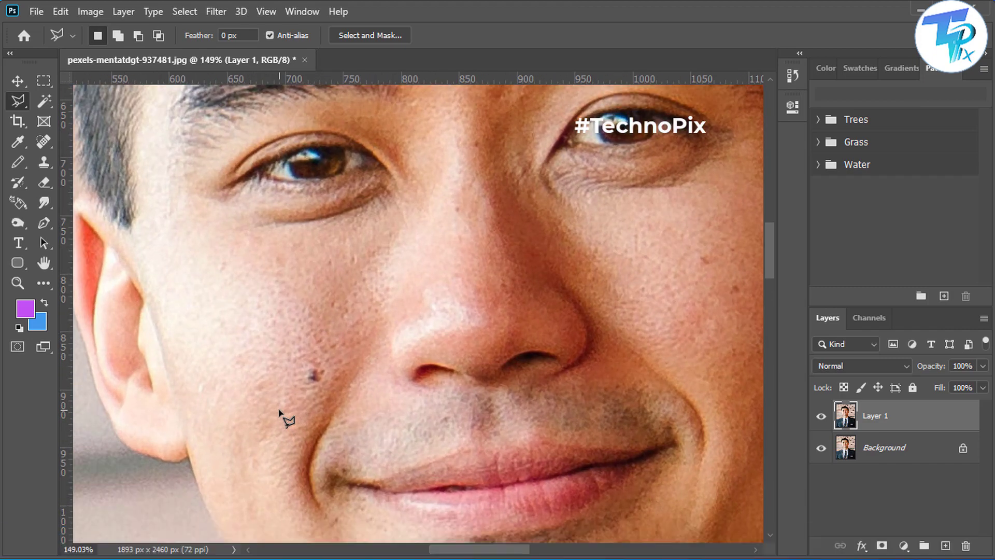
pyautogui.click(298, 373)
pyautogui.click(305, 358)
pyautogui.click(326, 361)
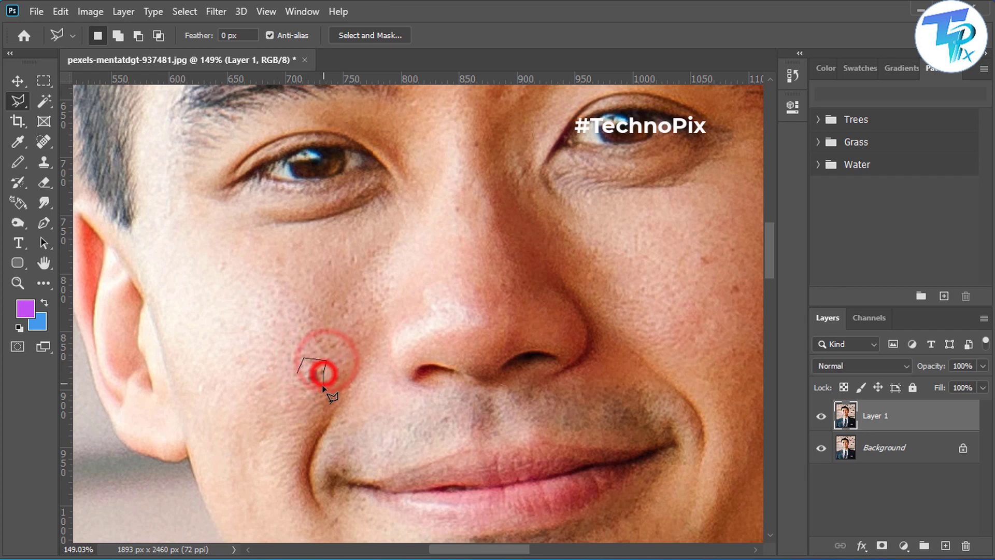
pyautogui.click(319, 381)
pyautogui.click(297, 374)
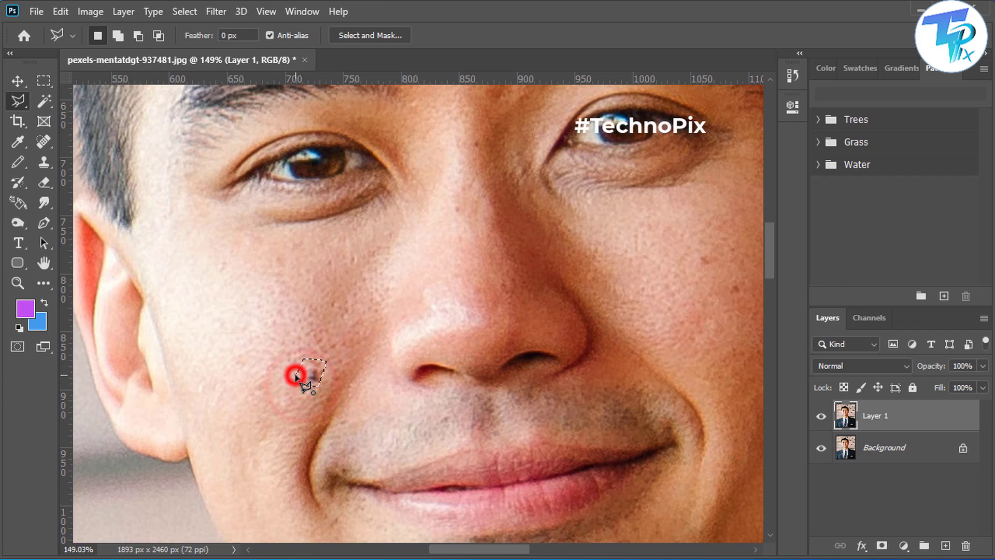
pyautogui.hotkey('shift', 'BackSpace')
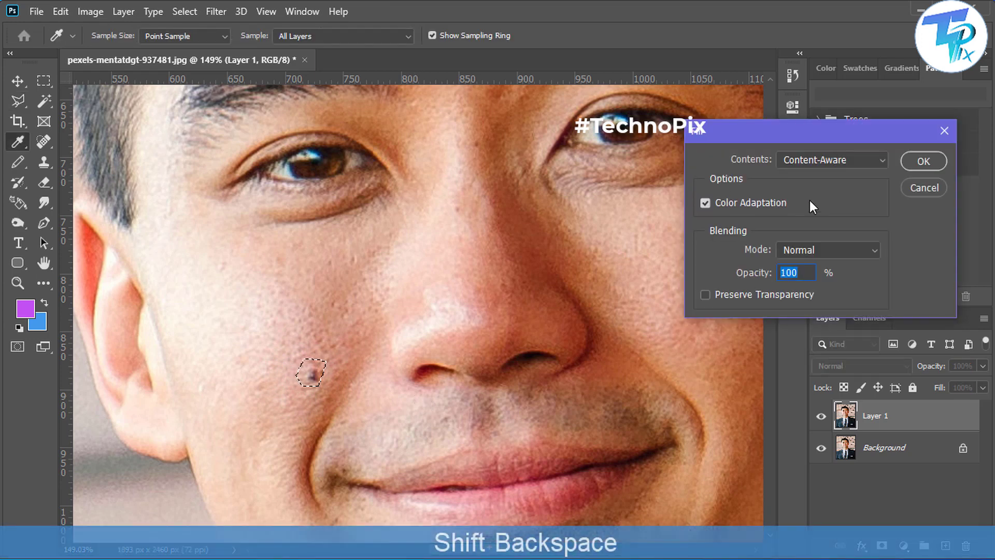
pyautogui.press('Return')
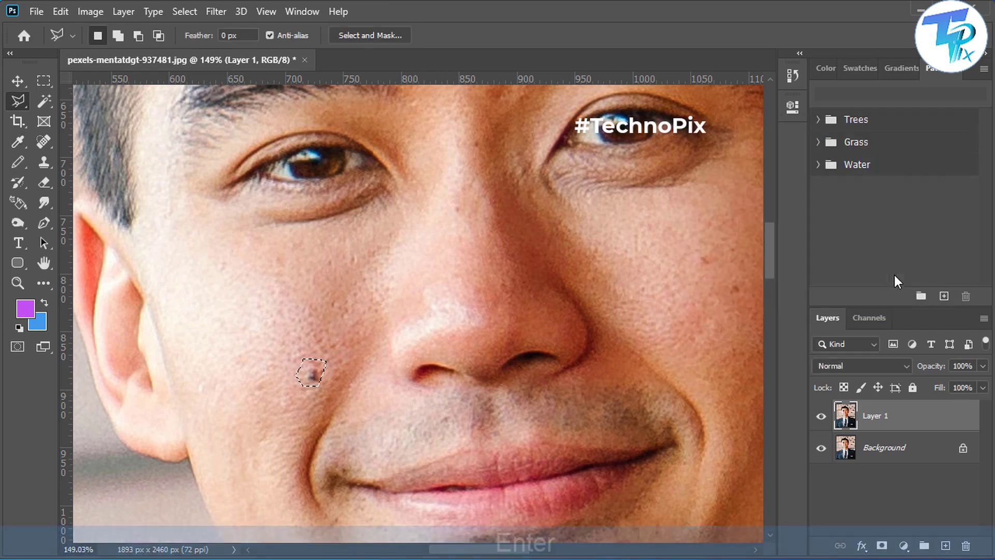
pyautogui.hotkey('ctrl', 'd')
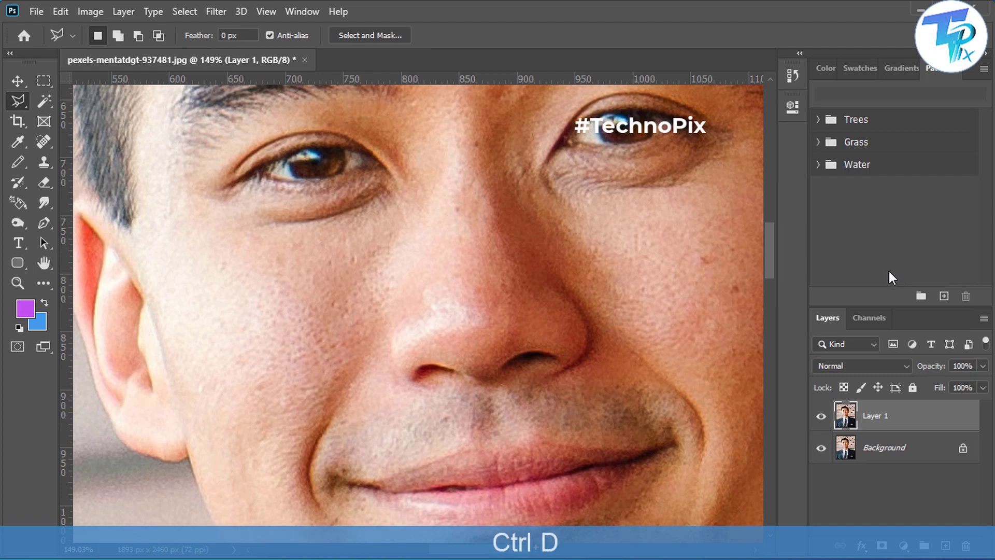
pyautogui.scroll(-5, 337, 309)
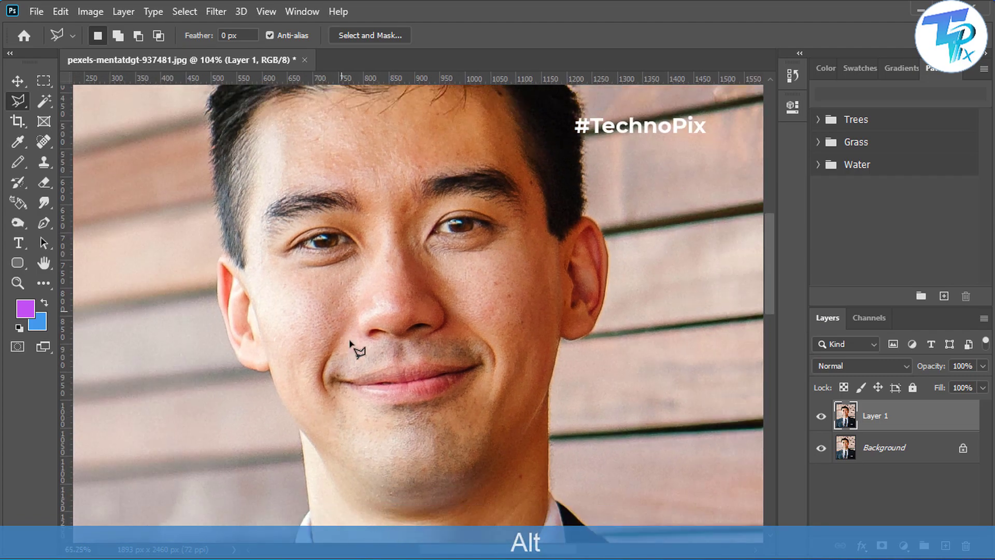
pyautogui.scroll(-1, 347, 360)
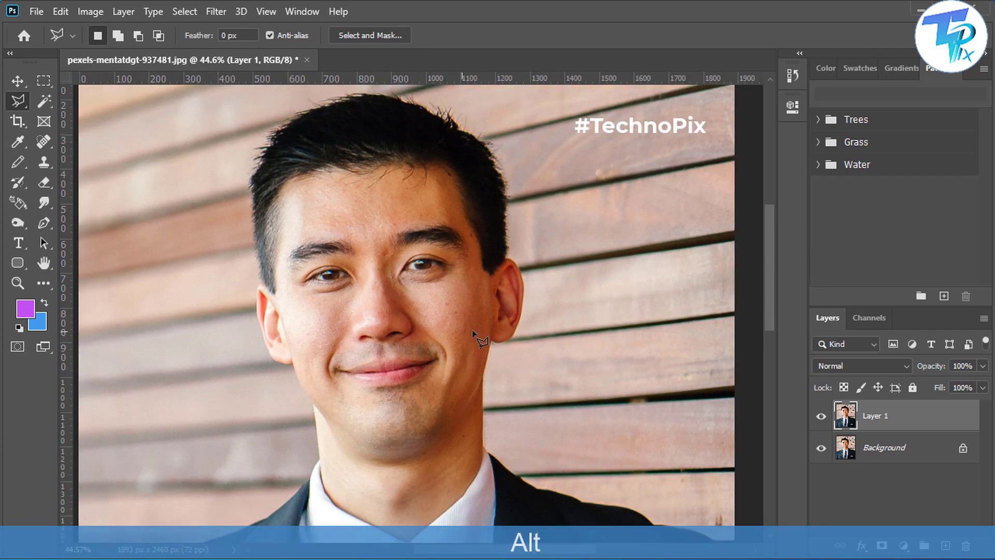
pyautogui.scroll(4, 472, 331)
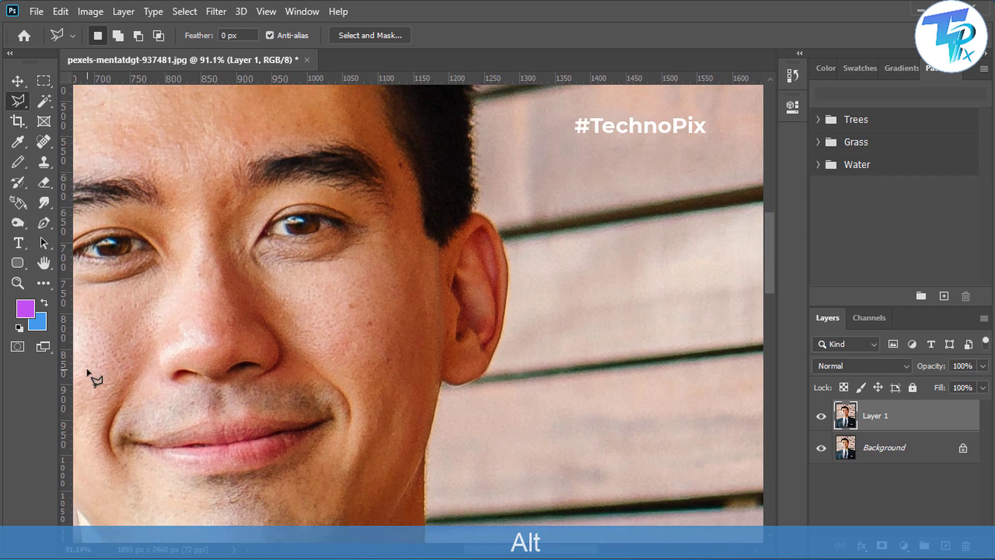
# Remove the small dark spots on the cheek near the ear with the Spot Healing Brush at size 15
pyautogui.scroll(-2, 120, 378)
pyautogui.scroll(5, 311, 332)
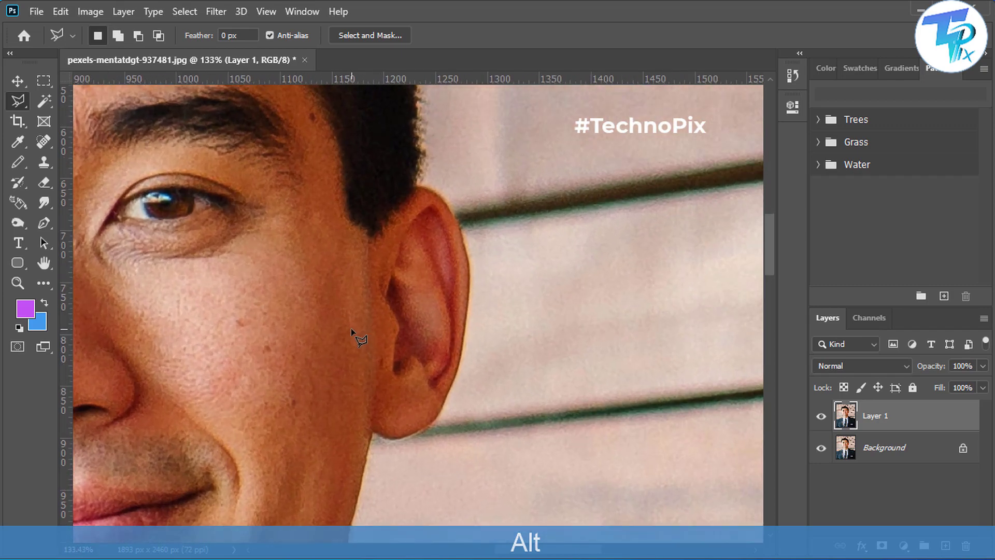
pyautogui.scroll(3, 288, 360)
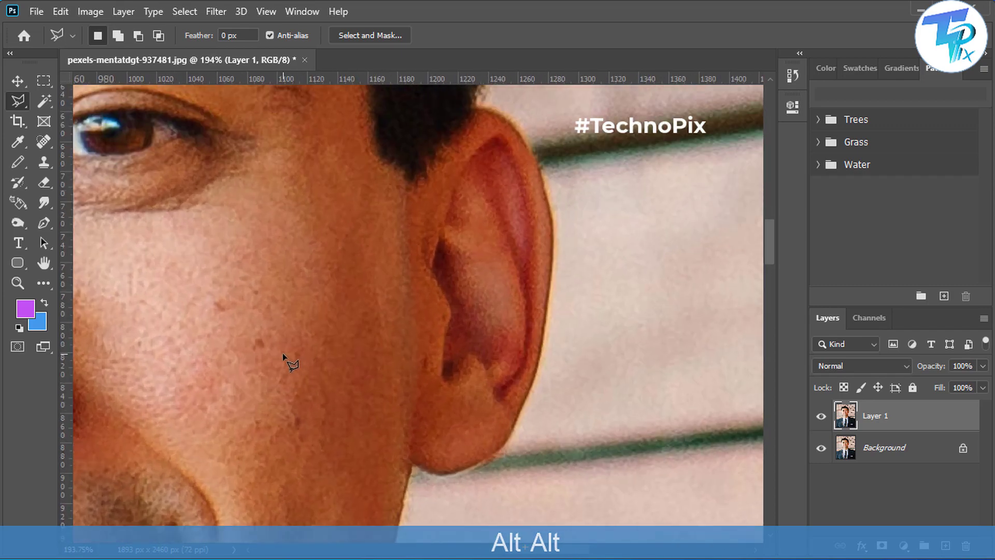
pyautogui.click(46, 138)
pyautogui.press('[')
pyautogui.press('[')
pyautogui.press('[')
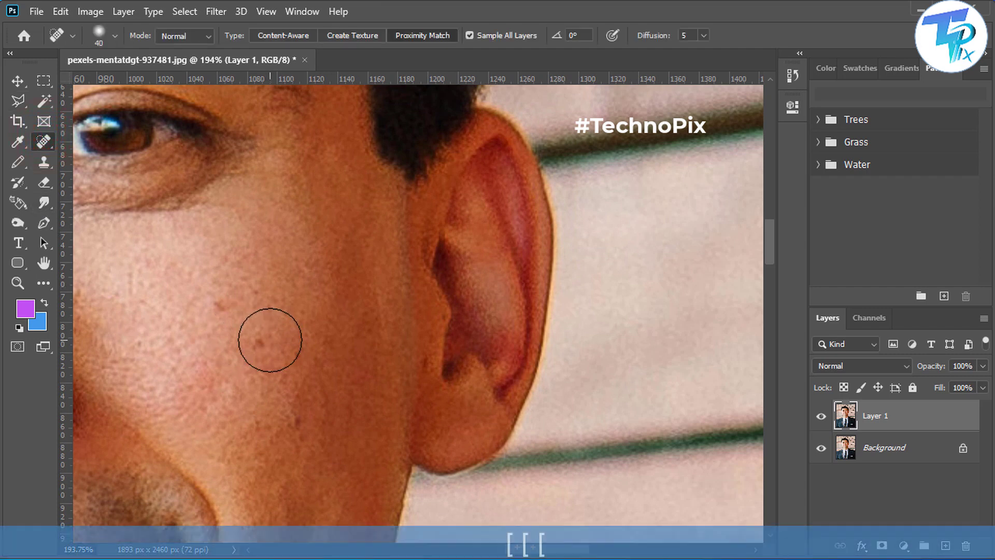
pyautogui.press('[')
pyautogui.press('[')
pyautogui.press('[')
pyautogui.press('[')
pyautogui.press('[')
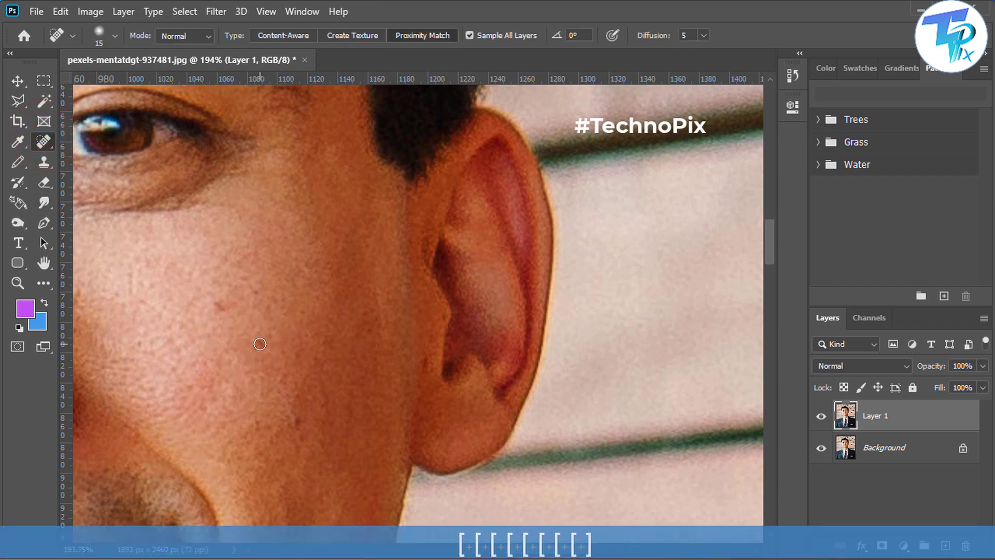
pyautogui.click(260, 344)
pyautogui.click(219, 306)
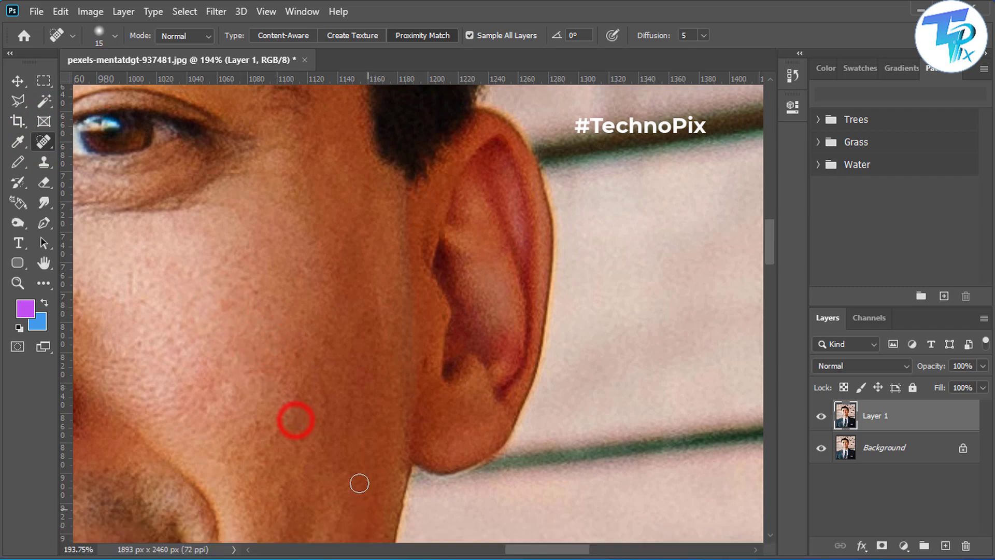
# Heal the mole on the temple between the eyebrow and the hairline with the Spot Healing Brush
pyautogui.scroll(3, 357, 227)
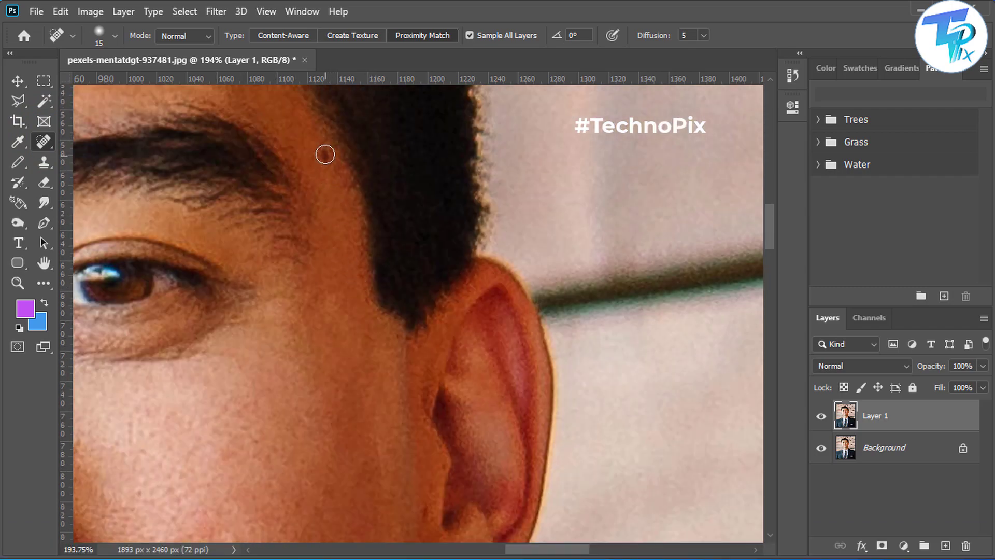
pyautogui.click(325, 155)
pyautogui.click(328, 159)
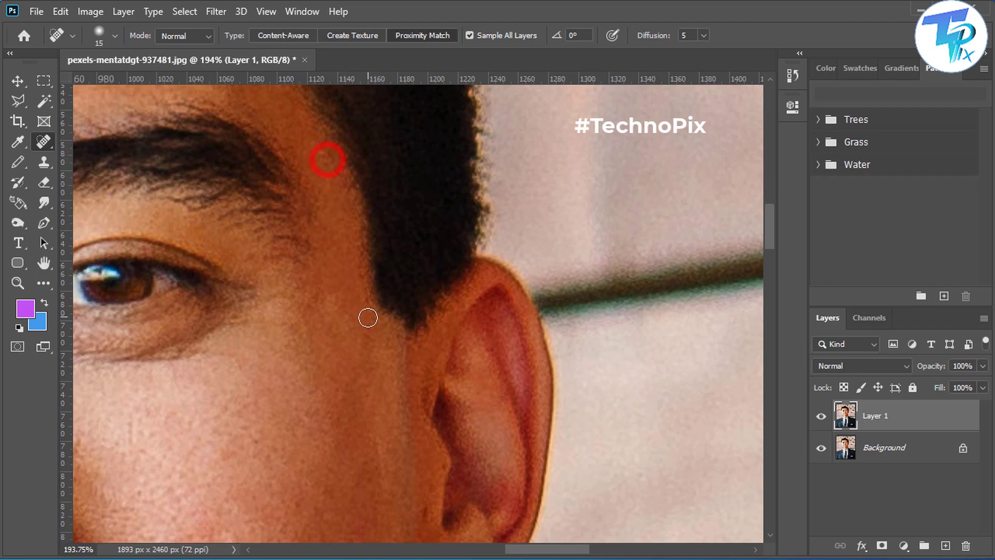
# Heal the small mole on the neck below the jaw with the Spot Healing Brush
pyautogui.scroll(-5, 206, 362)
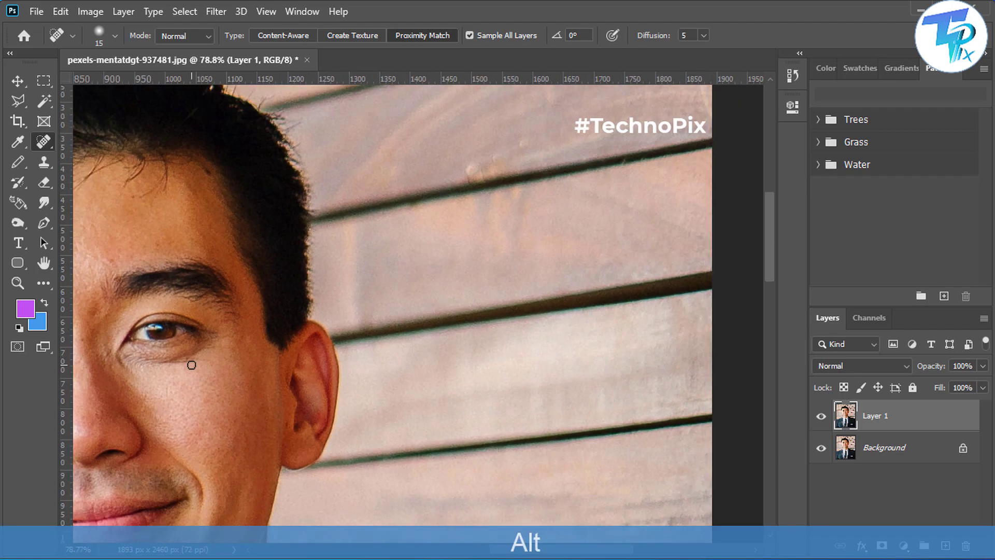
pyautogui.scroll(-5, 191, 365)
pyautogui.scroll(2, 363, 280)
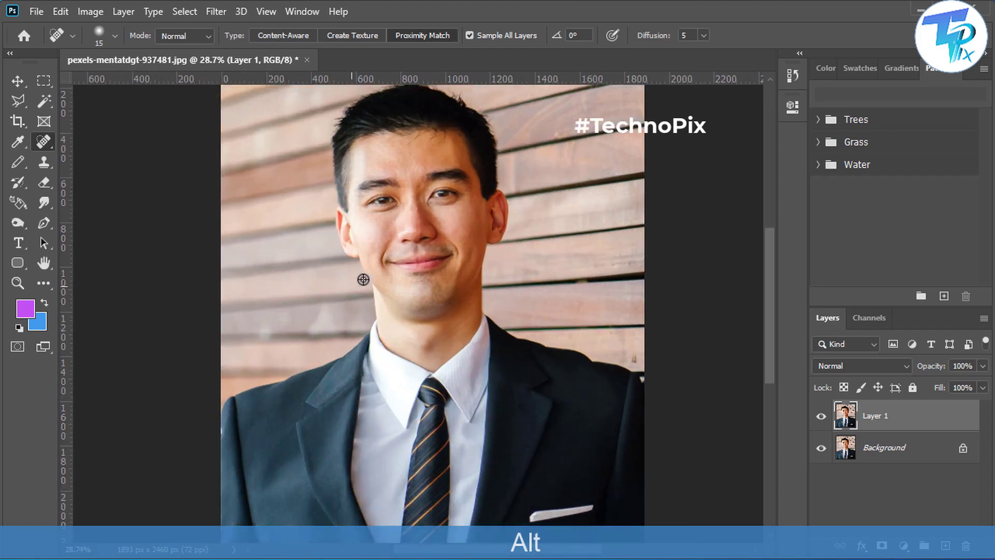
pyautogui.scroll(4, 363, 279)
pyautogui.scroll(-2, 469, 344)
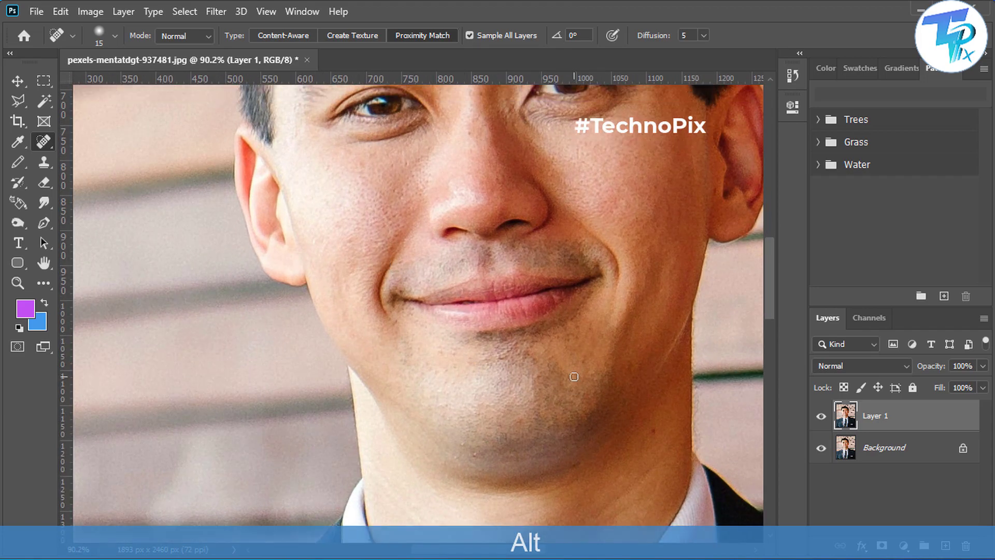
pyautogui.scroll(4, 658, 414)
pyautogui.scroll(2, 663, 414)
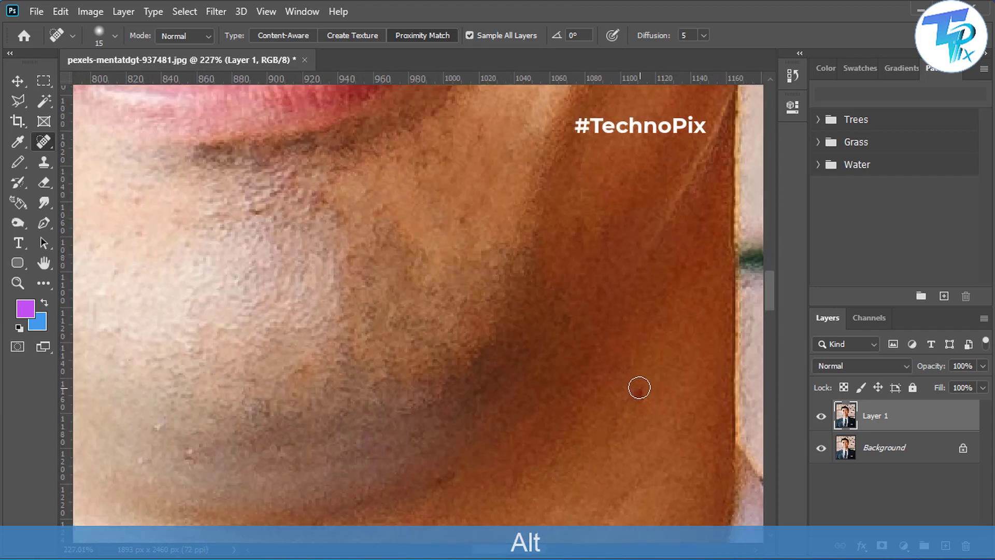
pyautogui.click(639, 393)
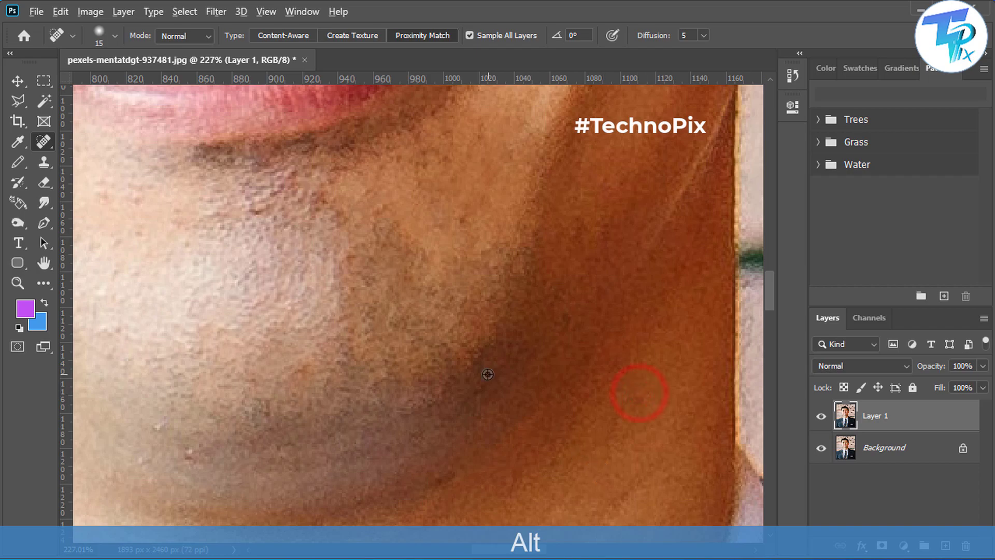
# Open the Camera Raw Filter for the retouched layer
pyautogui.scroll(-4, 488, 376)
pyautogui.scroll(-2, 488, 374)
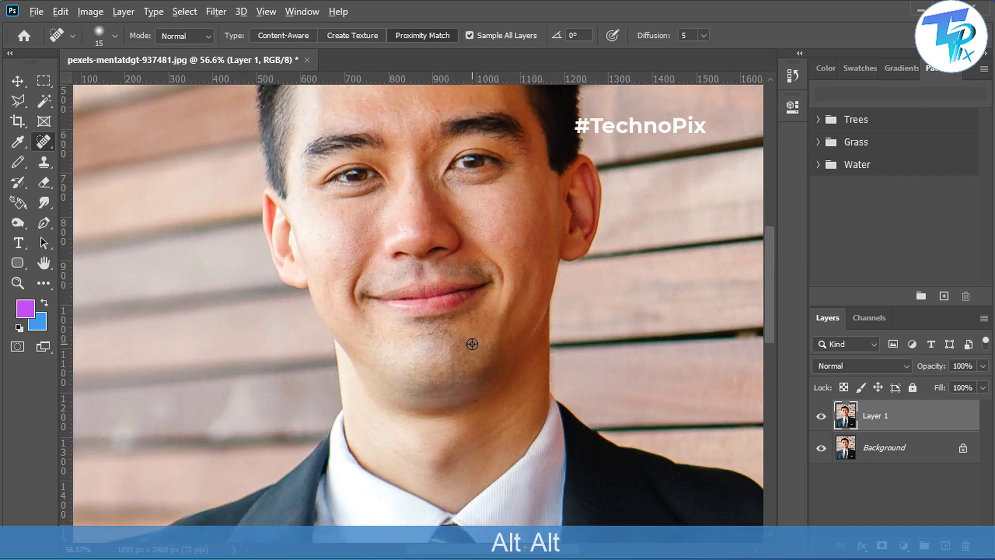
pyautogui.scroll(-1, 471, 345)
pyautogui.scroll(-2, 411, 218)
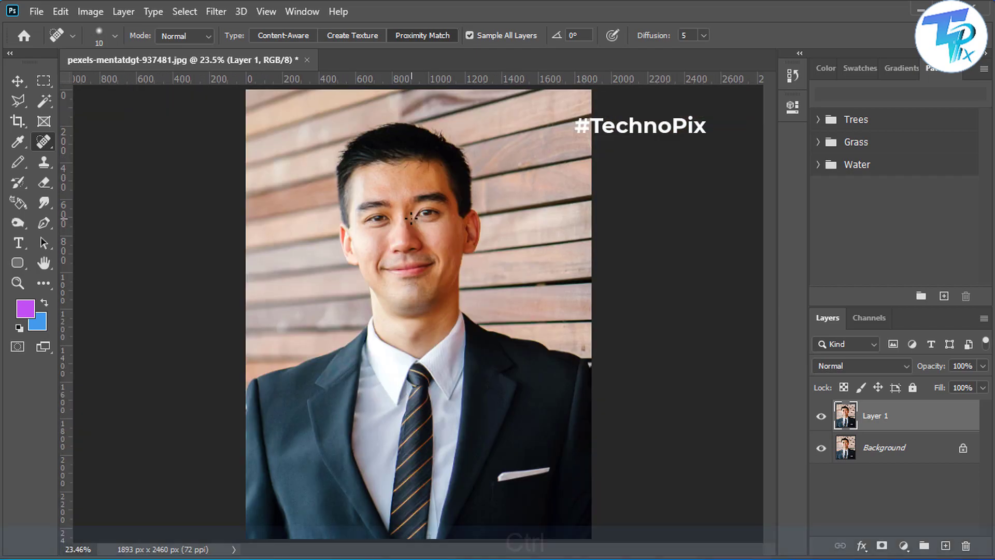
pyautogui.hotkey('ctrl', 'shift', 'a')
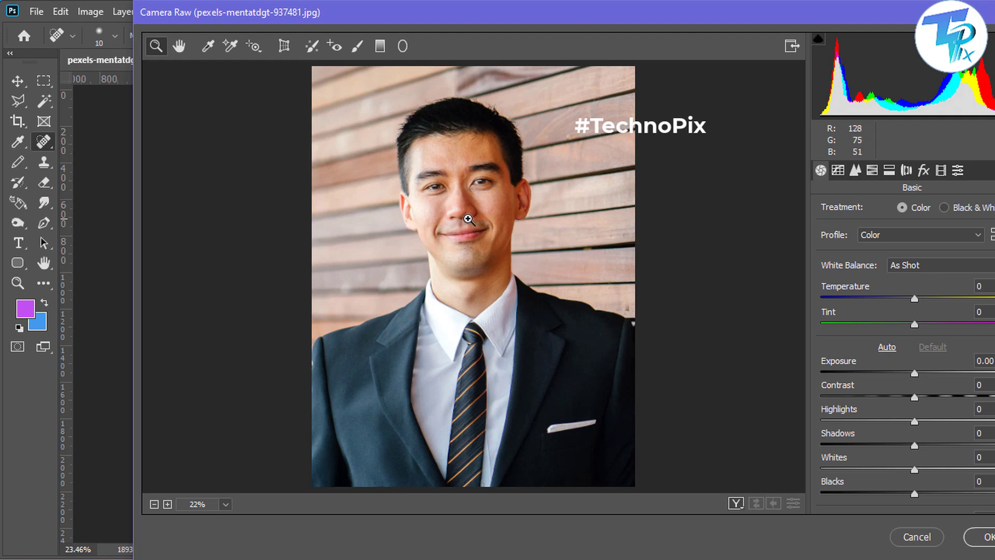
# Examine the skin texture of the face up close in the Camera Raw preview
pyautogui.scroll(5, 469, 217)
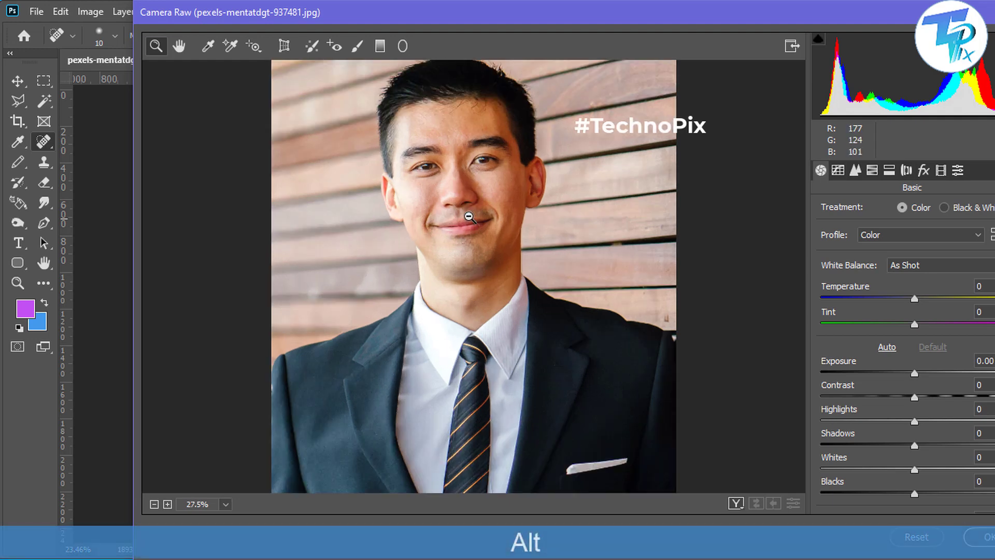
pyautogui.scroll(4, 513, 161)
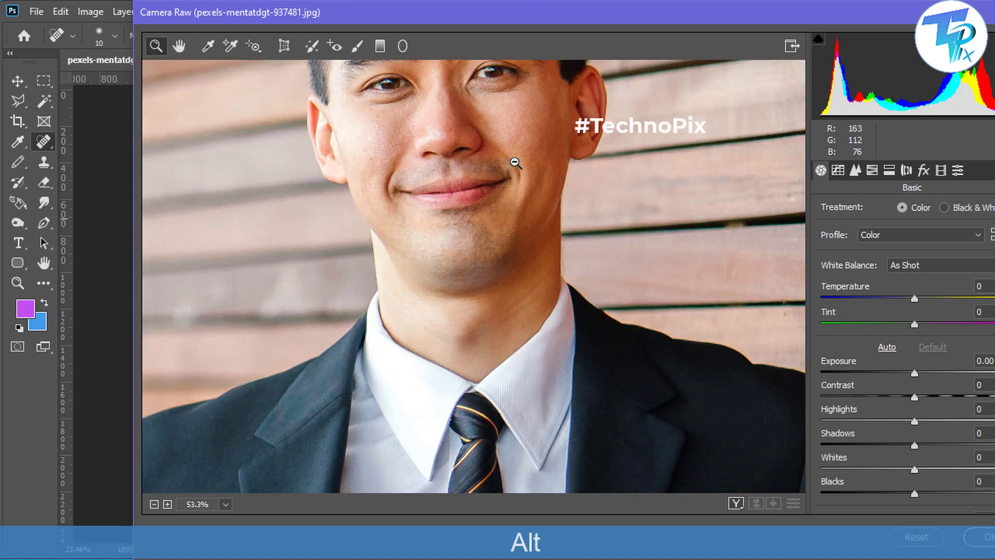
pyautogui.press('space')
pyautogui.moveTo(515, 163); pyautogui.dragTo(489, 387)
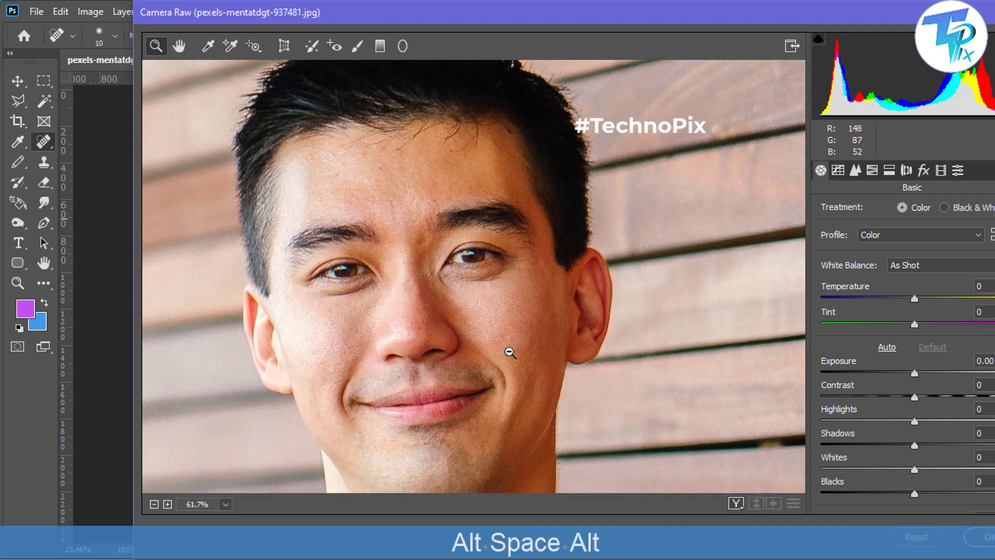
pyautogui.scroll(4, 511, 349)
pyautogui.scroll(1, 510, 352)
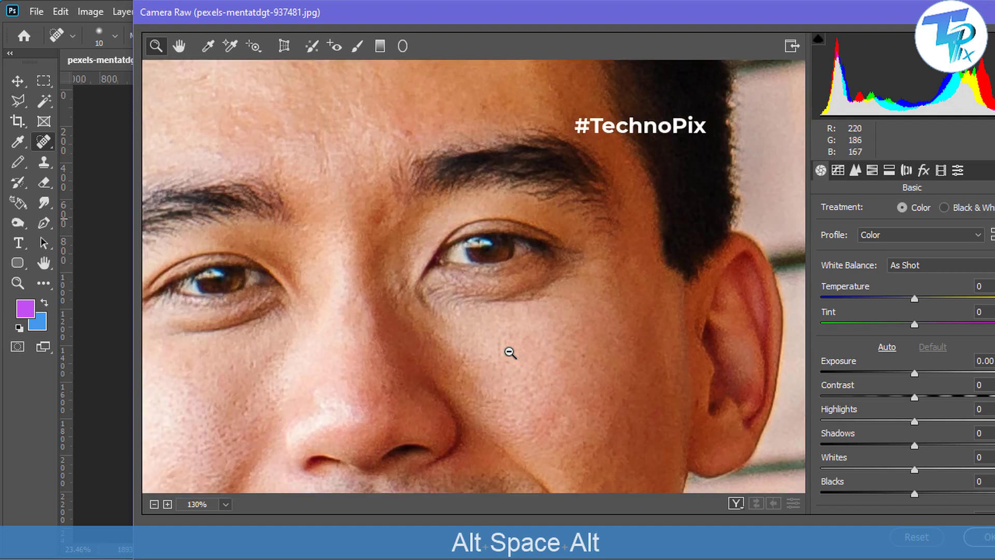
pyautogui.scroll(-5, 511, 352)
pyautogui.press('space')
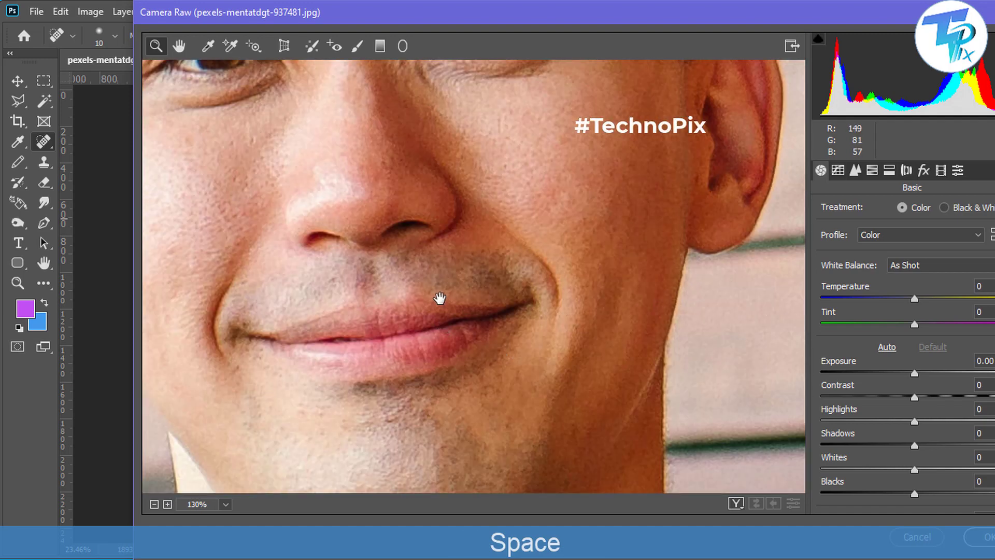
pyautogui.moveTo(439, 293); pyautogui.dragTo(502, 369)
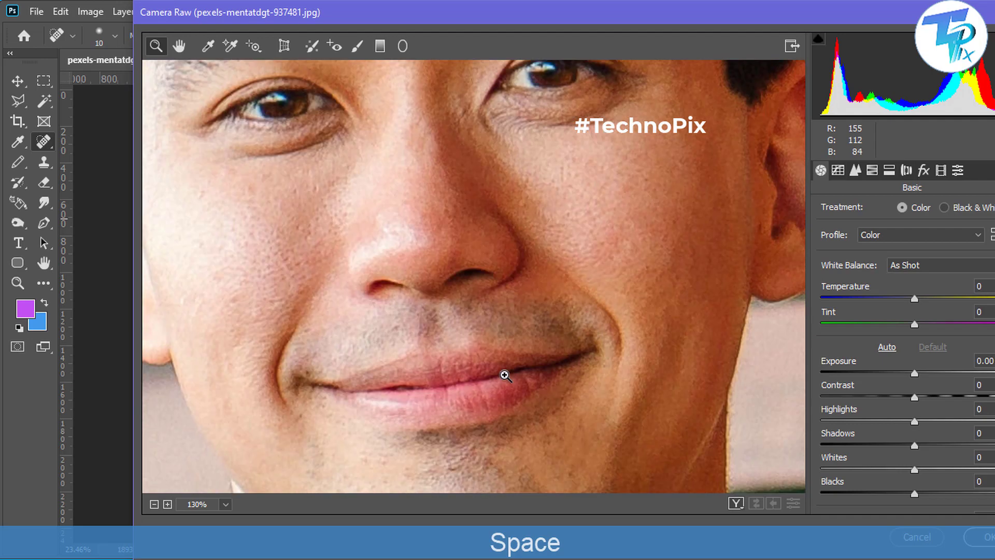
pyautogui.scroll(3, 504, 373)
# Soften the skin by setting Clarity to -41 in the Camera Raw basic adjustments
pyautogui.scroll(-3, 946, 454)
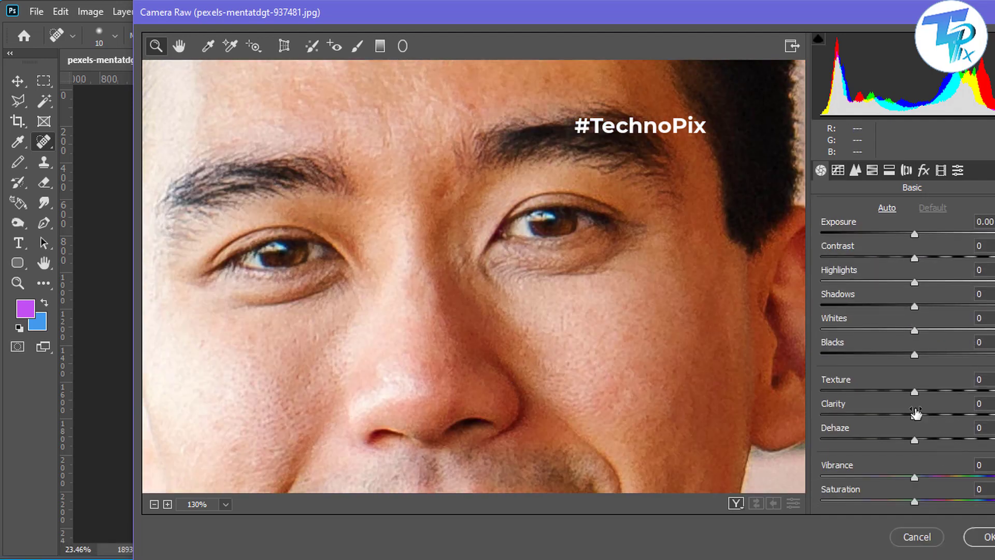
pyautogui.moveTo(916, 412); pyautogui.dragTo(901, 411)
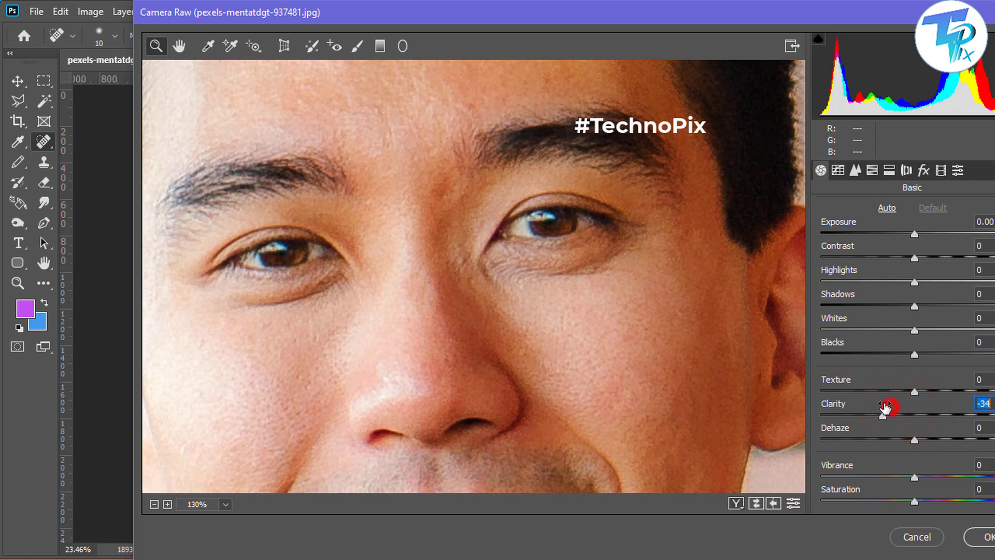
pyautogui.moveTo(886, 409); pyautogui.dragTo(885, 409)
# Compare the whole face before and after the Clarity adjustment, and apply the Camera Raw filter
pyautogui.keyDown('alt'); pyautogui.click(606, 385); pyautogui.keyUp('alt')
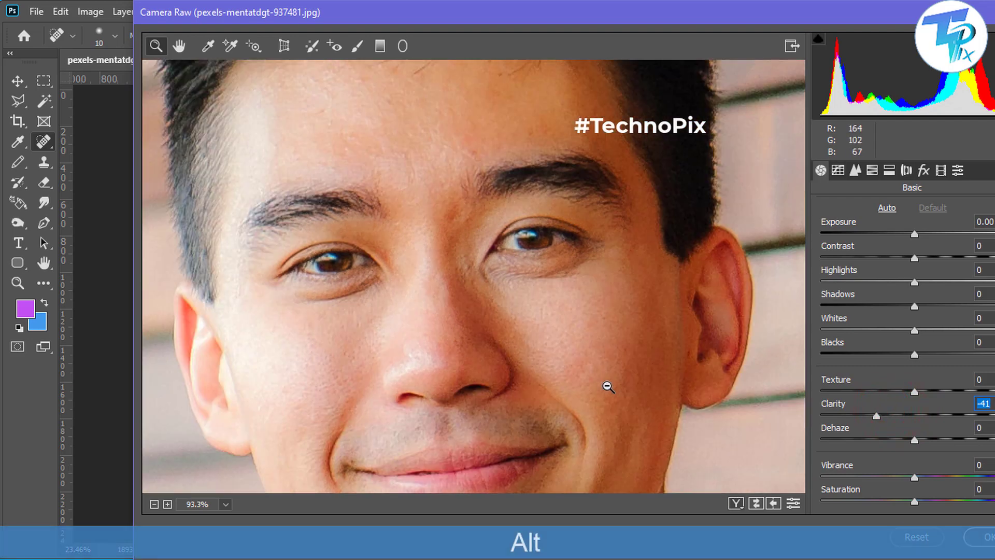
pyautogui.keyDown('alt'); pyautogui.click(606, 386); pyautogui.keyUp('alt')
pyautogui.keyDown('alt'); pyautogui.click(606, 387); pyautogui.keyUp('alt')
pyautogui.keyDown('alt'); pyautogui.click(607, 387); pyautogui.keyUp('alt')
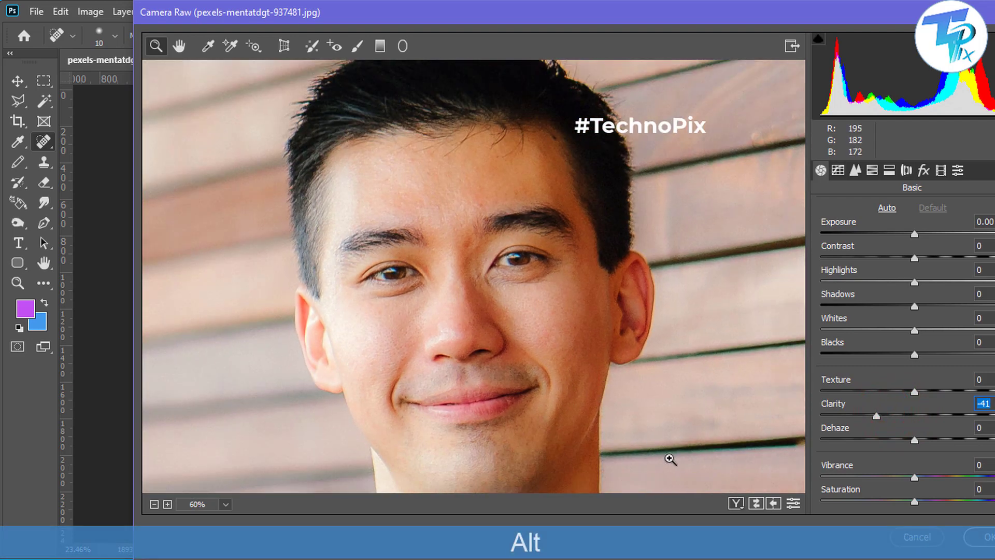
pyautogui.click(754, 505)
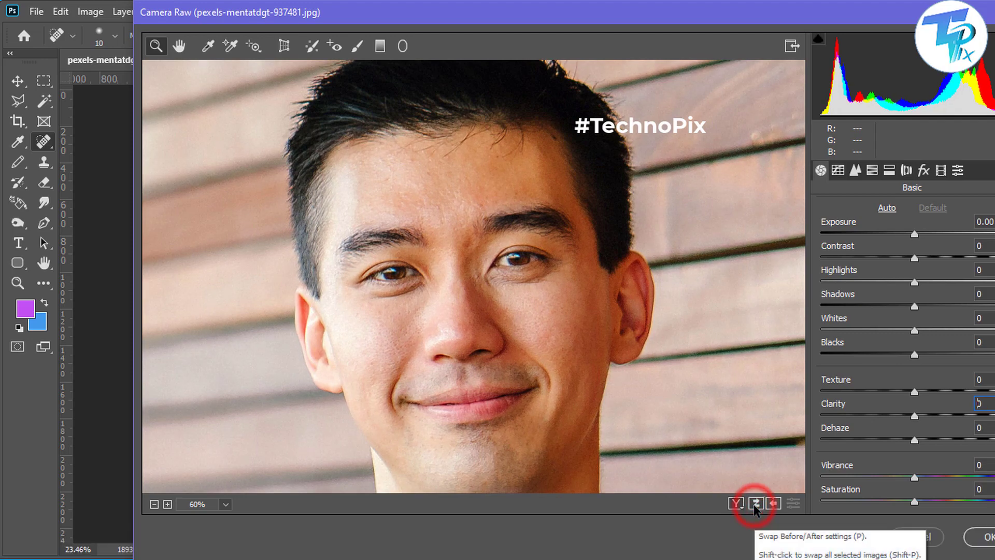
pyautogui.click(981, 537)
# Choose the Quick Selection tool in add mode and set its brush size to 200
pyautogui.click(19, 82)
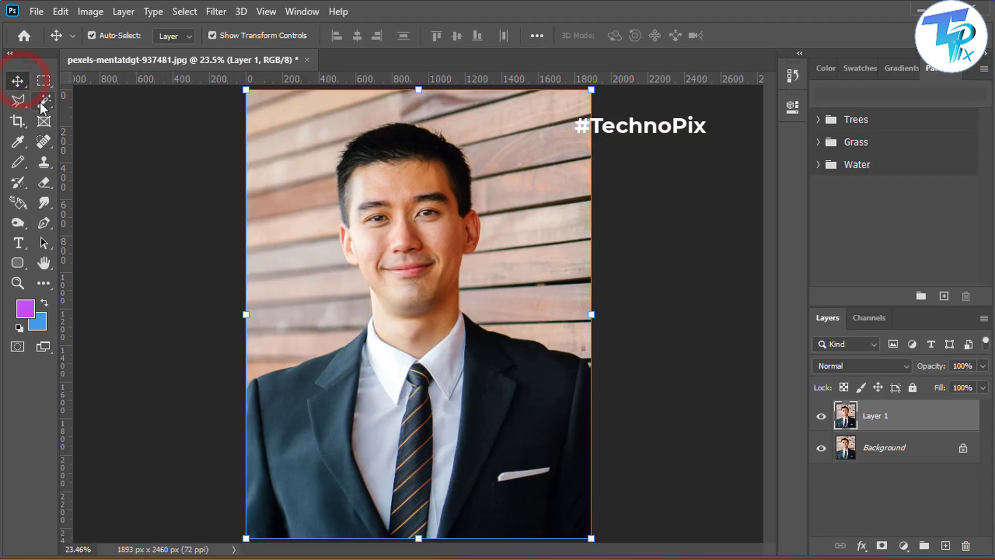
pyautogui.moveTo(40, 102); pyautogui.dragTo(104, 119)
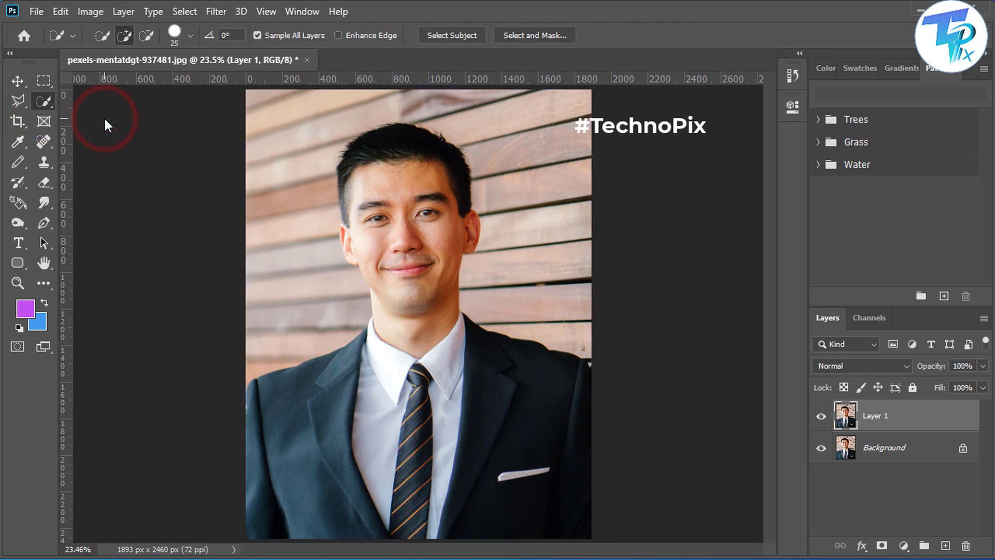
pyautogui.press(']')
pyautogui.press(']')
pyautogui.press(']')
pyautogui.press(']')
pyautogui.press(']')
pyautogui.press(']')
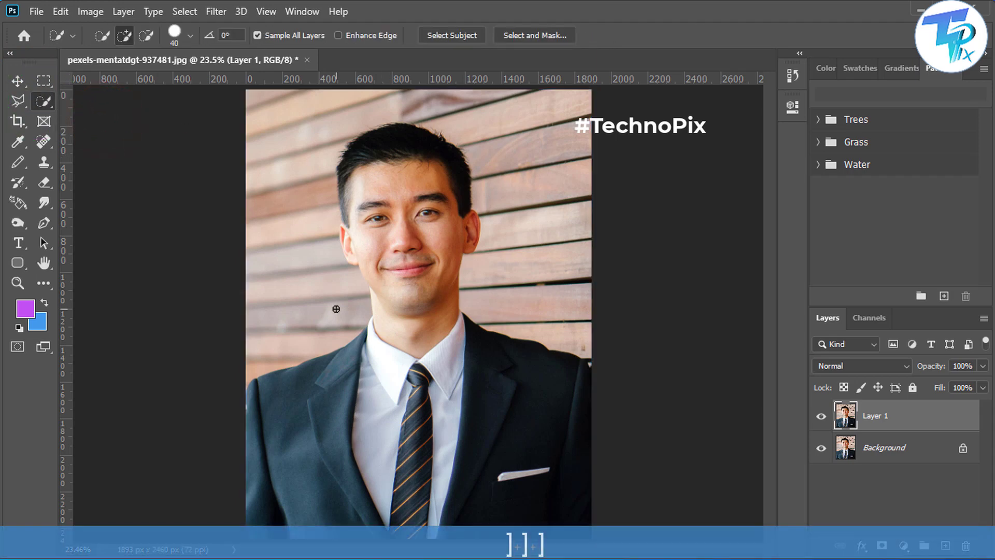
pyautogui.press(']')
pyautogui.press(']')
pyautogui.press(']')
pyautogui.press(']')
pyautogui.press(']')
pyautogui.press(']')
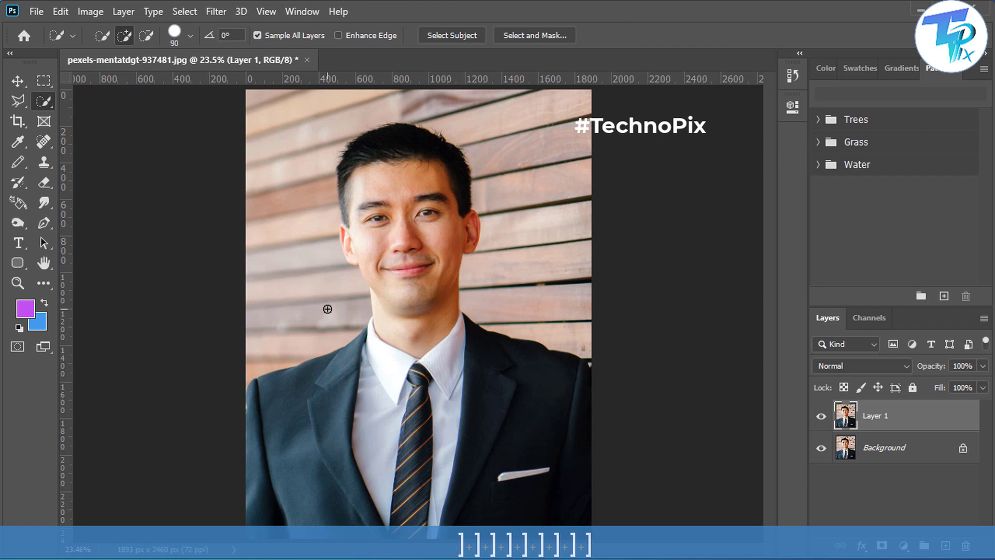
pyautogui.press(']')
pyautogui.press(']')
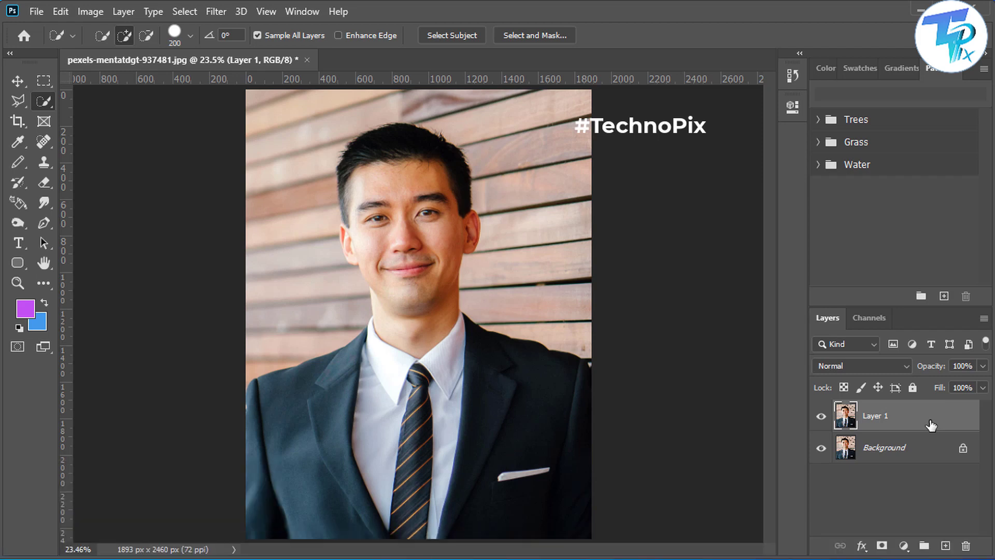
# Duplicate Layer 1 and select the wooden wall on both sides of the man with the Quick Selection tool
pyautogui.hotkey('ctrl', 'j')
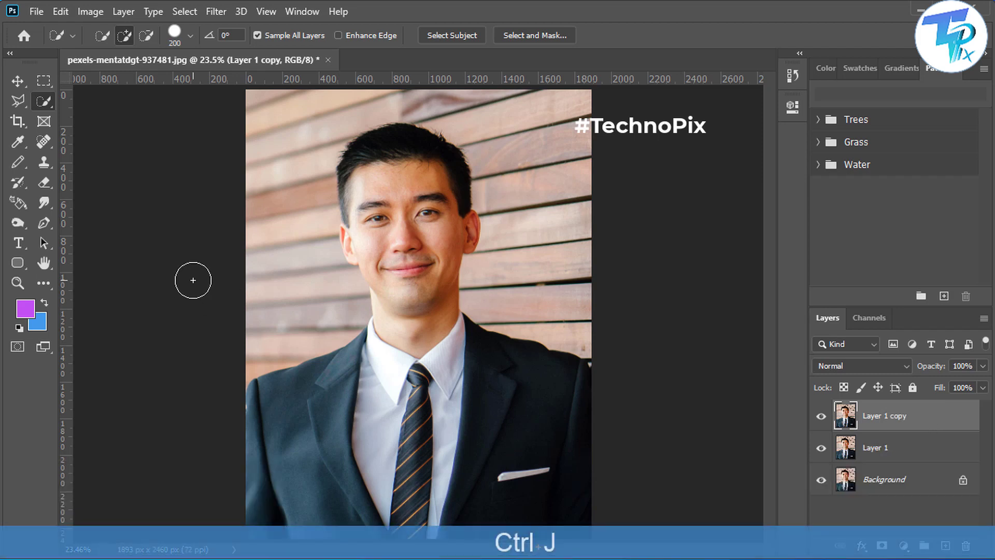
pyautogui.moveTo(335, 311)
pyautogui.mouseDown()
pyautogui.moveTo(249, 256)
pyautogui.moveTo(280, 149)
pyautogui.mouseUp()
pyautogui.moveTo(528, 133)
pyautogui.mouseDown()
pyautogui.moveTo(561, 209)
pyautogui.moveTo(560, 243)
pyautogui.moveTo(545, 268)
pyautogui.moveTo(569, 333)
pyautogui.mouseUp()
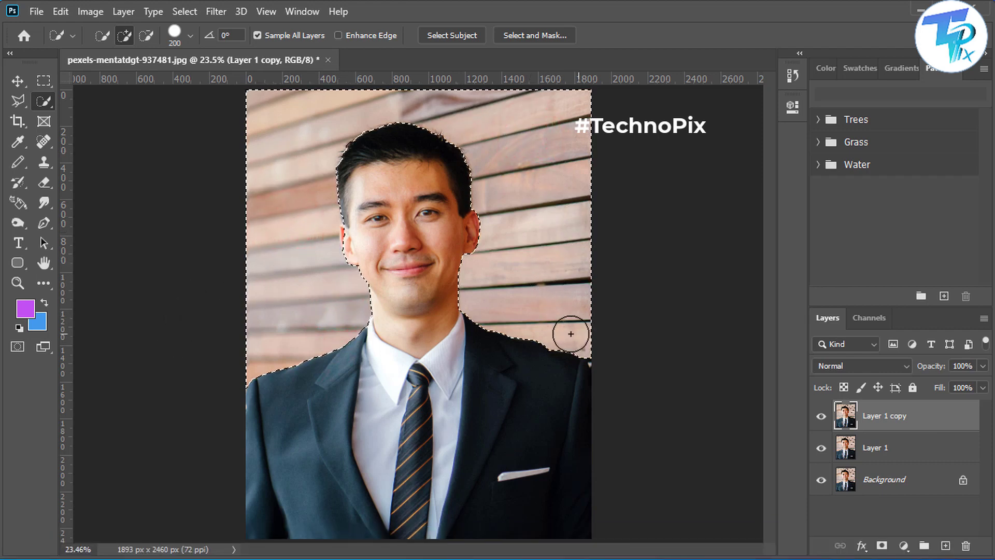
# Subtract the ear at the image's left side from the background selection with the Quick Selection brush at size 40
pyautogui.scroll(6, 381, 298)
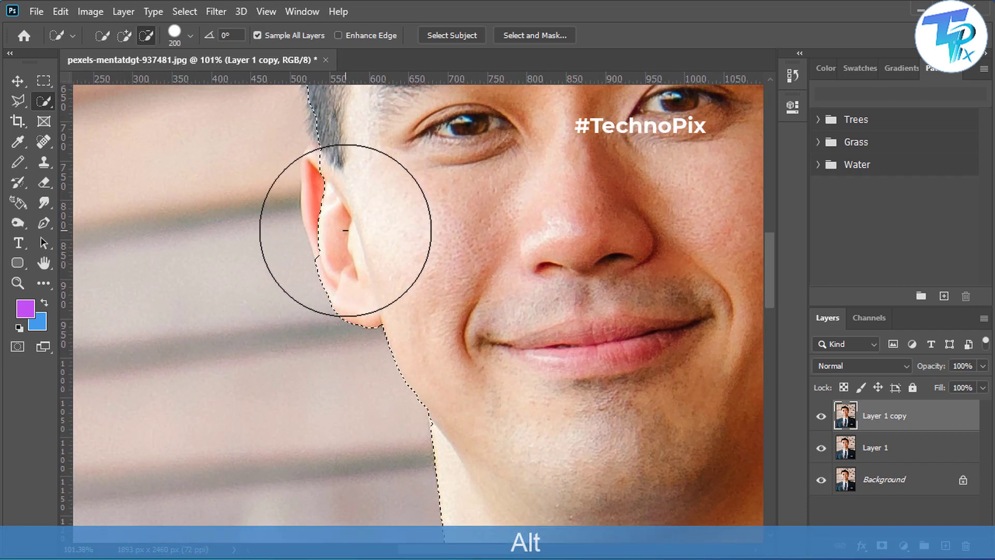
pyautogui.scroll(3, 359, 225)
pyautogui.press('[')
pyautogui.press('[')
pyautogui.press('[')
pyautogui.press('[')
pyautogui.press('[')
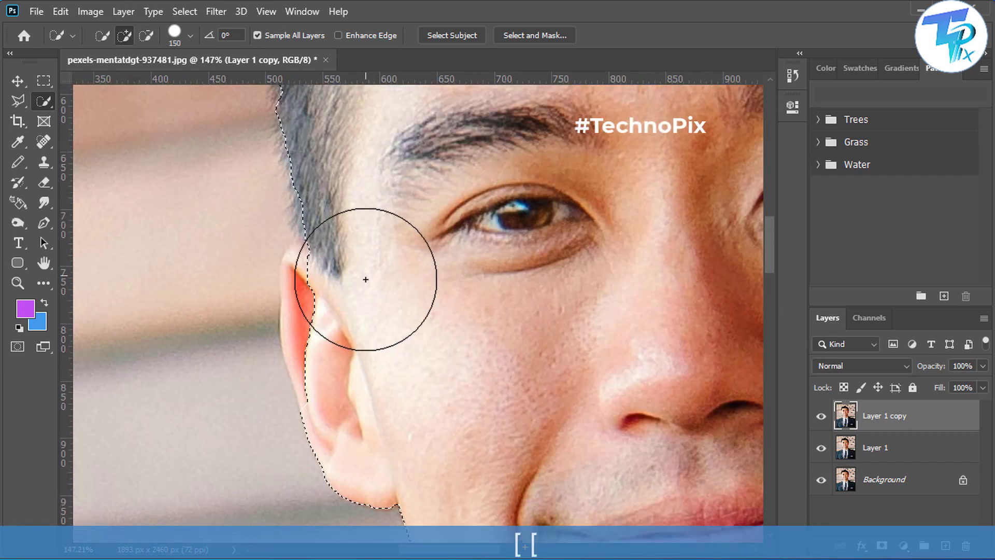
pyautogui.press('[')
pyautogui.press('[')
pyautogui.press('[')
pyautogui.press('[')
pyautogui.press('[')
pyautogui.press('[')
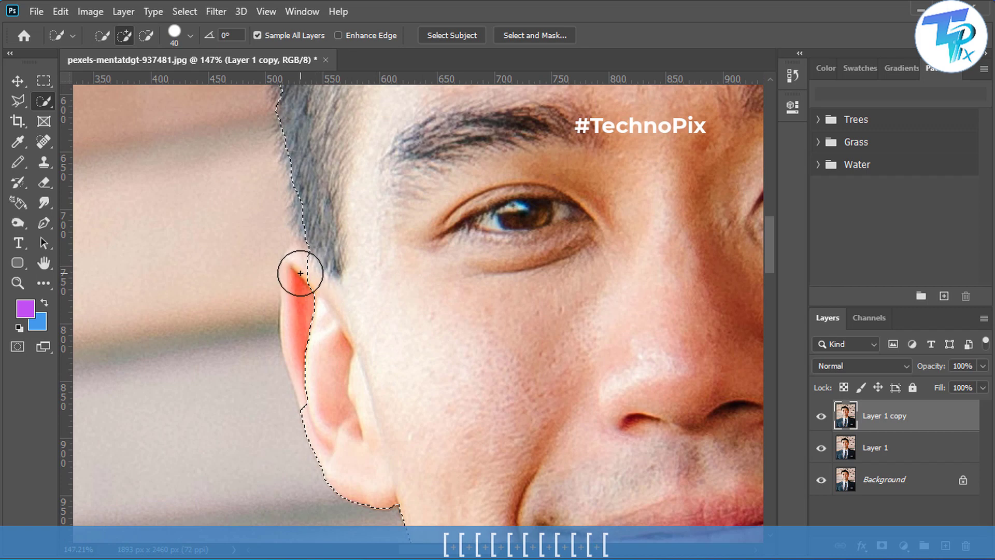
pyautogui.moveTo(300, 271); pyautogui.dragTo(311, 326)
pyautogui.press('alt')
pyautogui.moveTo(355, 358); pyautogui.dragTo(337, 438)
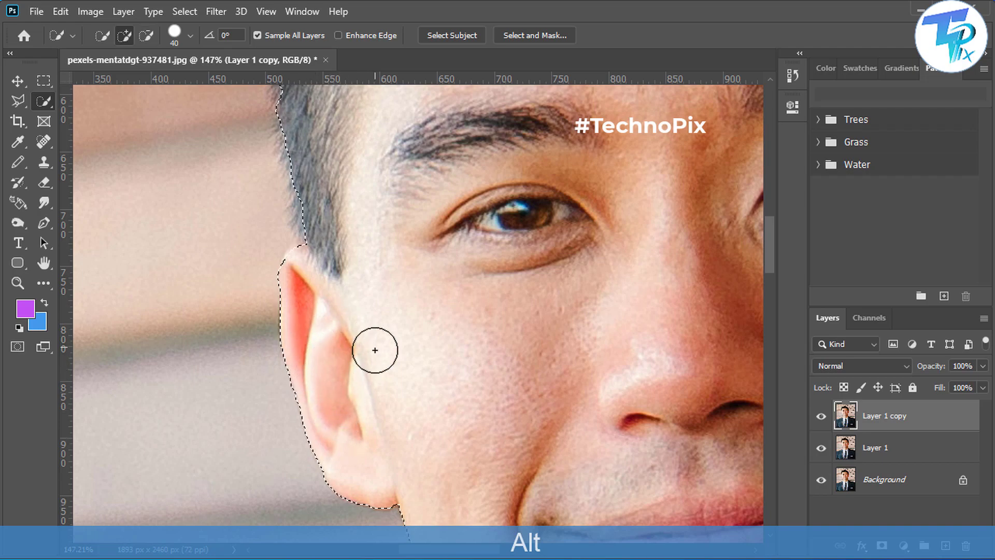
# Set the background color to the blue 087ce8
pyautogui.press('alt')
pyautogui.scroll(-5, 376, 348)
pyautogui.scroll(-2, 385, 360)
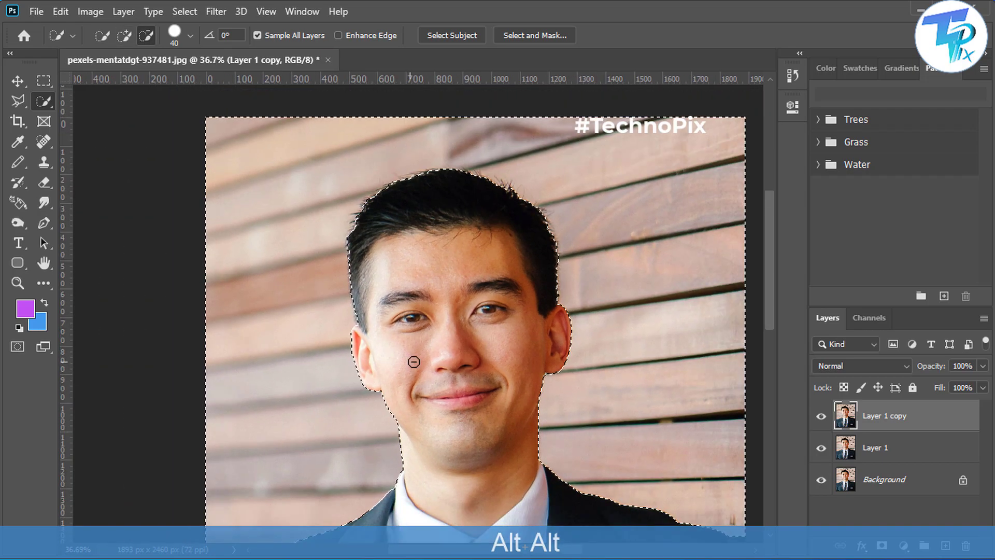
pyautogui.scroll(-2, 420, 359)
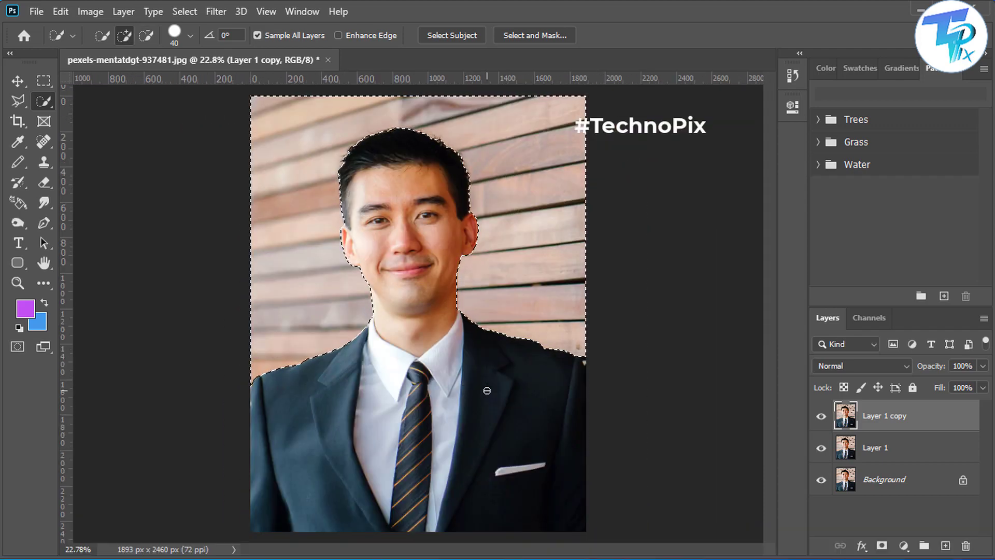
pyautogui.click(36, 326)
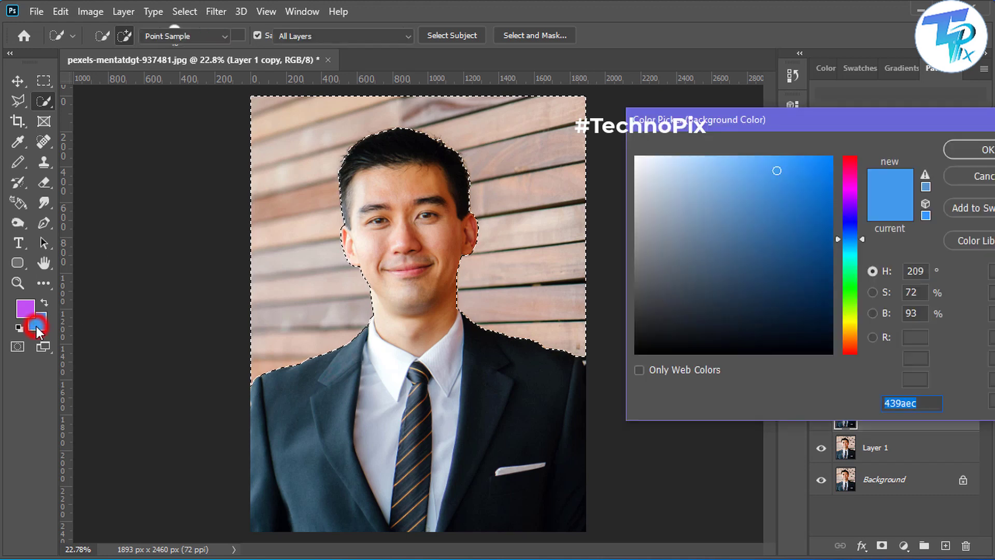
pyautogui.click(799, 193)
pyautogui.click(825, 174)
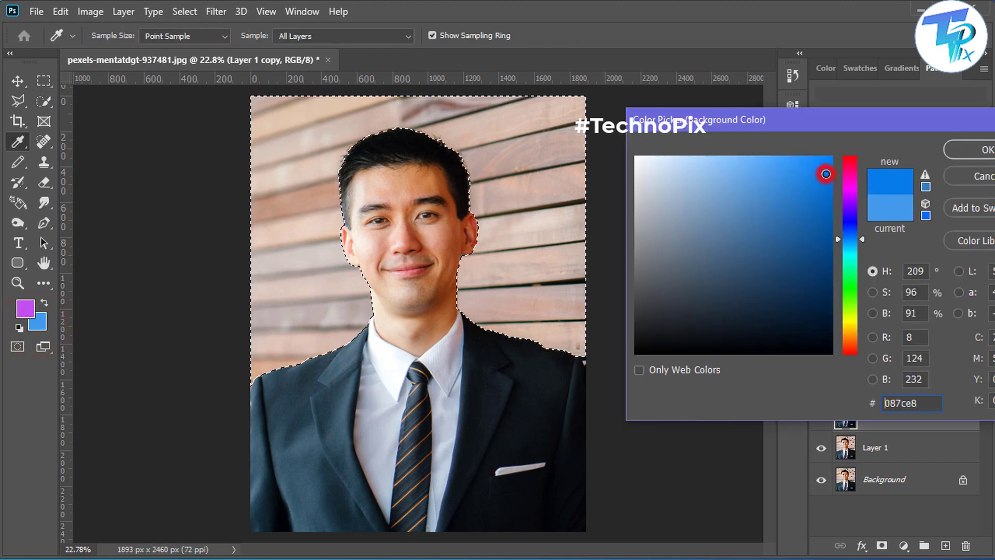
pyautogui.click(970, 153)
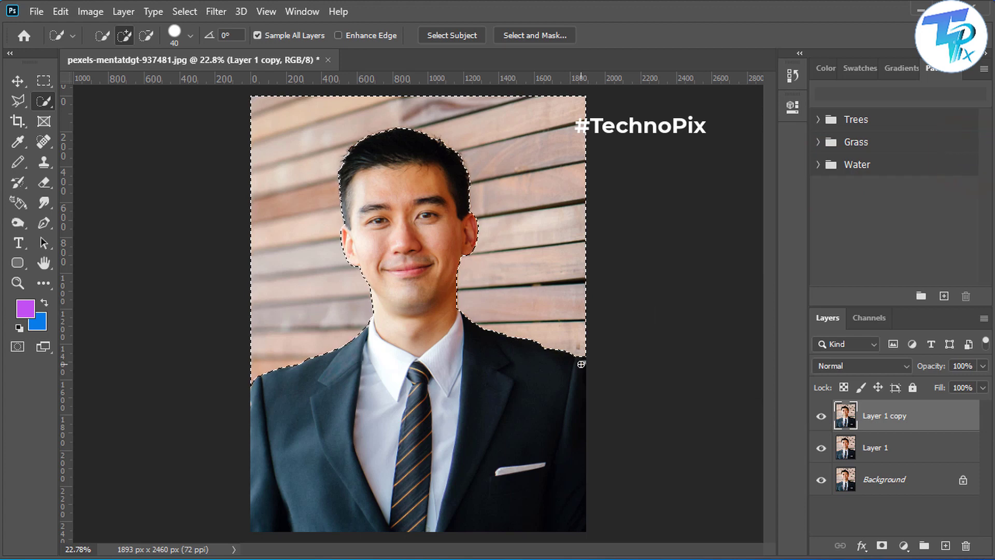
# Fill the selected wall with the background color in Normal mode at 100% opacity, and clear the selection
pyautogui.hotkey('shift', 'BackSpace')
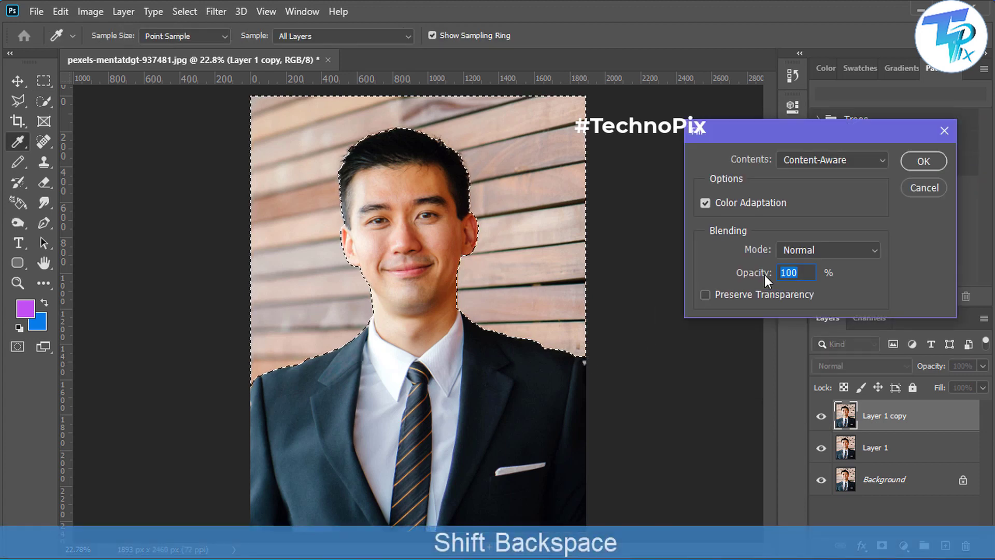
pyautogui.click(839, 153)
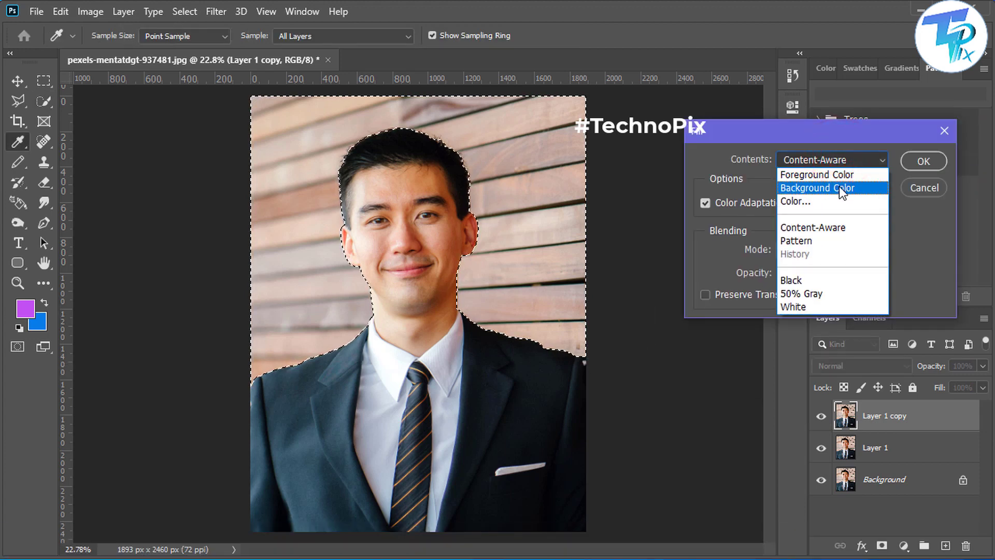
pyautogui.click(838, 186)
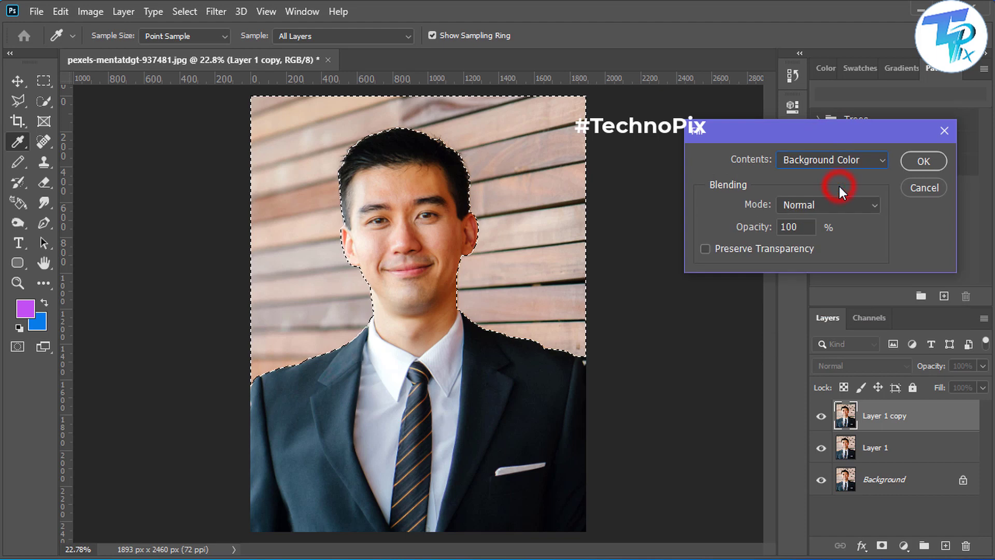
pyautogui.click(921, 161)
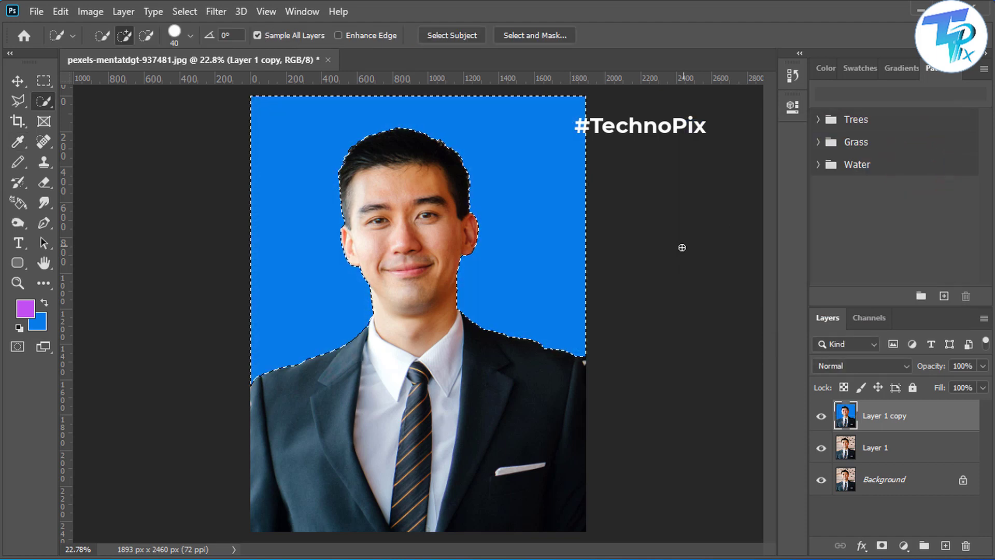
pyautogui.hotkey('ctrl', 'd')
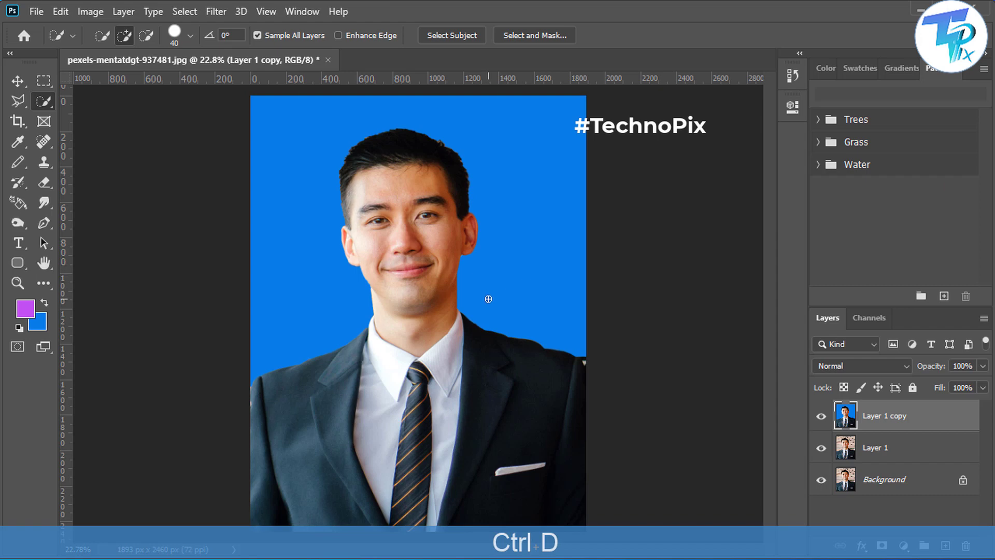
# Examine the outline of the man's hair against the blue background at close range
pyautogui.press('alt')
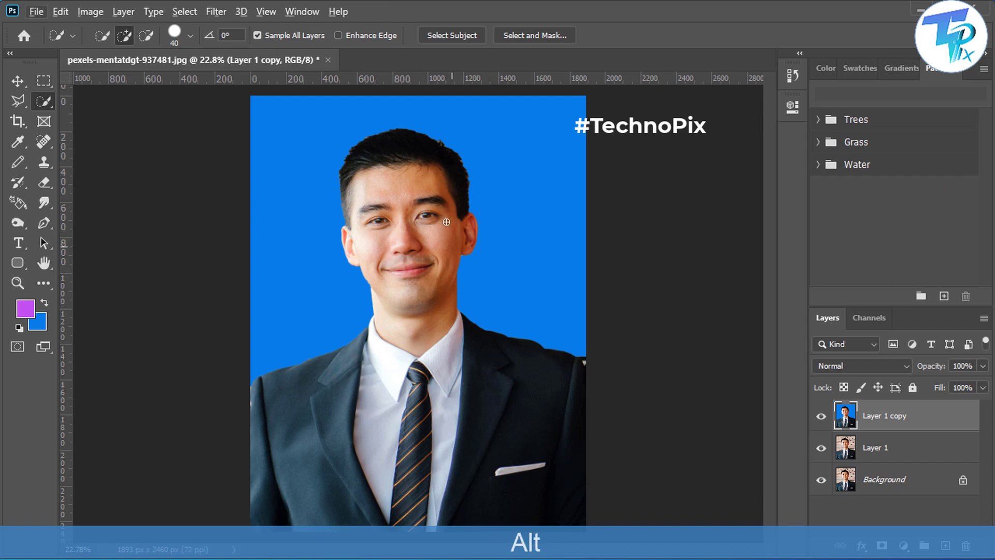
pyautogui.scroll(3, 447, 222)
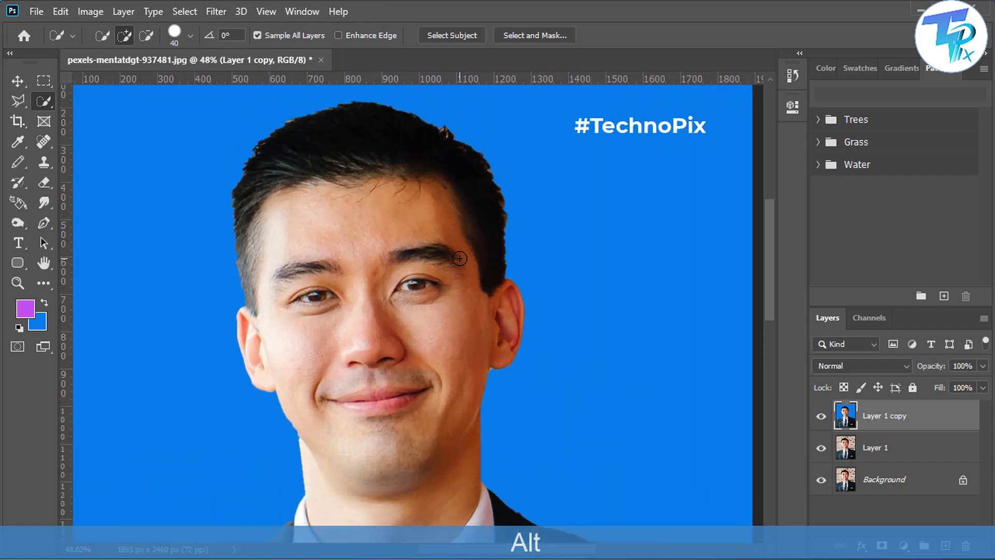
pyautogui.scroll(3, 460, 258)
pyautogui.scroll(3, 460, 258)
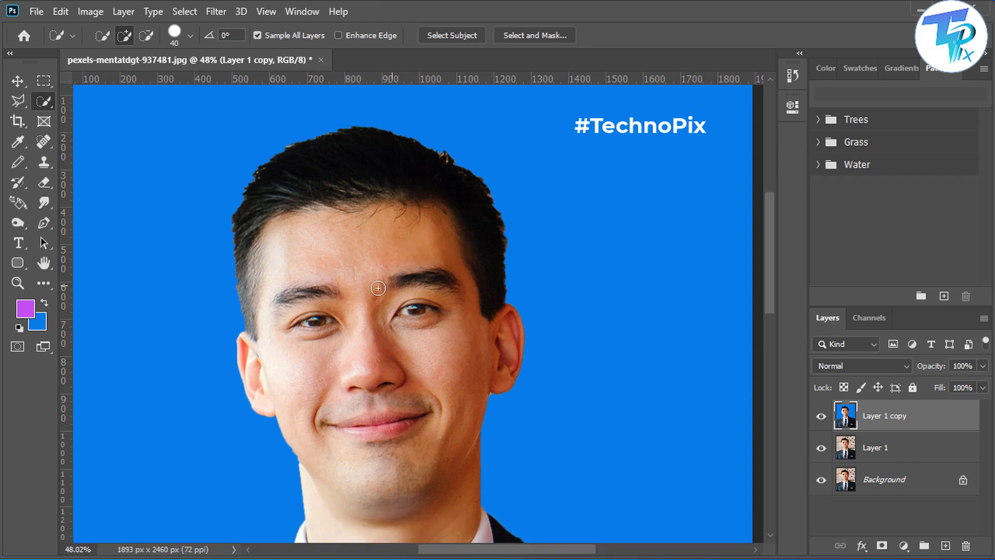
pyautogui.scroll(5, 462, 222)
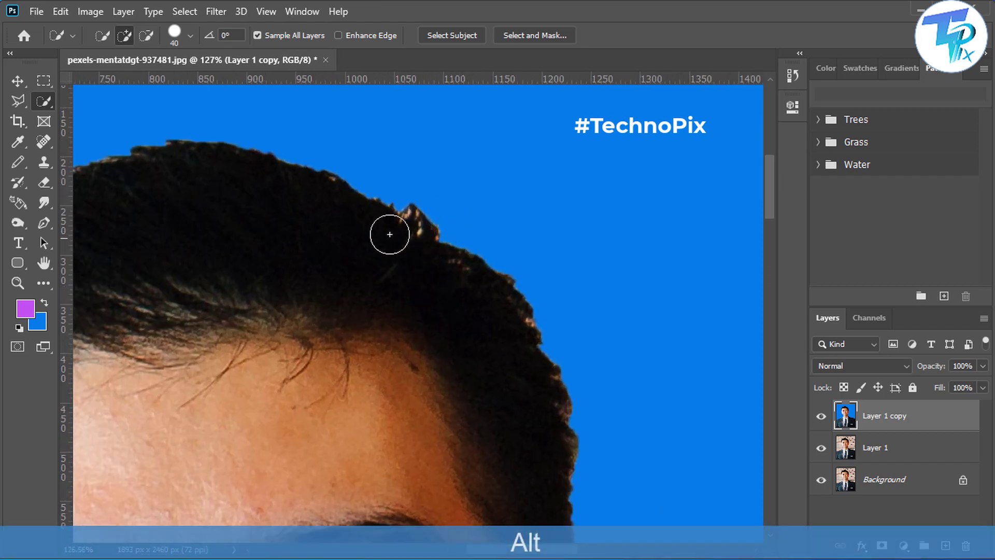
pyautogui.scroll(-2, 398, 229)
pyautogui.scroll(3, 188, 229)
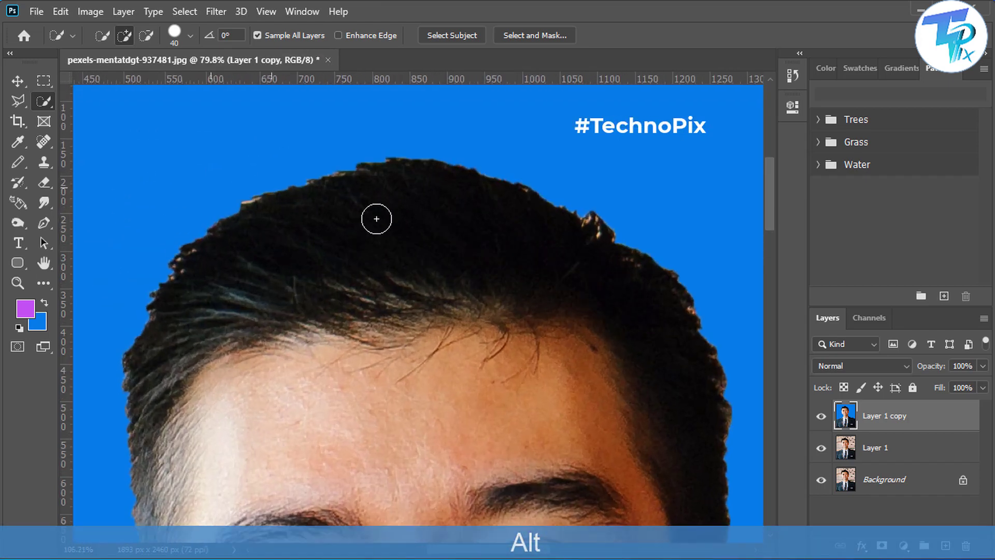
pyautogui.scroll(-2, 481, 236)
pyautogui.scroll(3, 617, 285)
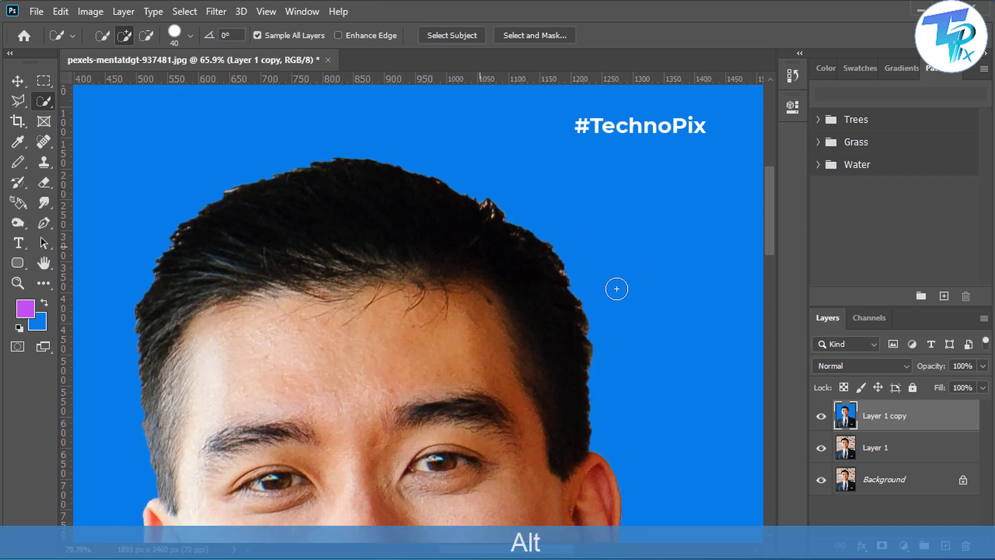
pyautogui.scroll(-2, 616, 289)
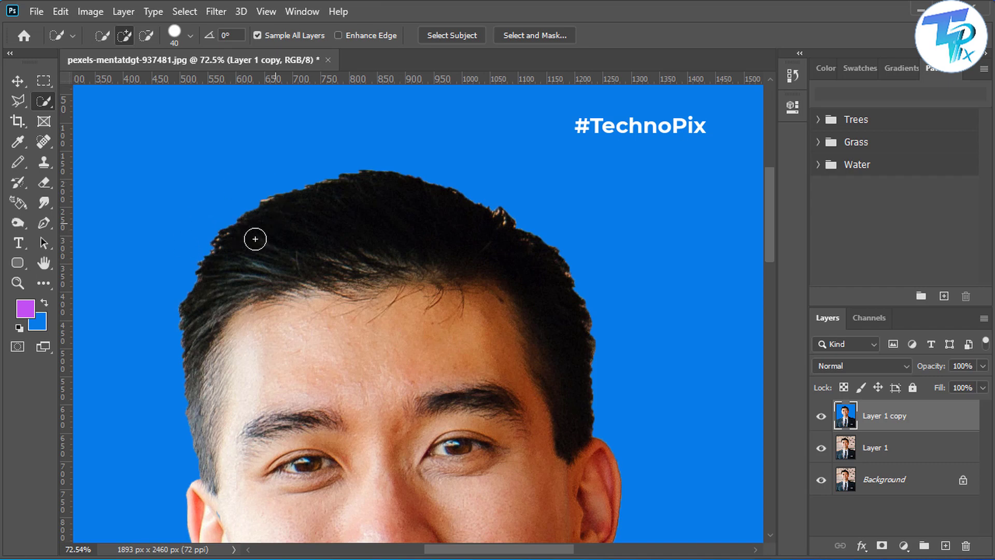
# Select the blue background with the Magic Wand tool and invert the selection so that it covers the man
pyautogui.rightClick(43, 102)
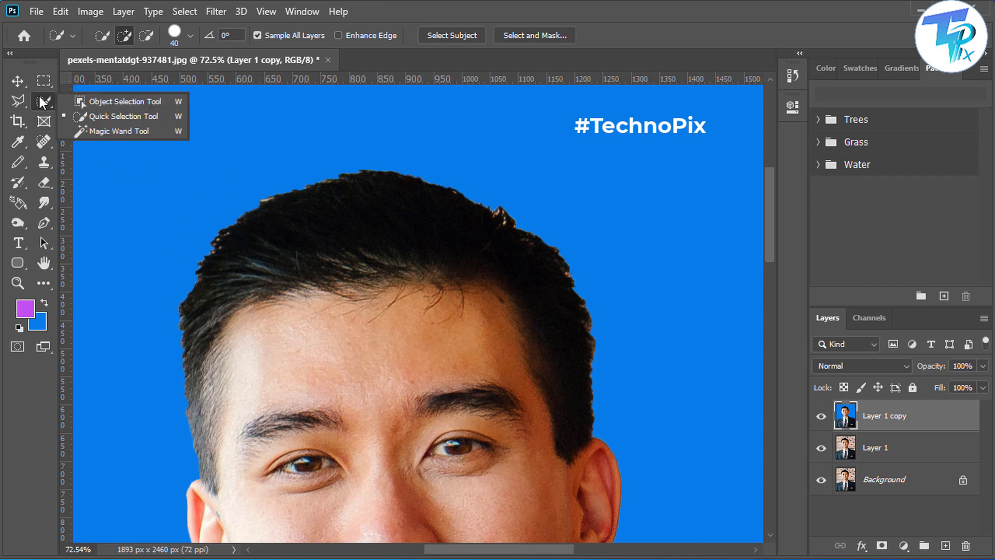
pyautogui.click(104, 133)
pyautogui.click(148, 165)
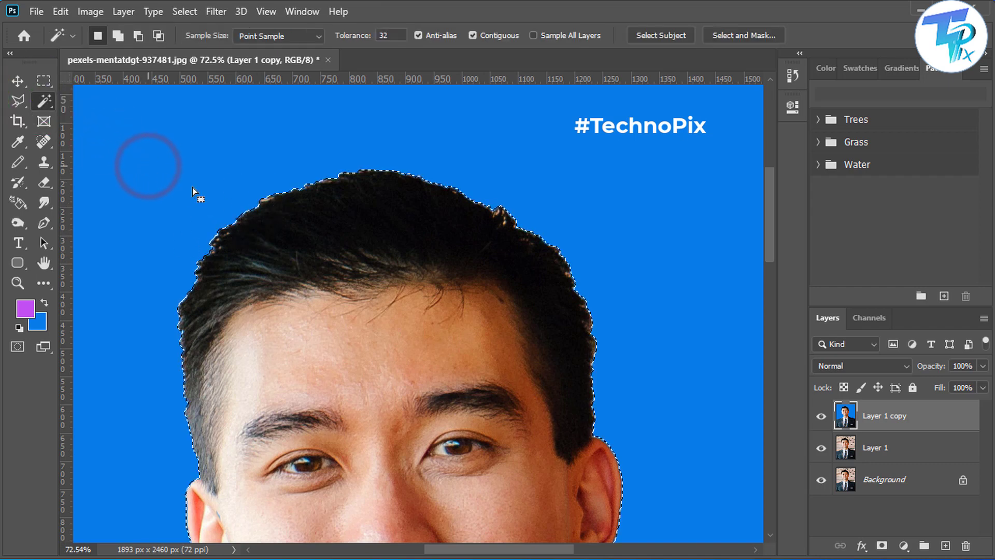
pyautogui.scroll(-5, 264, 290)
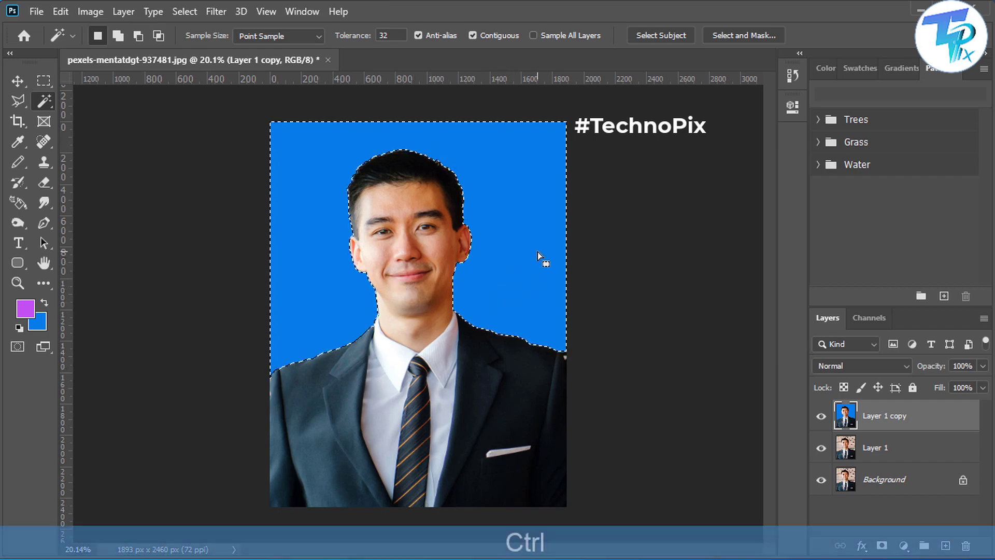
pyautogui.hotkey('ctrl', 'shift', 'i')
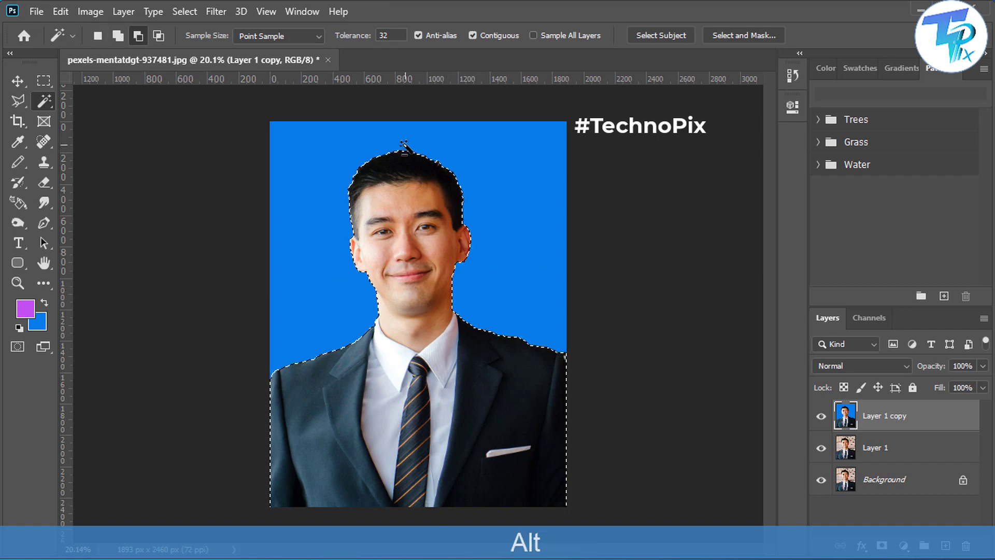
# Darken the light fringe along the image's right side of the hair with the Burn tool at brush size 70
pyautogui.scroll(5, 429, 192)
pyautogui.scroll(3, 445, 205)
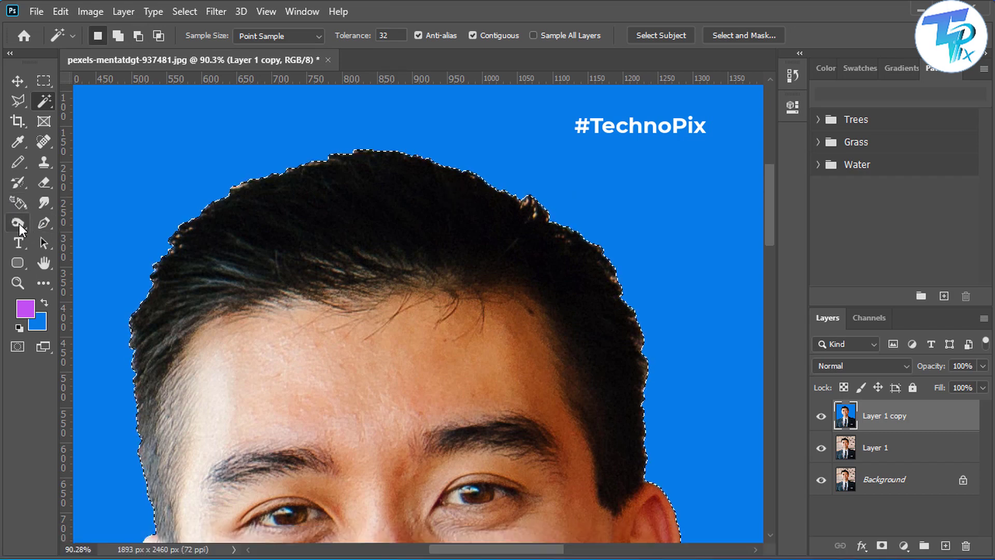
pyautogui.click(19, 224)
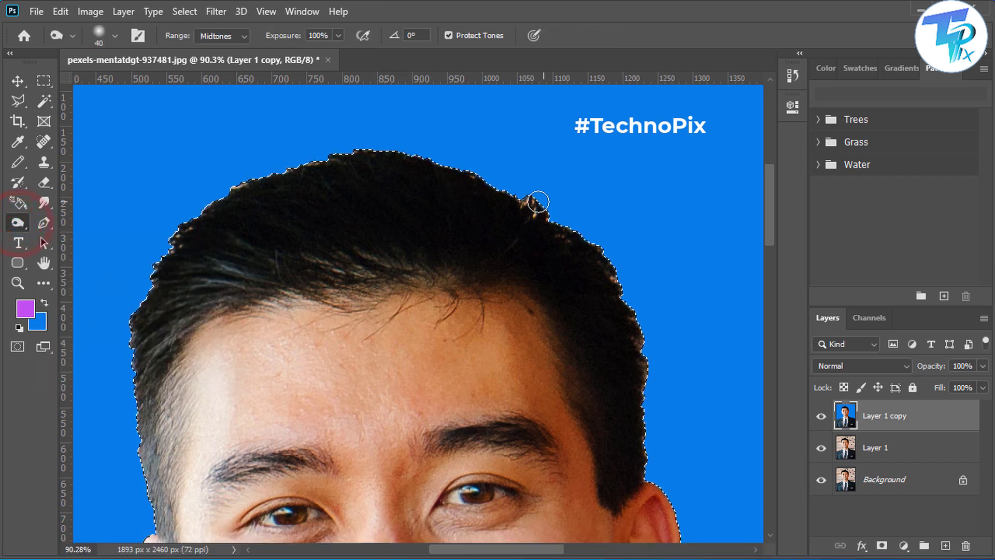
pyautogui.press(']')
pyautogui.press(']')
pyautogui.press(']')
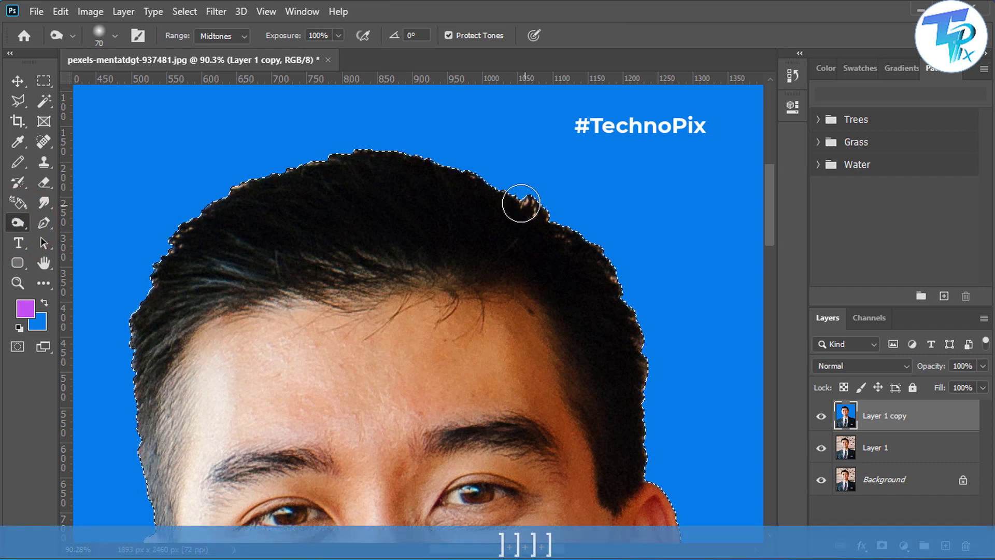
pyautogui.moveTo(517, 202)
pyautogui.mouseDown()
pyautogui.moveTo(553, 228)
pyautogui.moveTo(522, 207)
pyautogui.mouseUp()
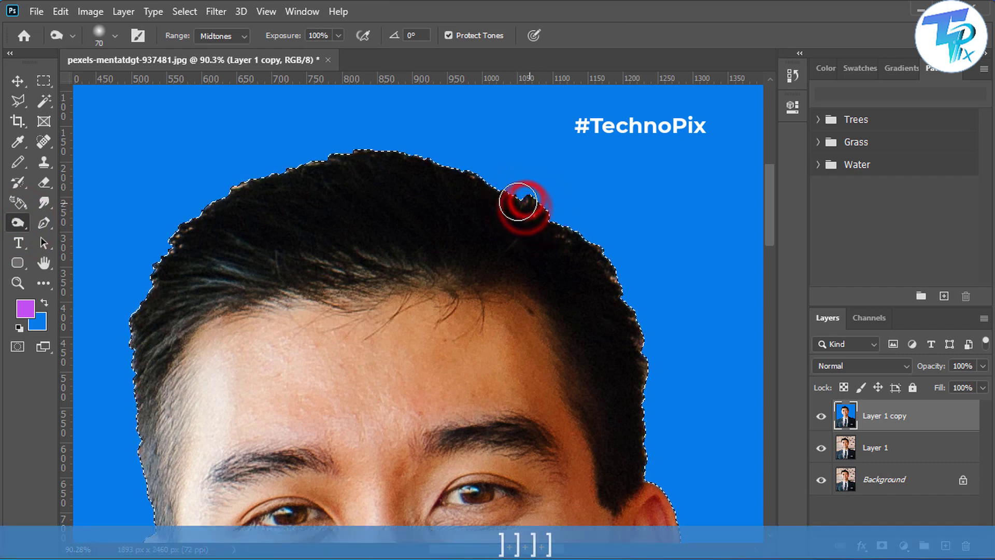
pyautogui.moveTo(633, 275); pyautogui.dragTo(613, 268)
pyautogui.click(613, 268)
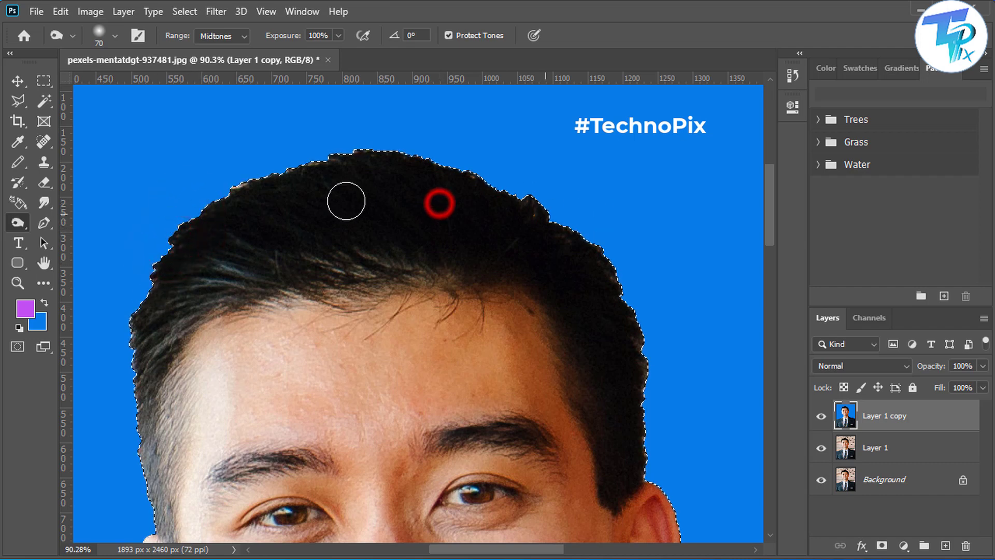
# Darken the light fringe along the crown and the image's upper-left edge of the hair with the Burn tool at brush size 70
pyautogui.click(466, 194)
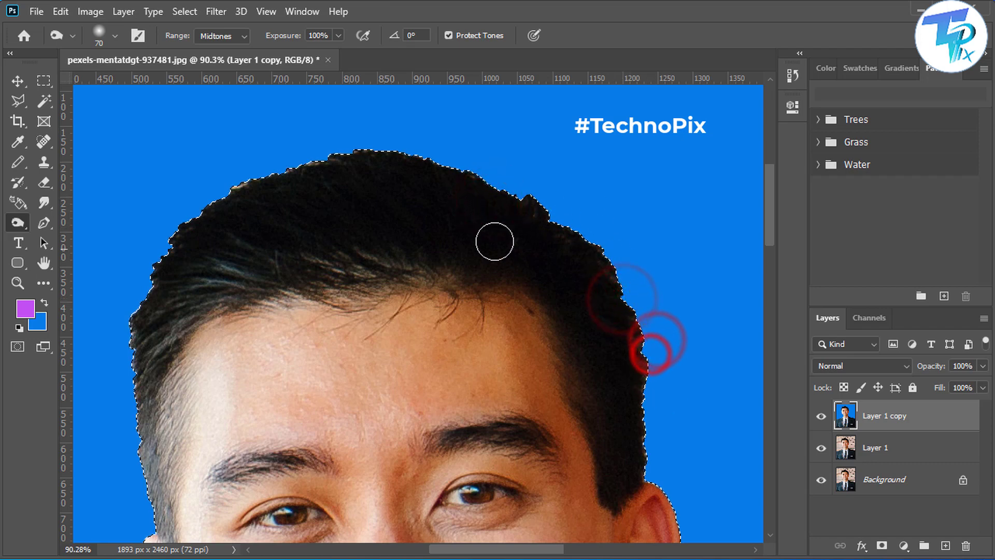
pyautogui.click(377, 193)
pyautogui.click(304, 178)
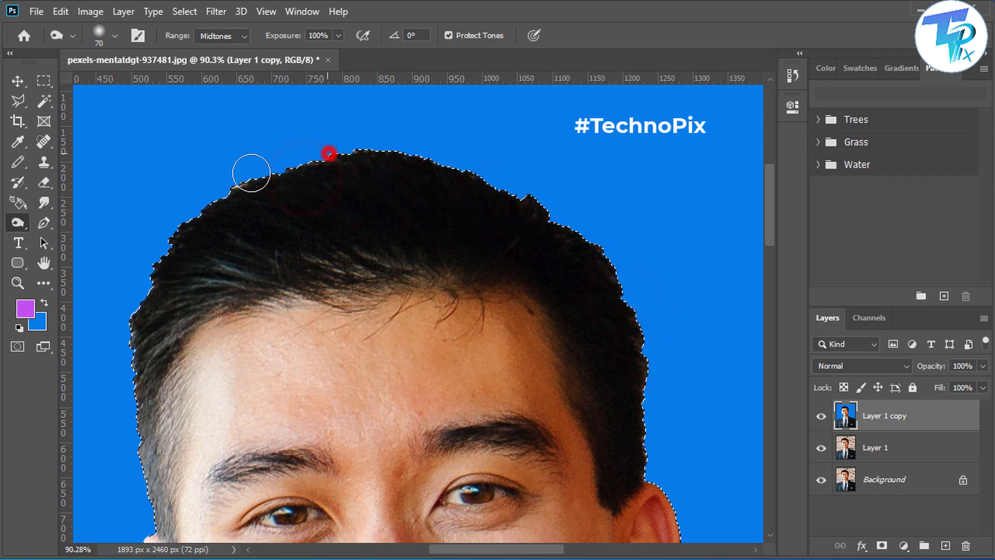
pyautogui.click(238, 166)
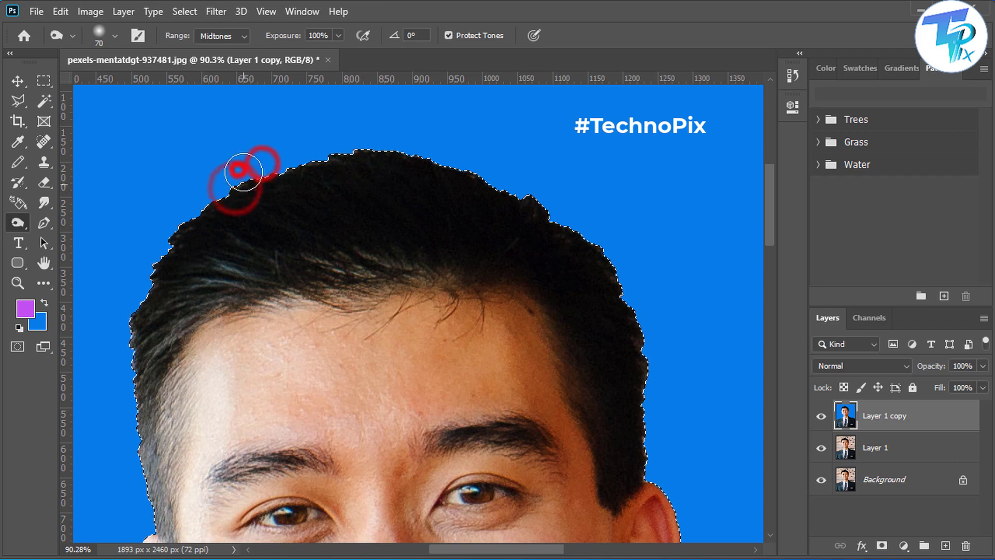
pyautogui.click(371, 176)
pyautogui.click(176, 249)
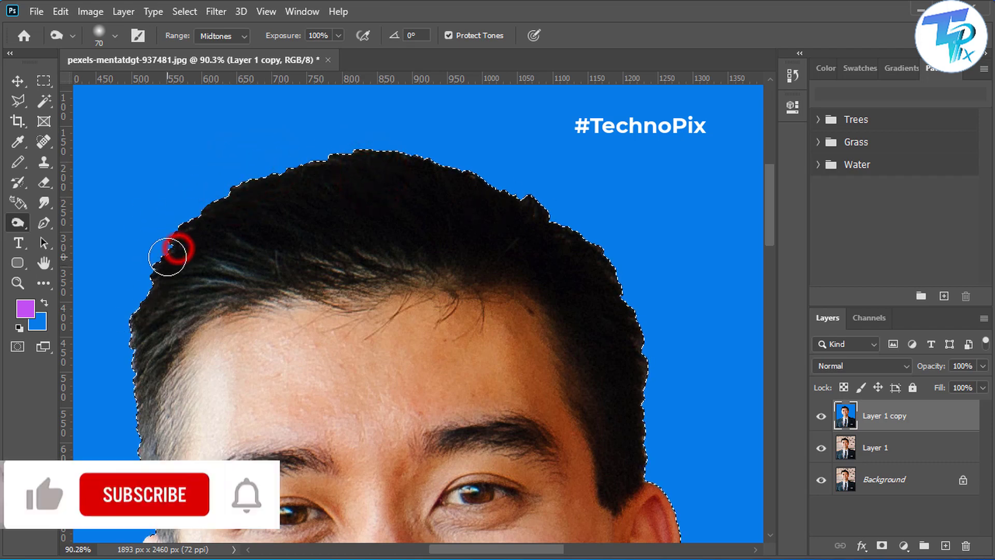
pyautogui.click(167, 250)
pyautogui.click(258, 178)
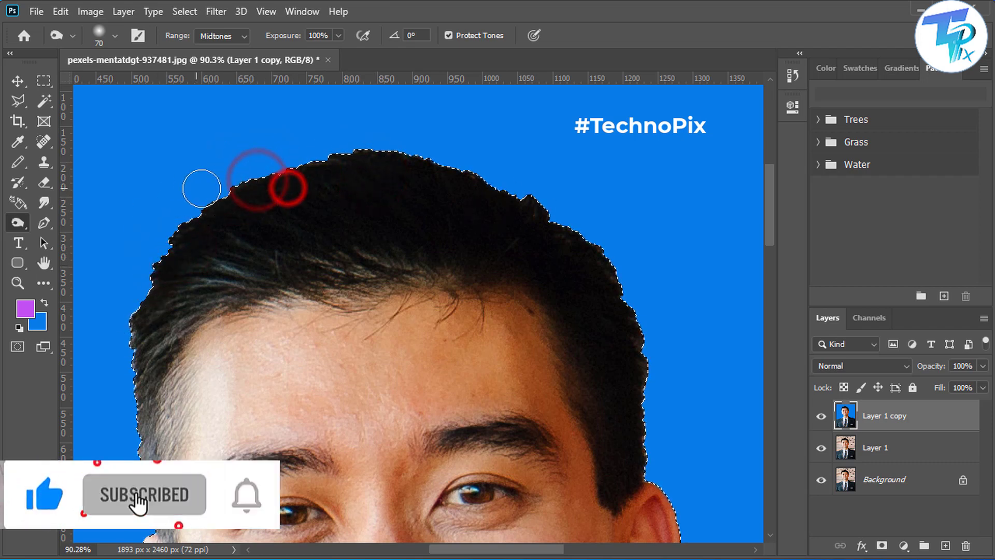
pyautogui.scroll(-5, 202, 186)
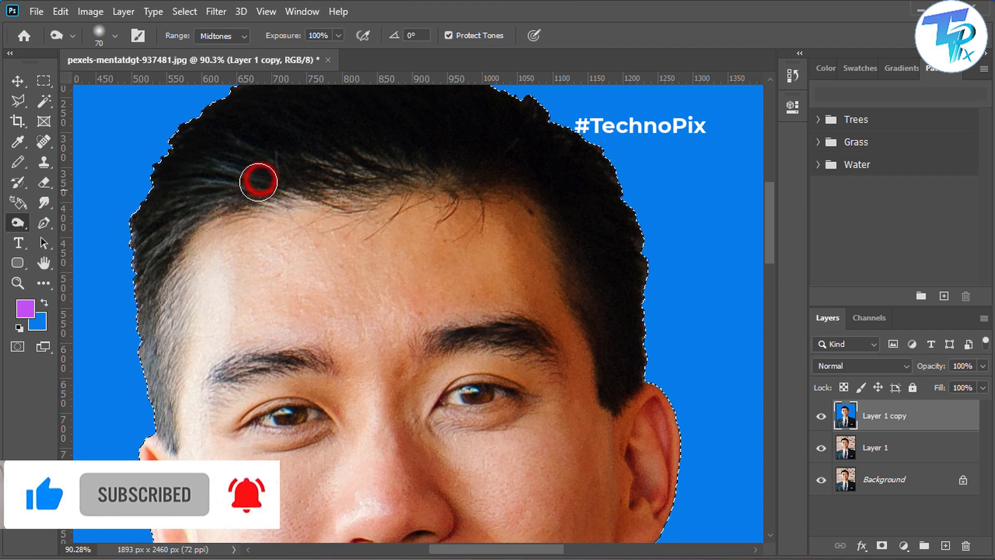
# Darken the light strands above the forehead and temple on the image's left side with the Burn tool at brush size 70
pyautogui.click(238, 171)
pyautogui.scroll(5, 376, 226)
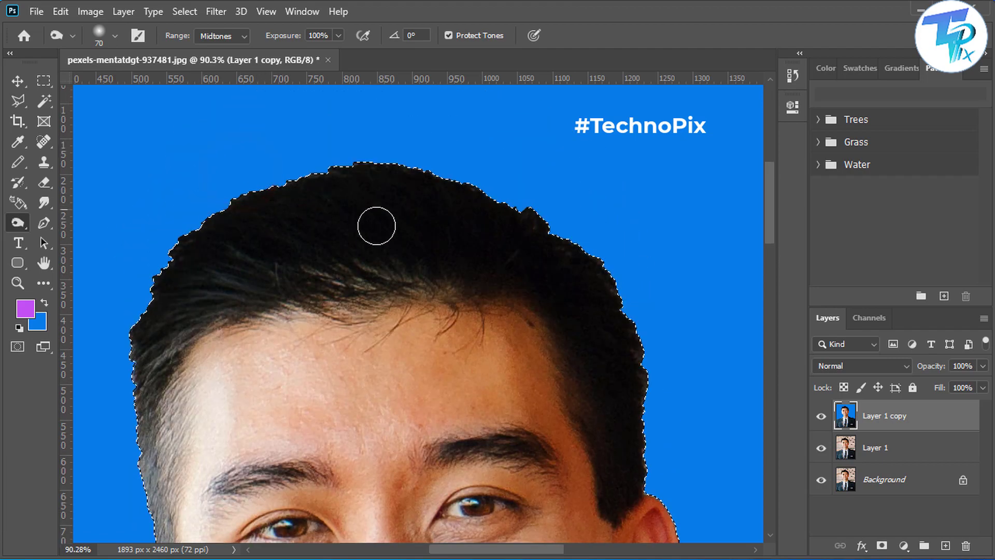
pyautogui.click(367, 273)
pyautogui.click(275, 264)
pyautogui.click(231, 302)
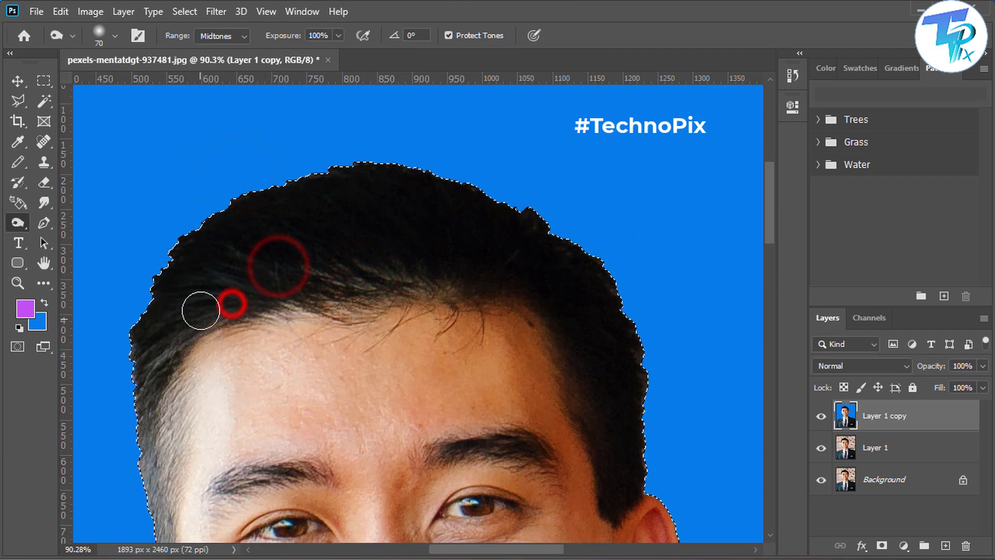
pyautogui.click(190, 303)
pyautogui.click(195, 285)
pyautogui.scroll(-5, 413, 235)
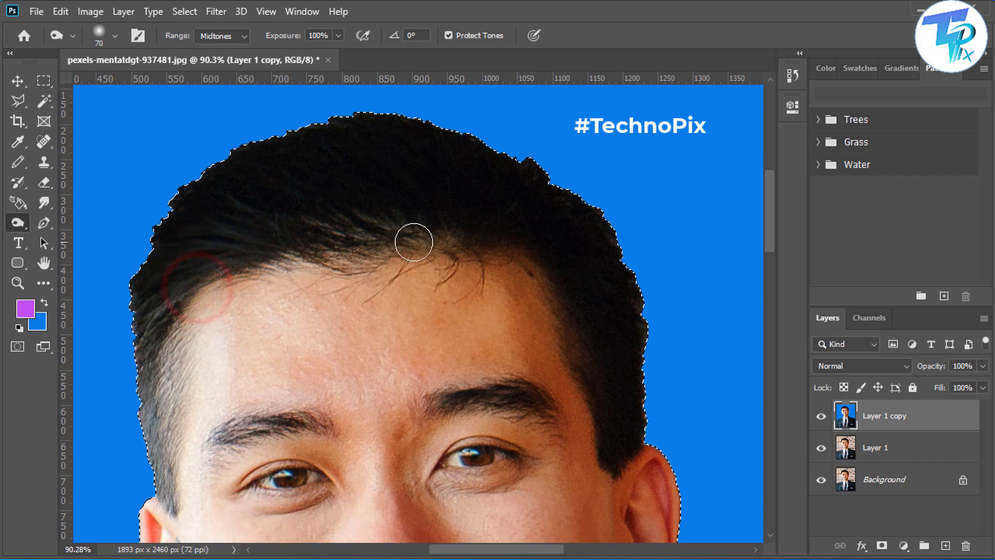
# Darken the hair edge on the image's left side down to the ear with the Burn tool, reducing the brush size from 70 to 40
pyautogui.scroll(-3, 123, 223)
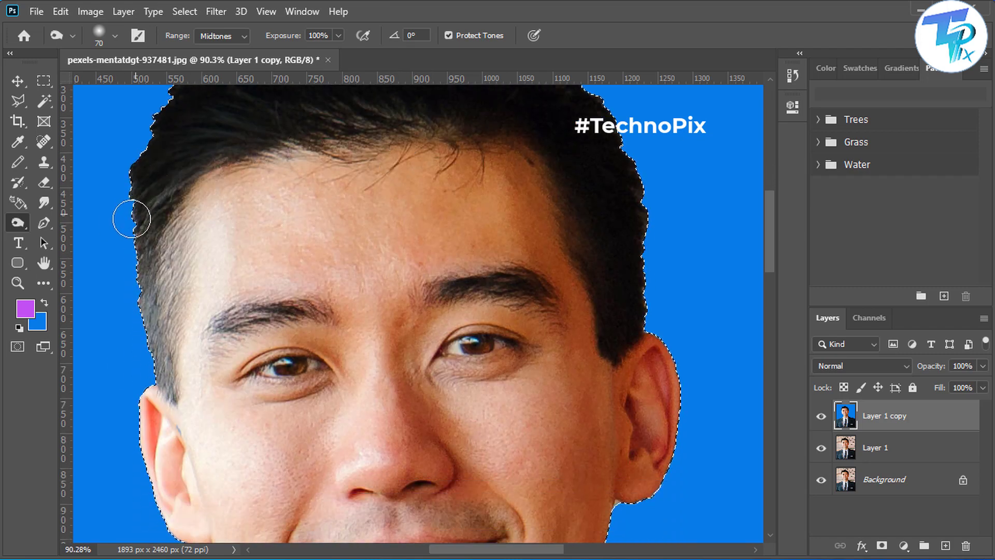
pyautogui.scroll(3, 131, 219)
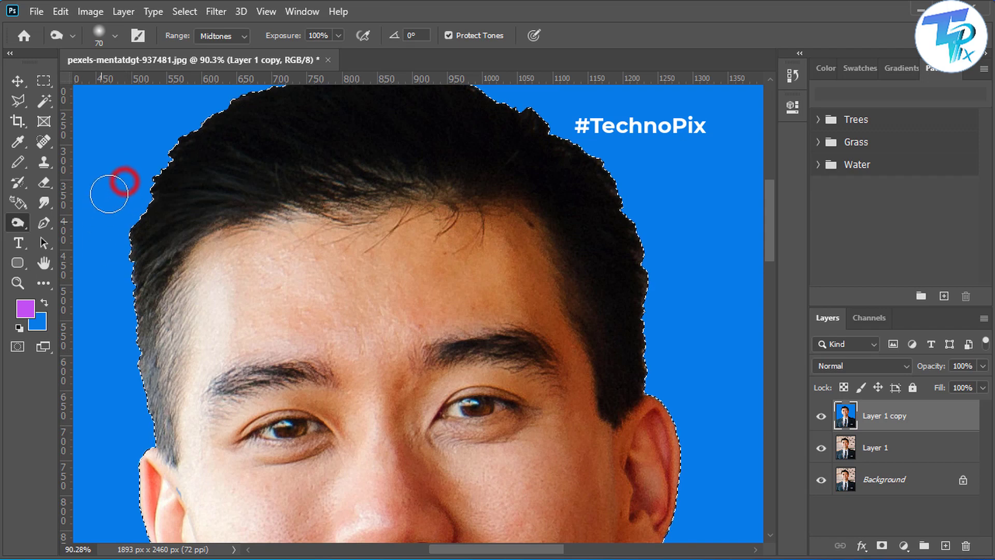
pyautogui.scroll(-3, 106, 263)
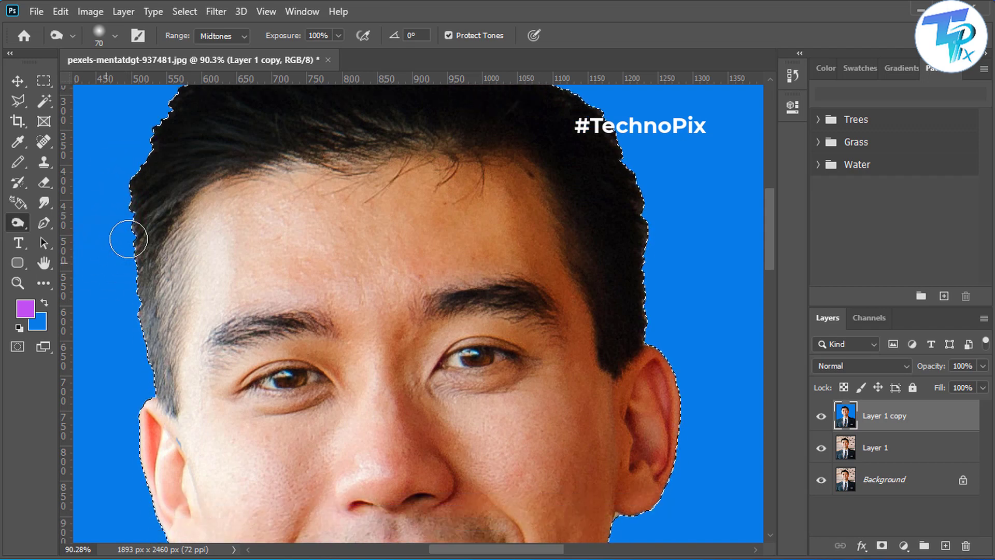
pyautogui.moveTo(128, 272)
pyautogui.mouseDown()
pyautogui.moveTo(173, 207)
pyautogui.moveTo(154, 292)
pyautogui.moveTo(149, 241)
pyautogui.moveTo(172, 368)
pyautogui.mouseUp()
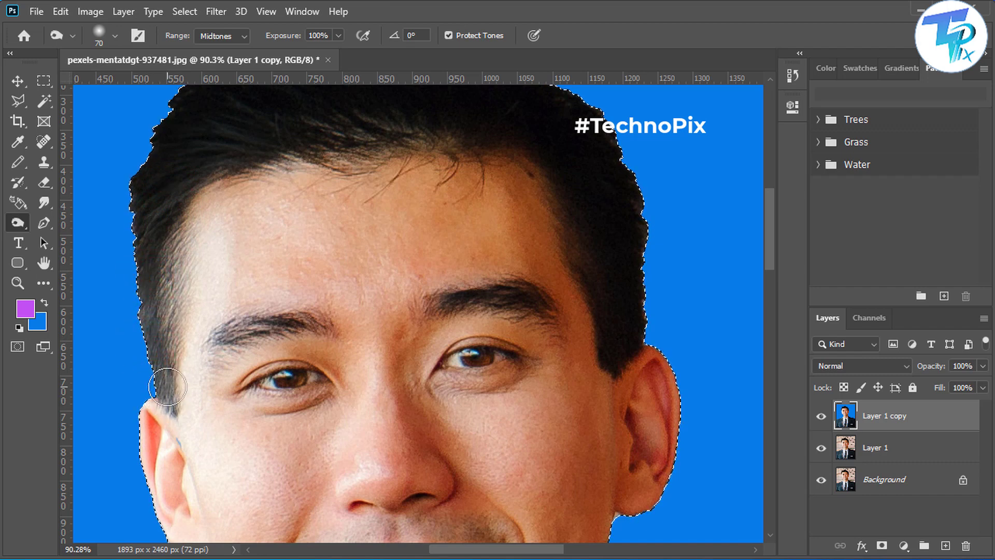
pyautogui.press('[')
pyautogui.press('[')
pyautogui.press('[')
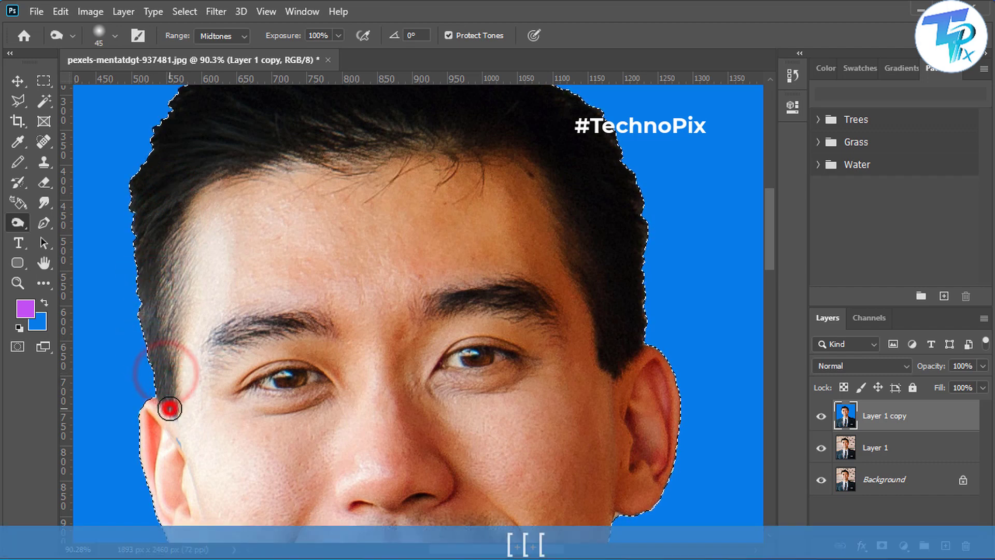
pyautogui.moveTo(165, 362); pyautogui.dragTo(163, 344)
pyautogui.press('[')
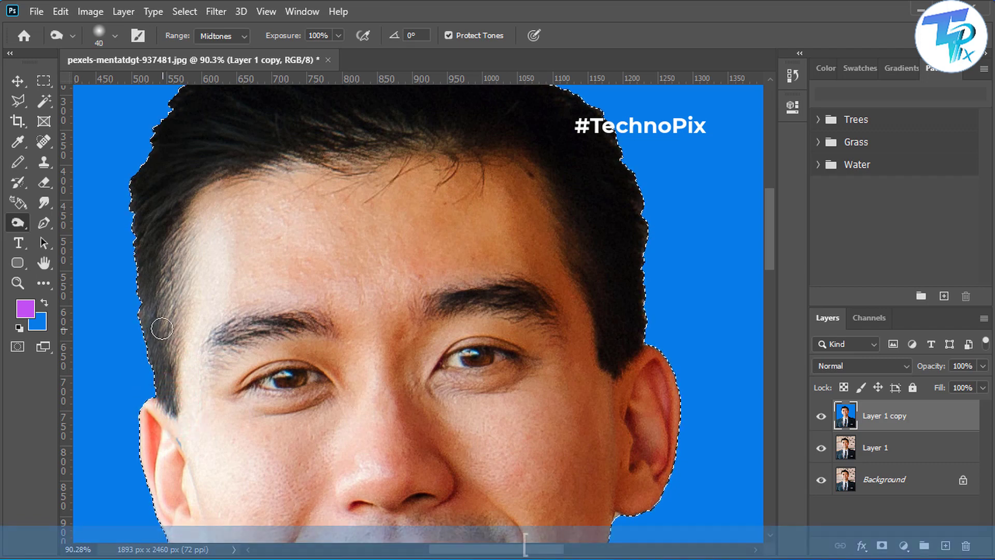
# Set the Burn tool's exposure to 29% and darken the thin hair at the temple on the image's left side
pyautogui.click(338, 35)
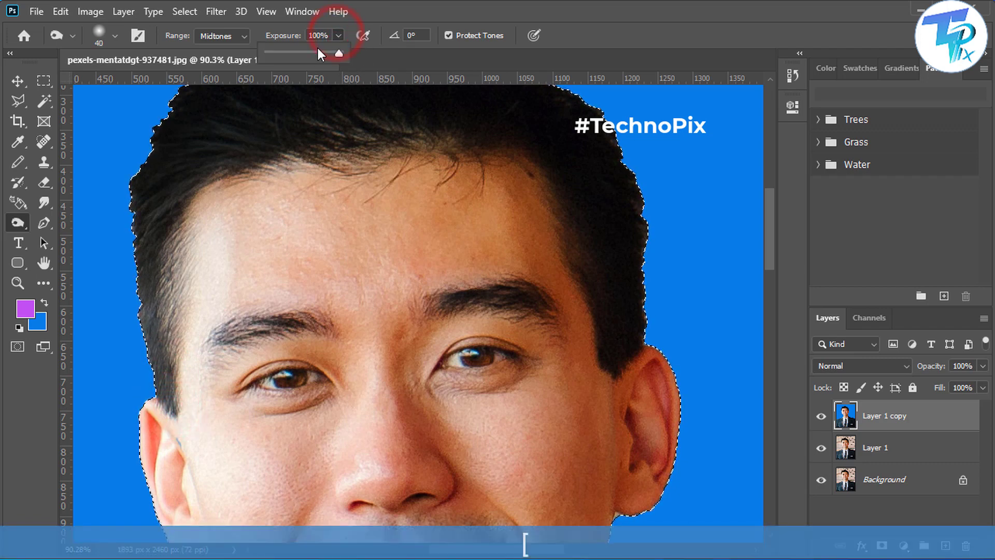
pyautogui.moveTo(340, 52); pyautogui.dragTo(298, 54)
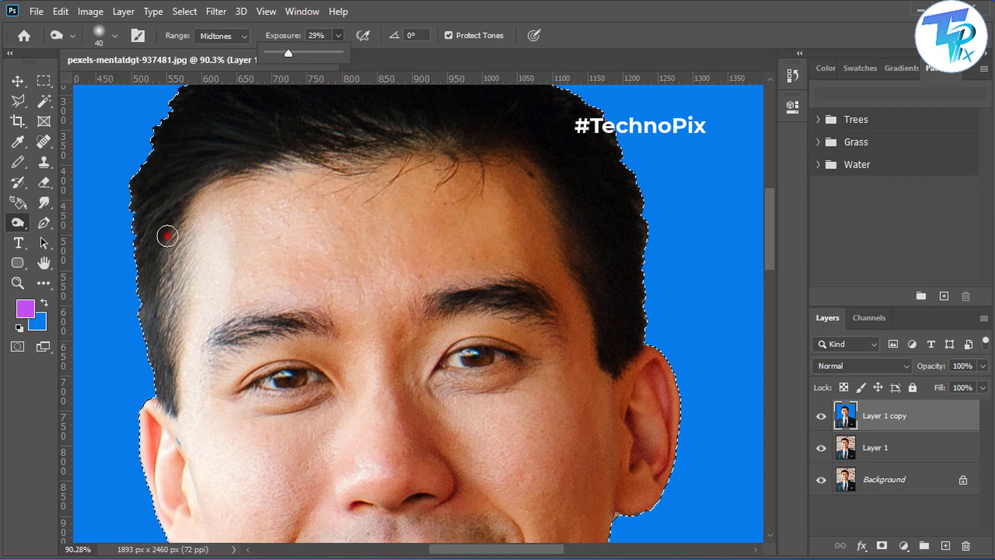
pyautogui.moveTo(167, 236)
pyautogui.mouseDown()
pyautogui.moveTo(171, 282)
pyautogui.moveTo(151, 291)
pyautogui.mouseUp()
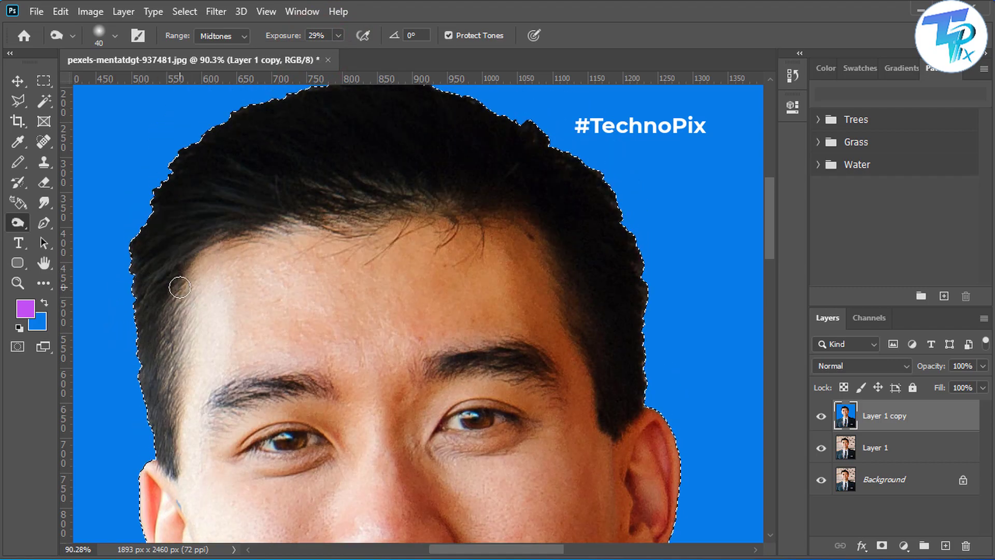
# Darken the irises of both eyes with the Burn tool, using a smaller brush at 29% exposure
pyautogui.scroll(4, 256, 424)
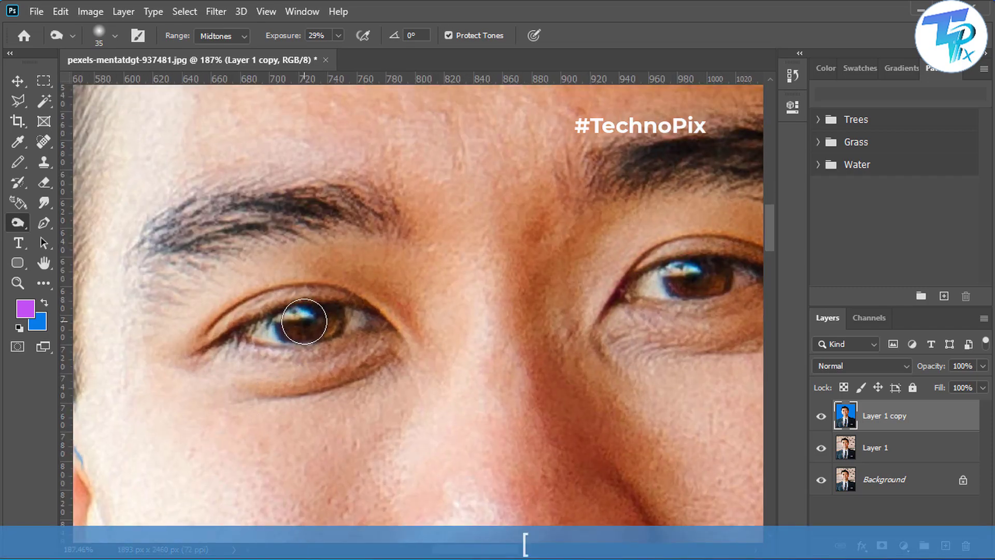
pyautogui.press('[')
pyautogui.moveTo(304, 321)
pyautogui.mouseDown()
pyautogui.moveTo(293, 327)
pyautogui.moveTo(306, 325)
pyautogui.mouseUp()
pyautogui.moveTo(656, 286); pyautogui.dragTo(711, 280)
# Darken both eyebrows with the Burn tool at brush size 30 and 29% exposure
pyautogui.moveTo(331, 216); pyautogui.dragTo(223, 216)
pyautogui.moveTo(157, 267); pyautogui.dragTo(159, 266)
pyautogui.press('space')
pyautogui.moveTo(406, 236)
pyautogui.mouseDown()
pyautogui.moveTo(305, 307)
pyautogui.moveTo(206, 337)
pyautogui.mouseUp()
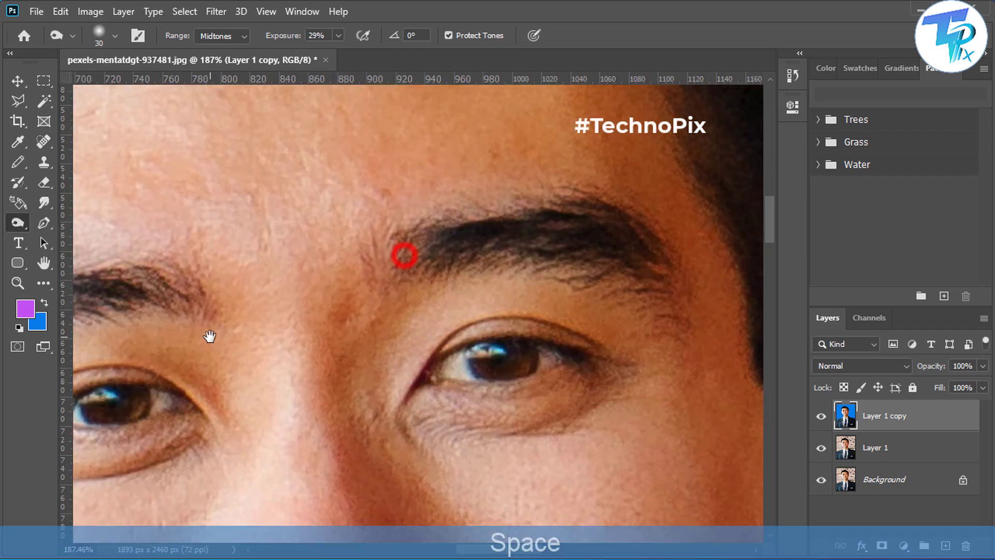
pyautogui.moveTo(404, 254)
pyautogui.mouseDown()
pyautogui.moveTo(444, 256)
pyautogui.moveTo(484, 235)
pyautogui.moveTo(625, 262)
pyautogui.mouseUp()
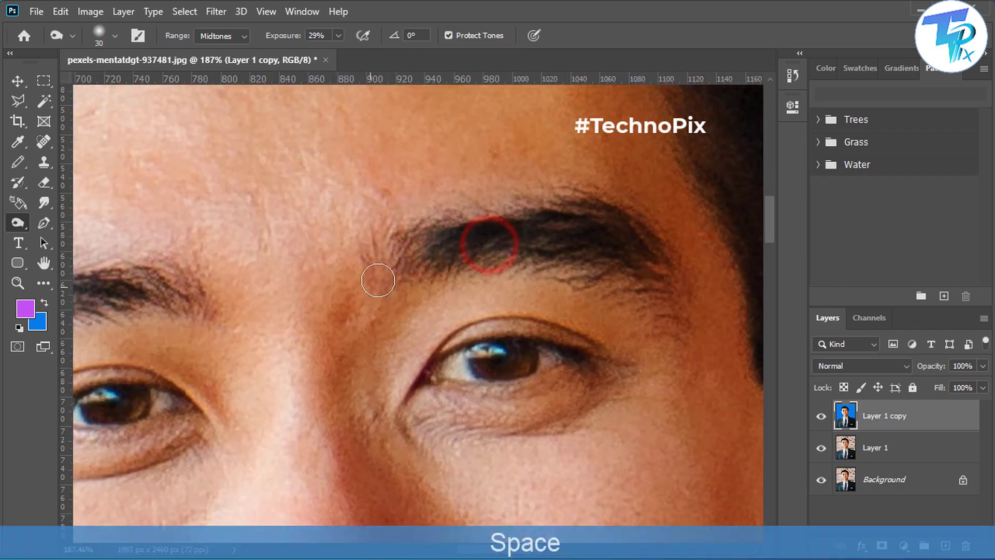
# Clear the selection and toggle the visibility of Layer 1 copy to compare the retouched portrait with the original
pyautogui.scroll(-6, 380, 262)
pyautogui.scroll(-2, 259, 306)
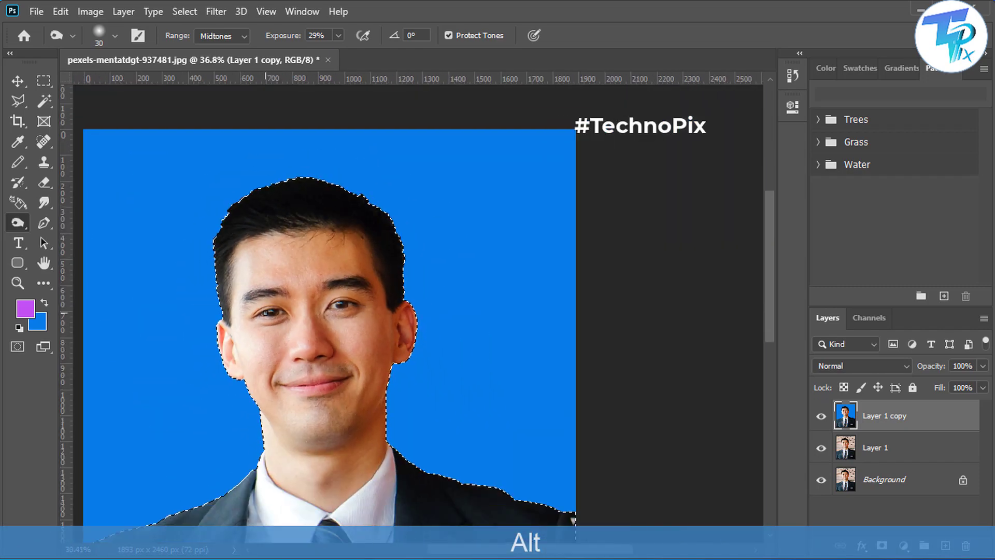
pyautogui.scroll(1, 259, 306)
pyautogui.hotkey('ctrl', 'd')
pyautogui.scroll(-4, 377, 300)
pyautogui.click(821, 416)
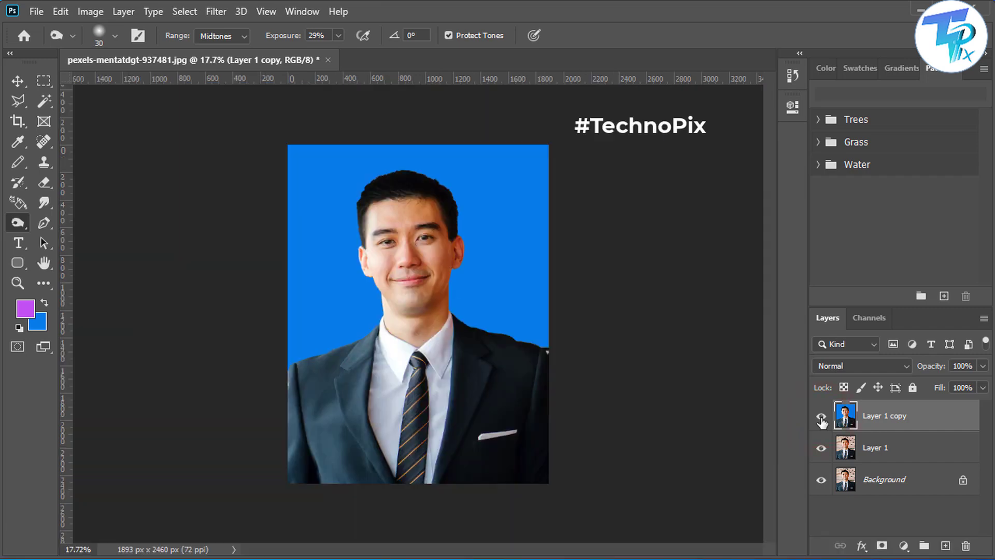
# Cover the white patch on the shoulder at the image's right edge with nearby dark suit fabric, using the Clone Stamp tool at size 70
pyautogui.scroll(6, 281, 400)
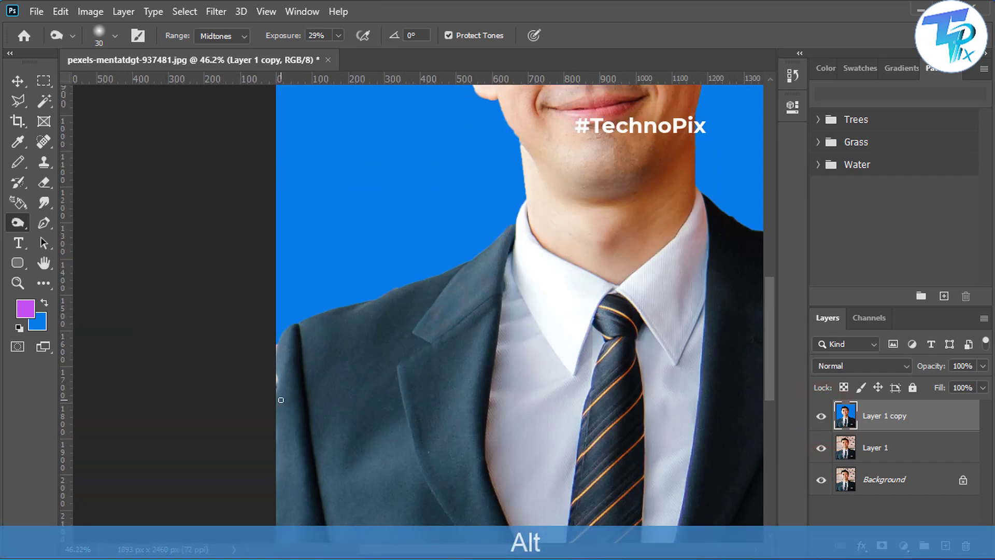
pyautogui.scroll(-3, 281, 400)
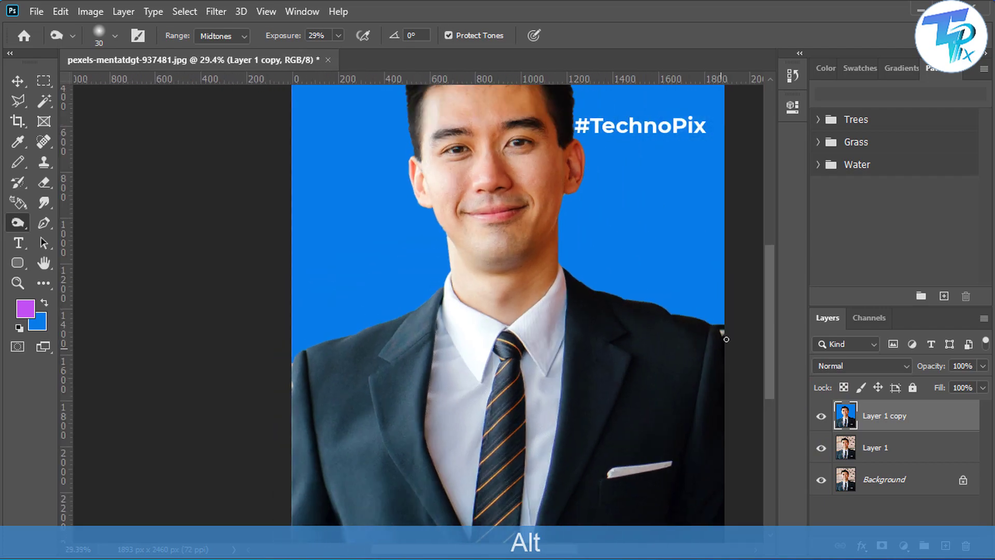
pyautogui.scroll(4, 720, 334)
pyautogui.scroll(3, 726, 339)
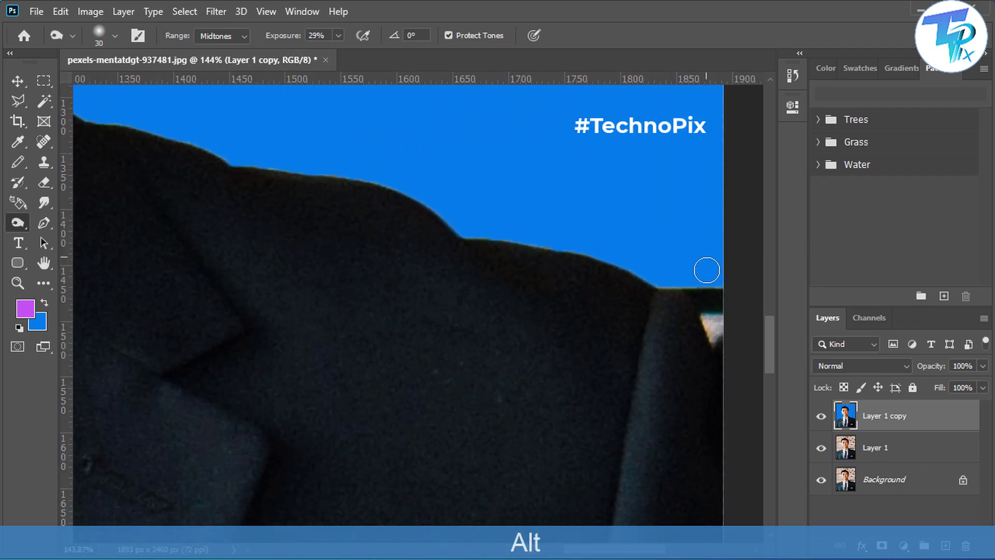
pyautogui.click(45, 163)
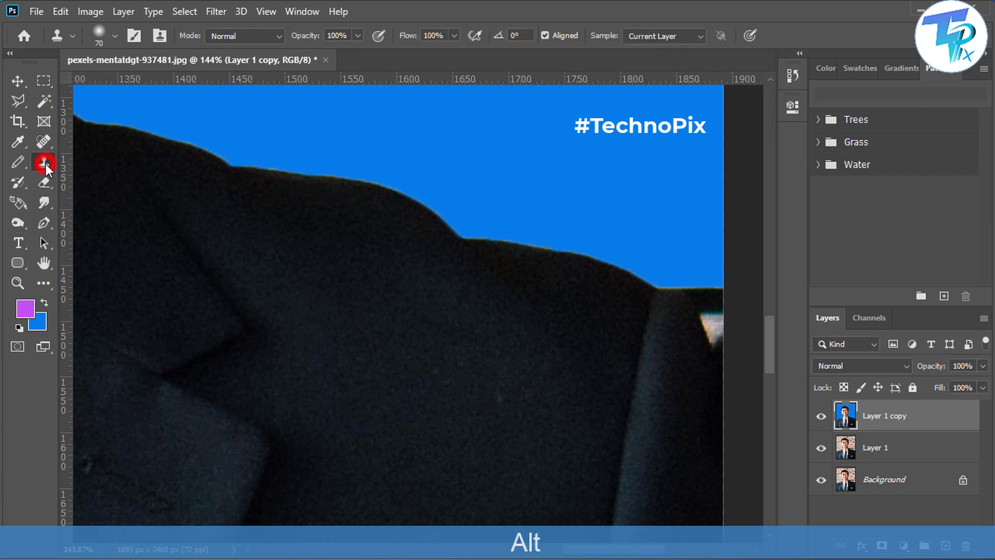
pyautogui.press('alt')
pyautogui.keyDown('alt'); pyautogui.click(685, 387); pyautogui.keyUp('alt')
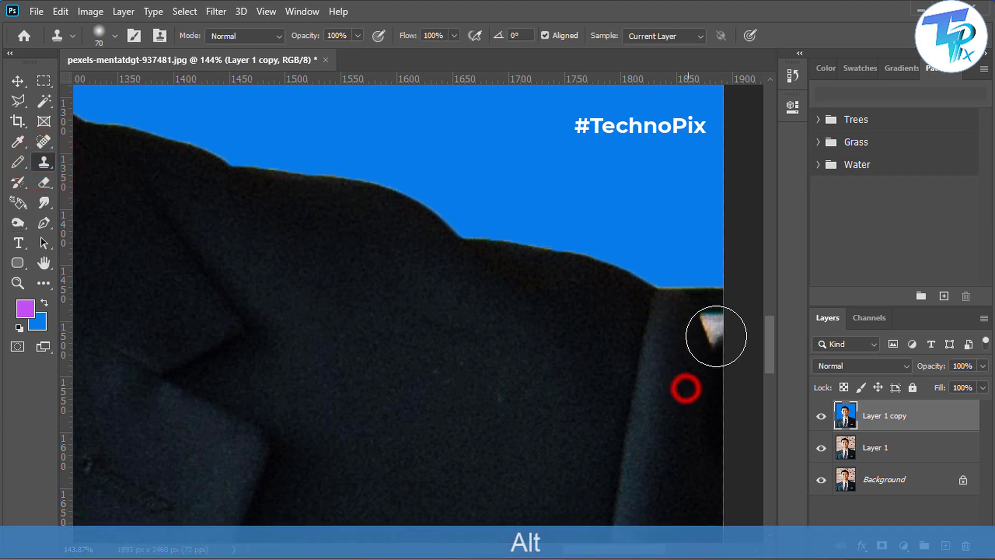
pyautogui.click(715, 327)
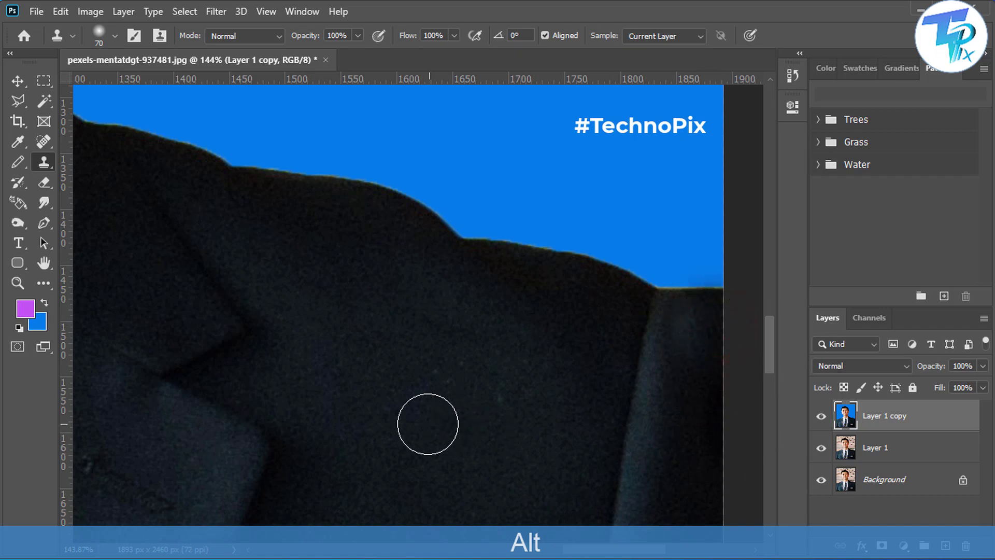
# Cover the light spots on the sleeve at the image's left edge with sampled suit fabric, using the Clone Stamp tool at size 40
pyautogui.press('space')
pyautogui.moveTo(415, 420); pyautogui.dragTo(674, 362)
pyautogui.moveTo(155, 363)
pyautogui.mouseDown()
pyautogui.moveTo(344, 340)
pyautogui.moveTo(477, 362)
pyautogui.moveTo(356, 356)
pyautogui.mouseUp()
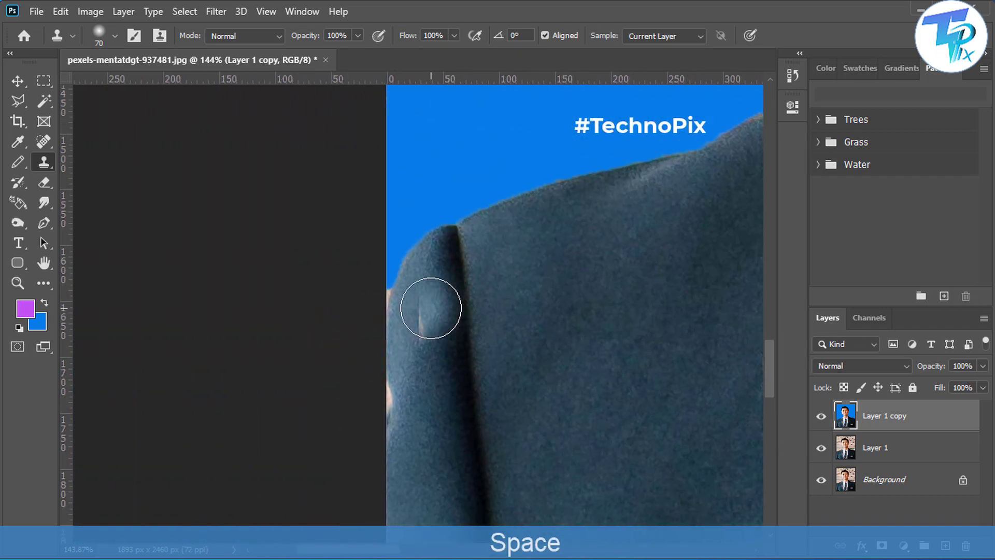
pyautogui.press('[')
pyautogui.press('[')
pyautogui.press('[')
pyautogui.keyDown('alt'); pyautogui.click(429, 308); pyautogui.keyUp('alt')
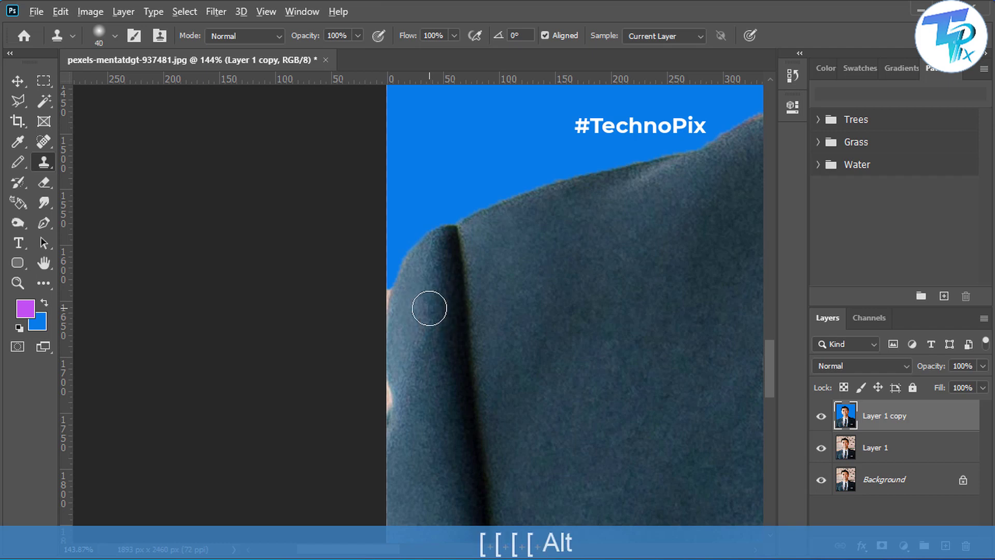
pyautogui.click(396, 300)
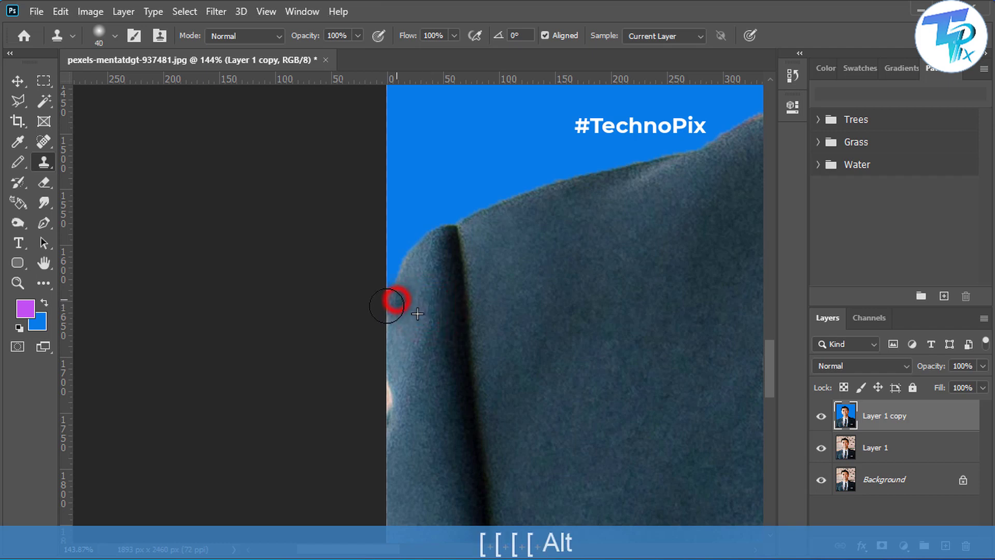
pyautogui.moveTo(384, 345); pyautogui.dragTo(386, 432)
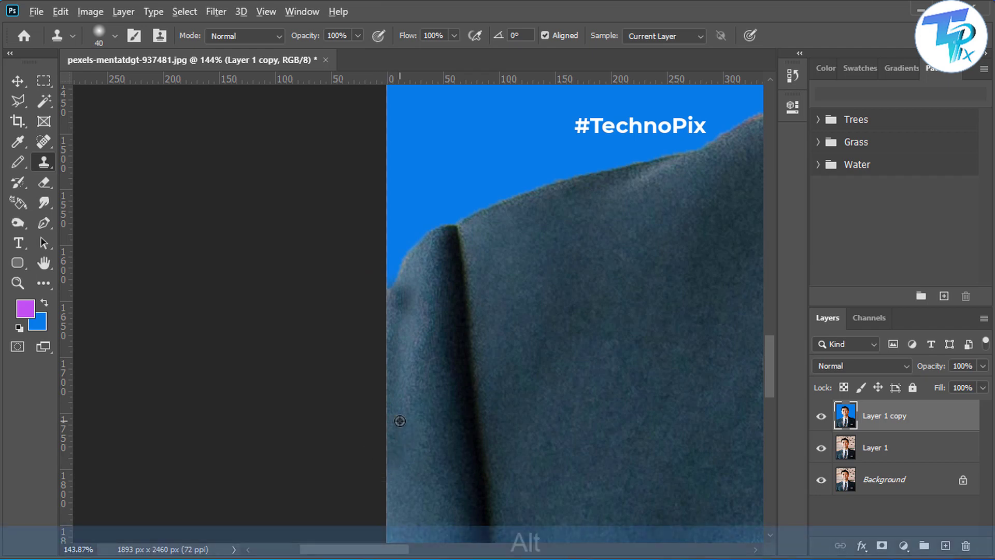
pyautogui.scroll(-8, 417, 465)
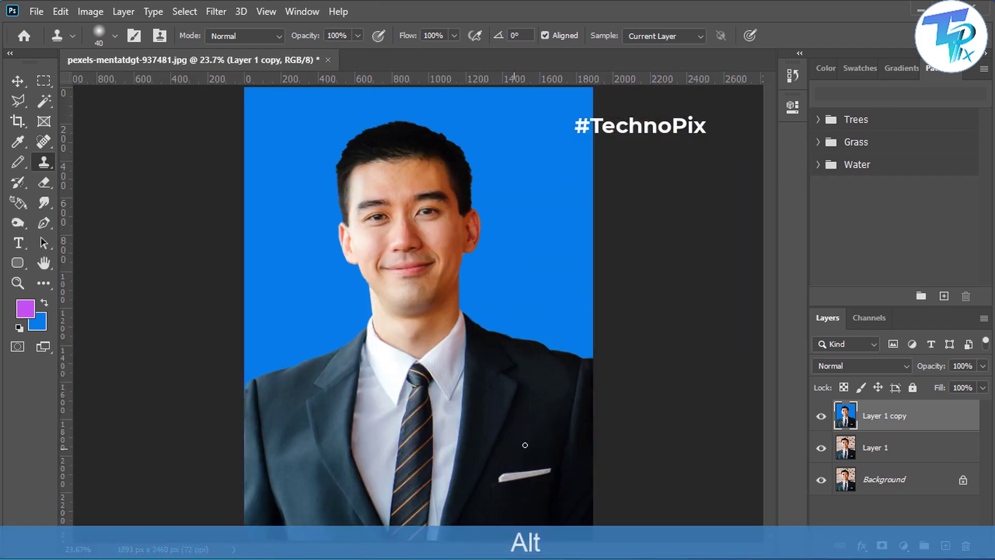
pyautogui.scroll(-2, 558, 404)
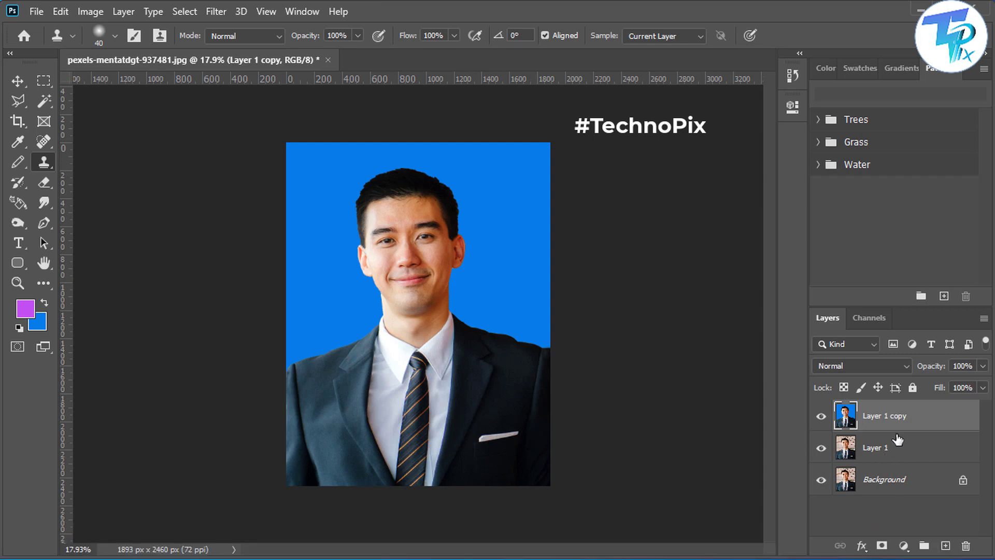
# Merge Layer 1 copy and Layer 1 down into the Background layer and activate the Move tool
pyautogui.hotkey('ctrl', 'e')
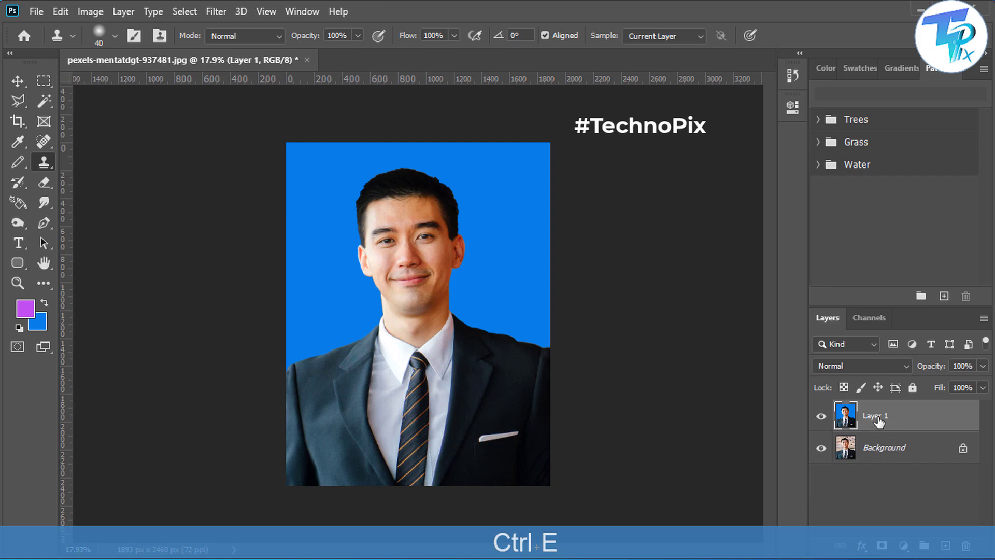
pyautogui.hotkey('ctrl', 'e')
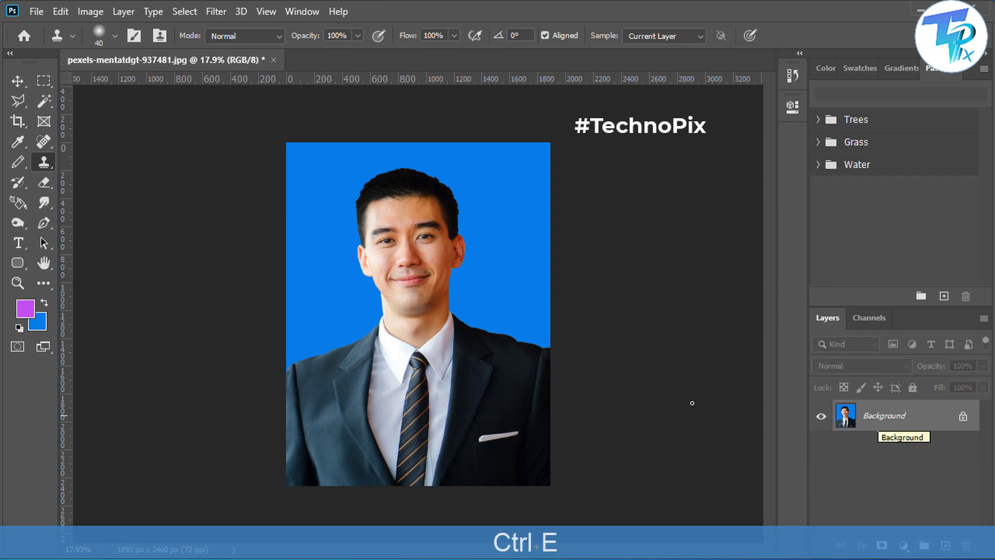
pyautogui.click(17, 81)
pyautogui.click(142, 283)
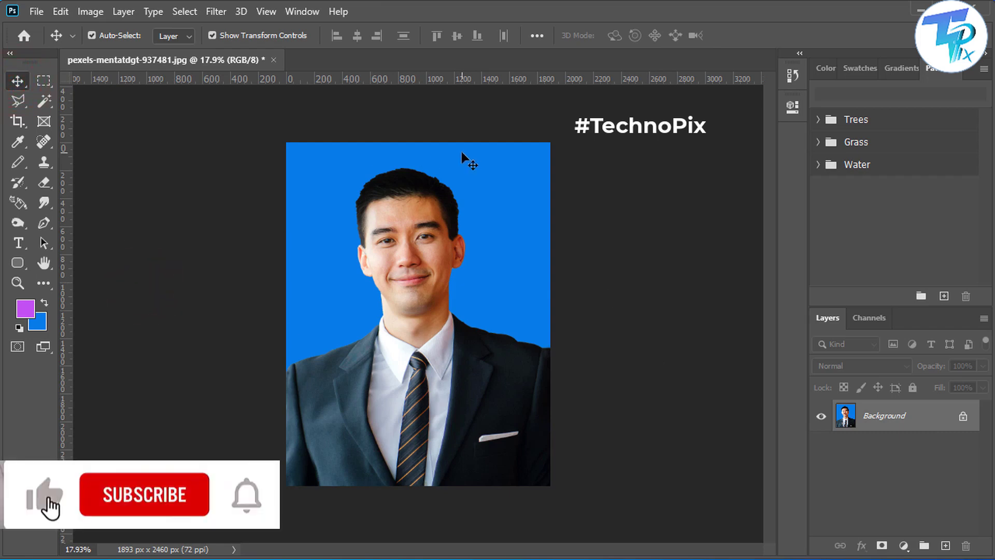
# In the Image Size settings, switch the dimensions to centimeters and set the width to 2.6 with proportions linked
pyautogui.click(85, 10)
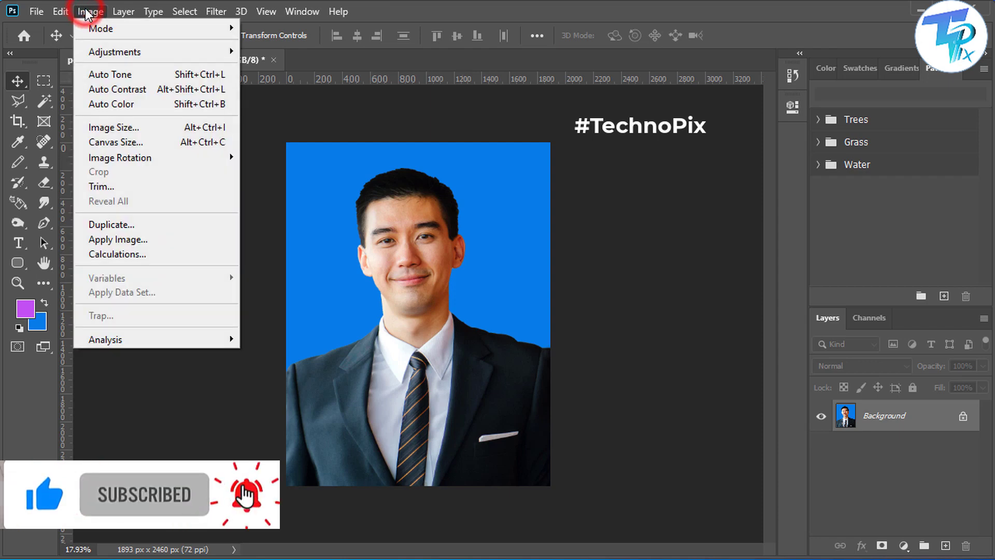
pyautogui.click(135, 130)
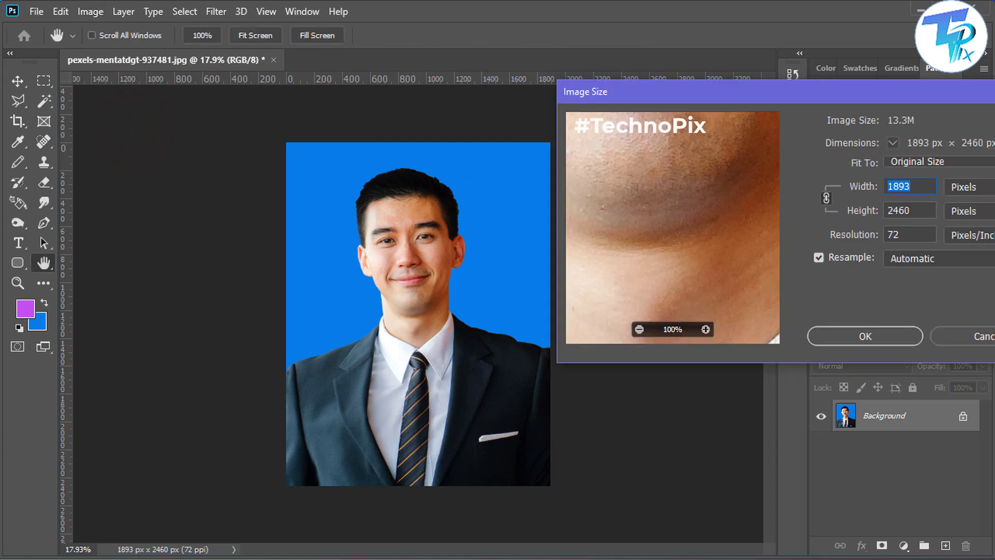
pyautogui.click(966, 187)
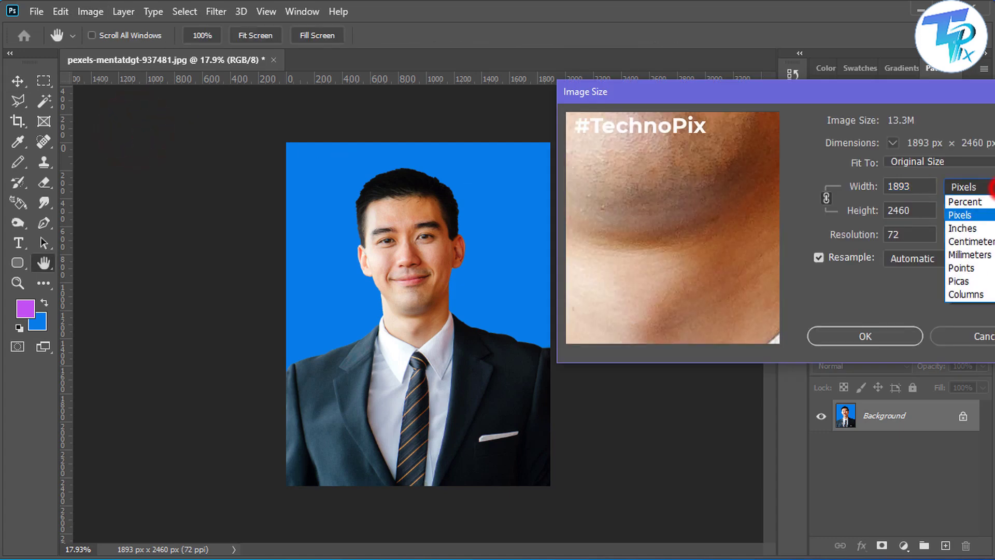
pyautogui.click(987, 242)
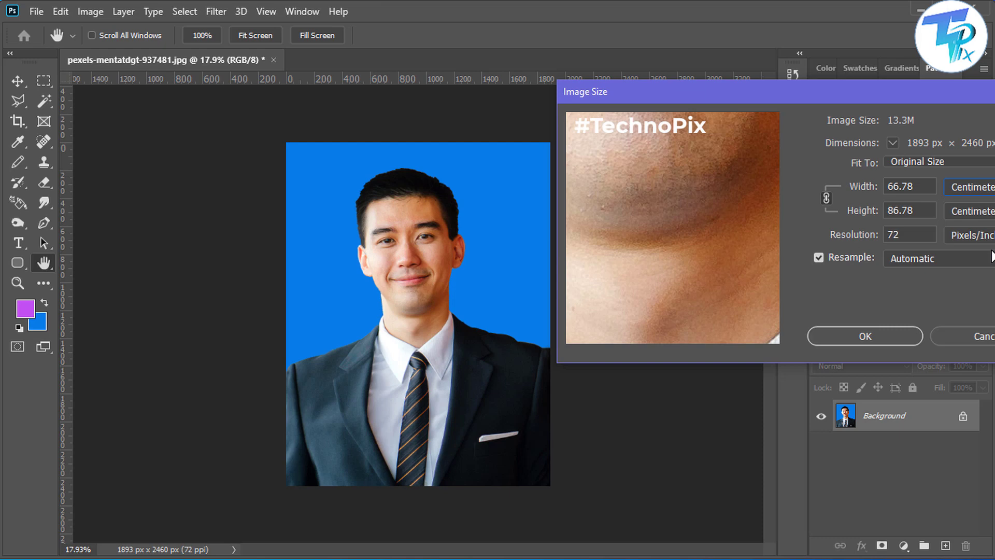
pyautogui.doubleClick(843, 192)
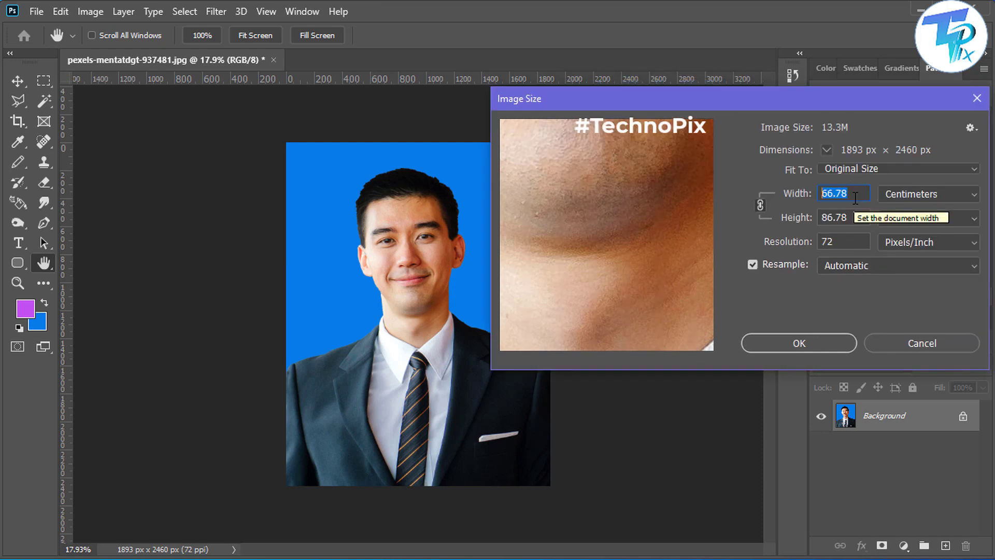
pyautogui.write('2.')
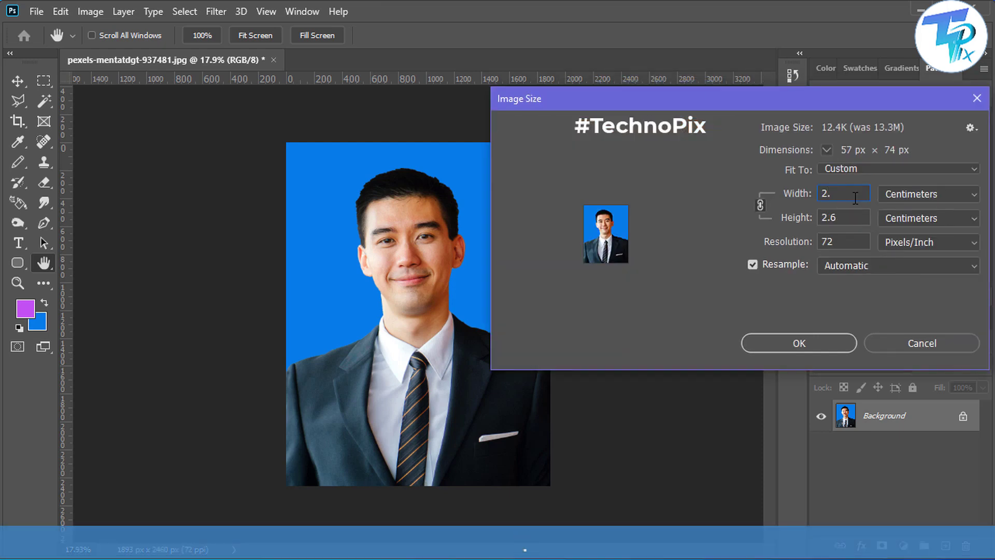
pyautogui.write('6')
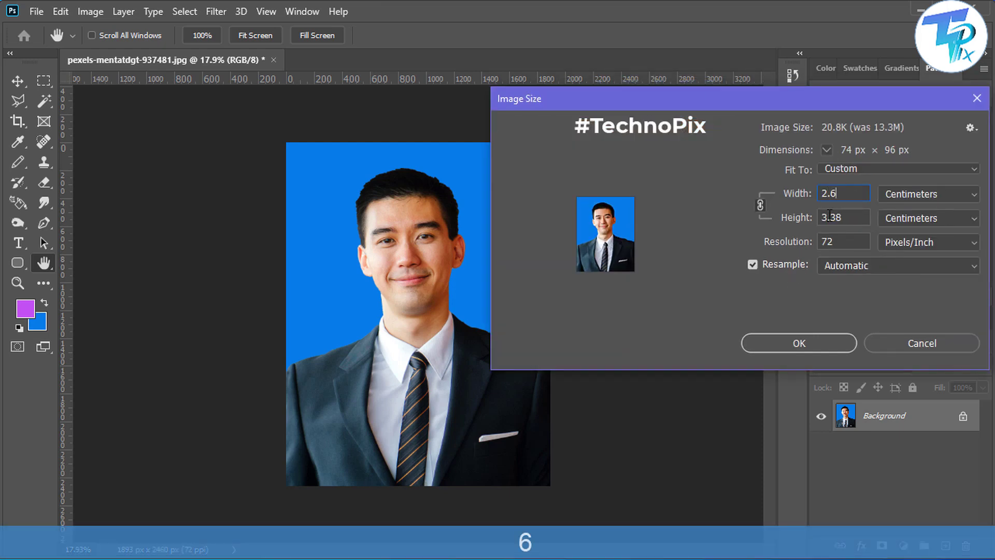
# Set the image resolution to 300 pixels/inch and apply the new image size
pyautogui.doubleClick(845, 243)
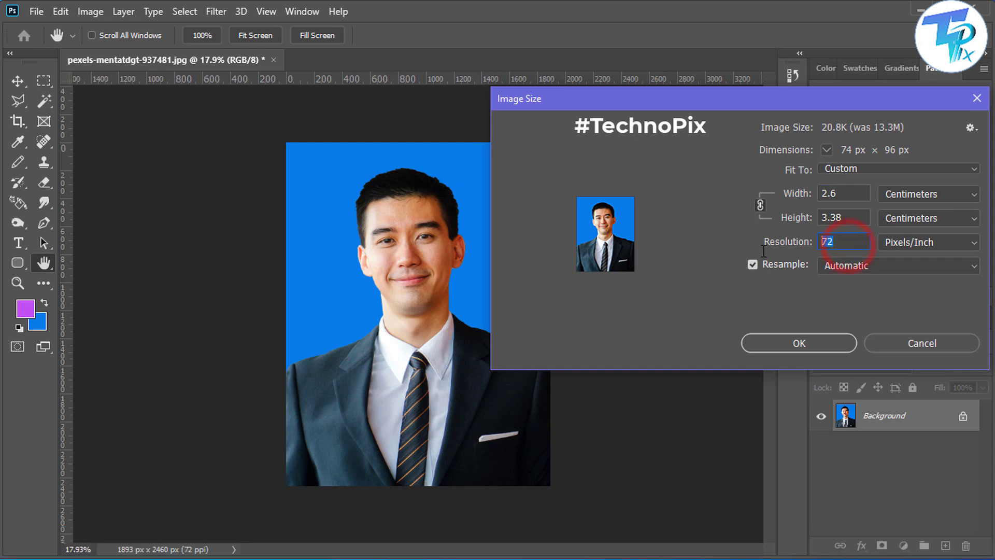
pyautogui.write('300')
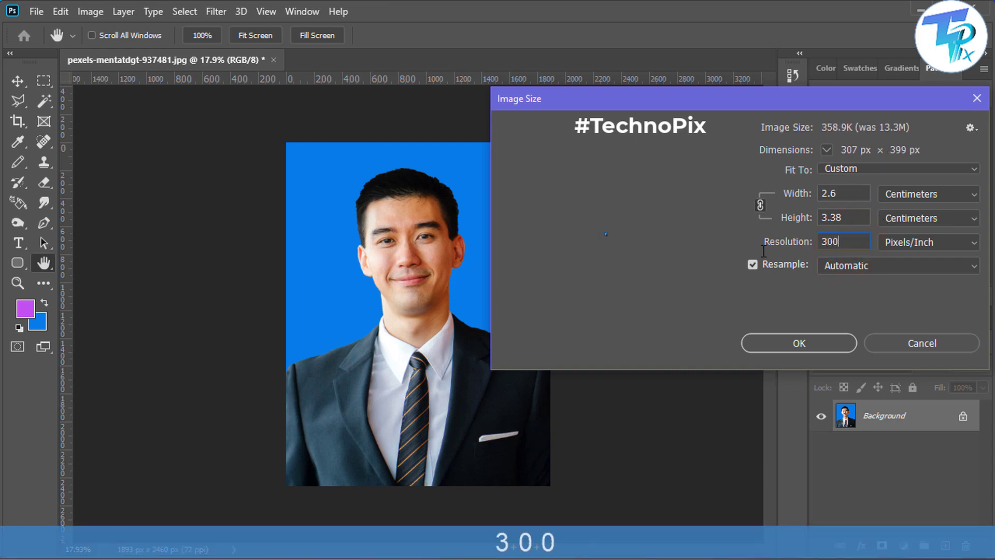
pyautogui.click(753, 240)
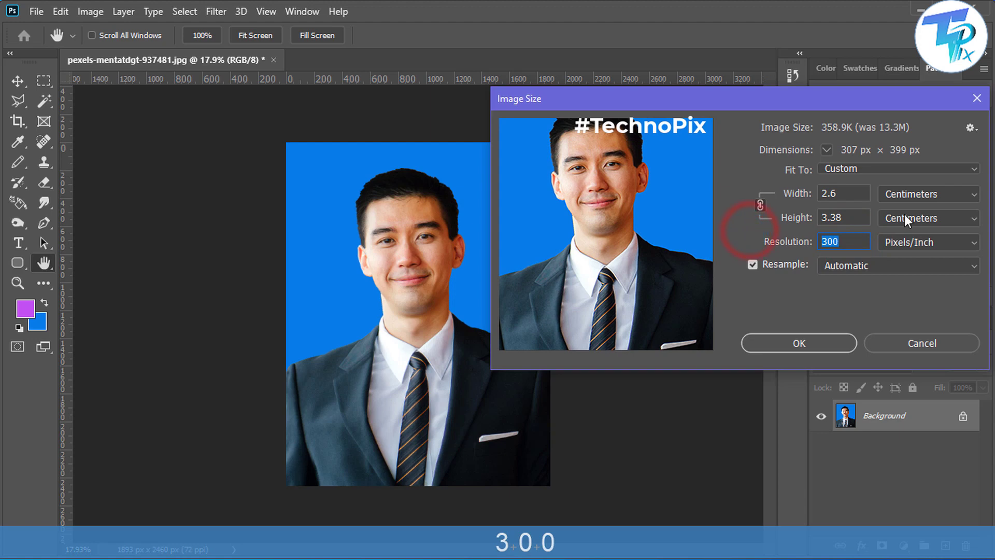
pyautogui.click(845, 194)
pyautogui.click(853, 217)
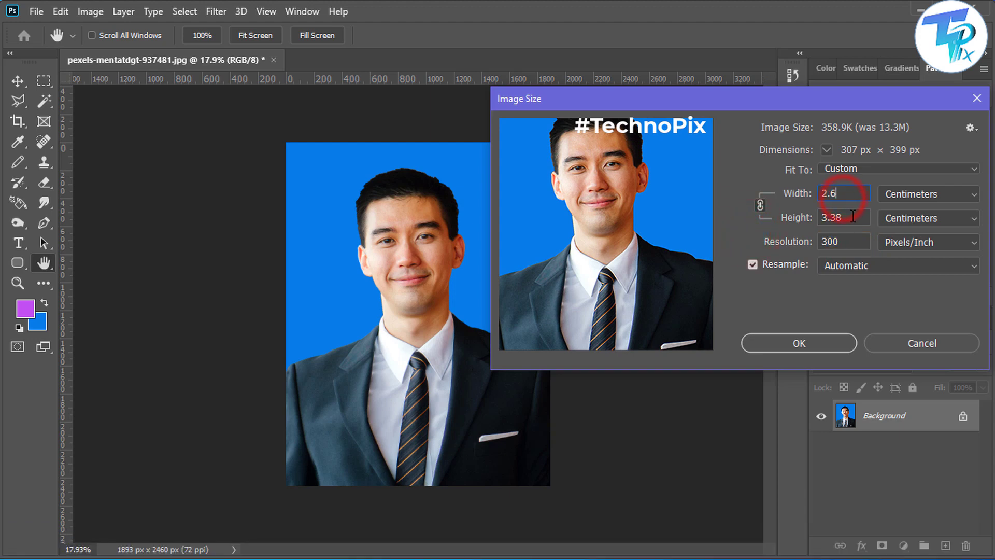
pyautogui.click(794, 343)
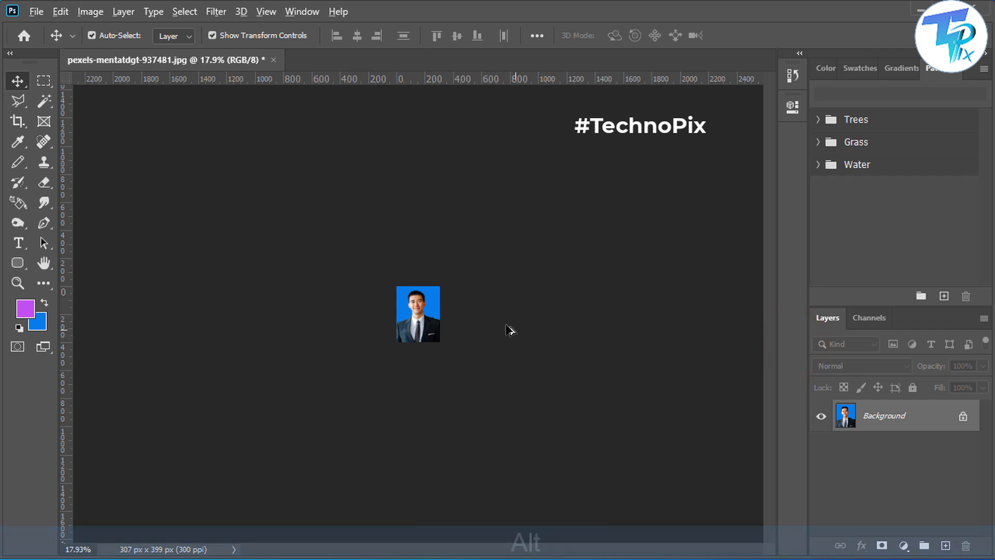
# Unlock the Background layer and add a Stroke effect to it with size 2 px, positioned outside
pyautogui.scroll(3, 420, 321)
pyautogui.scroll(3, 418, 320)
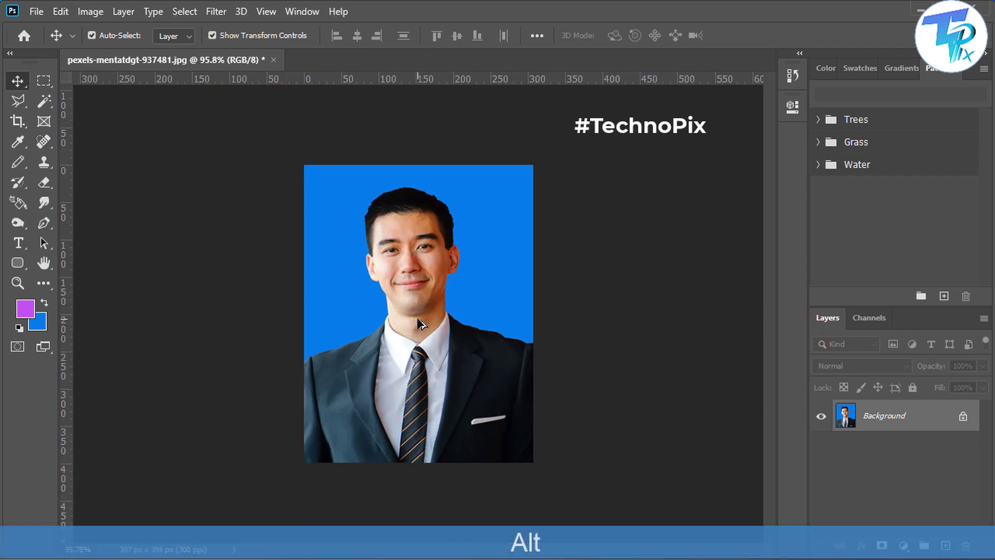
pyautogui.scroll(2, 417, 321)
pyautogui.scroll(-1, 417, 319)
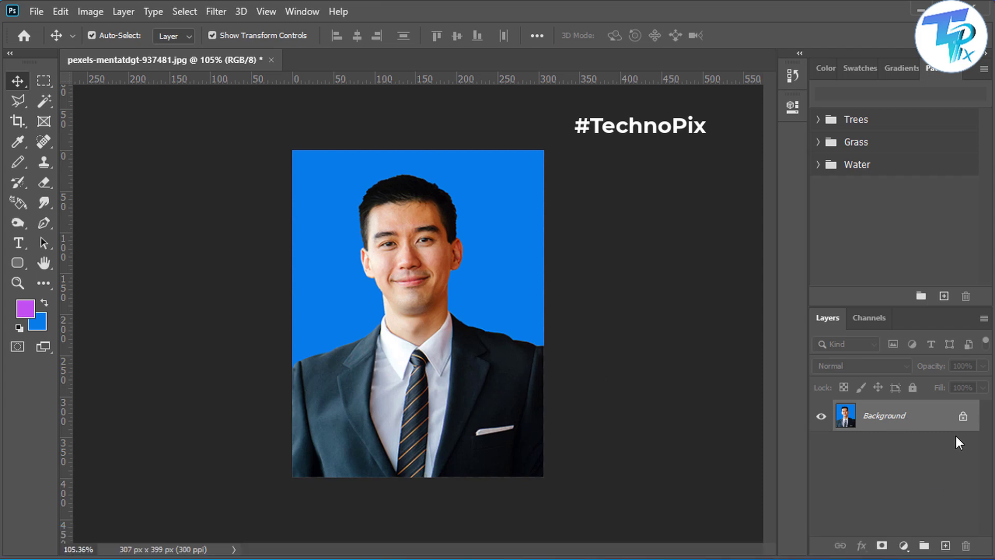
pyautogui.click(965, 419)
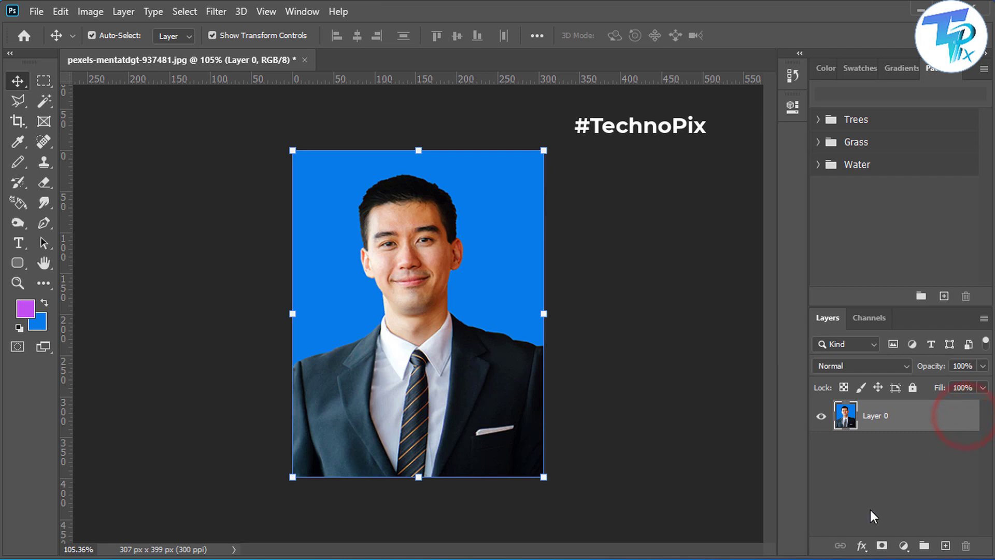
pyautogui.click(861, 545)
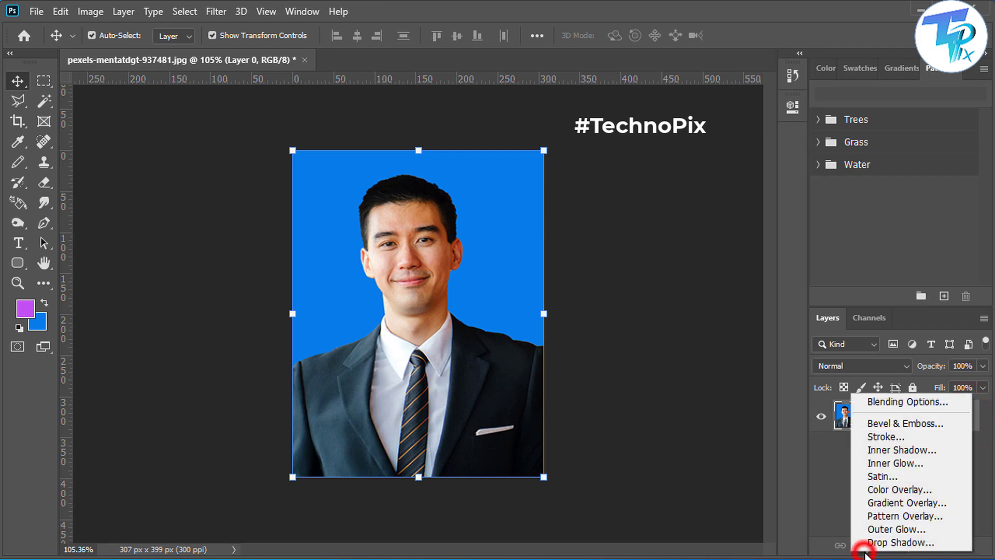
pyautogui.click(897, 439)
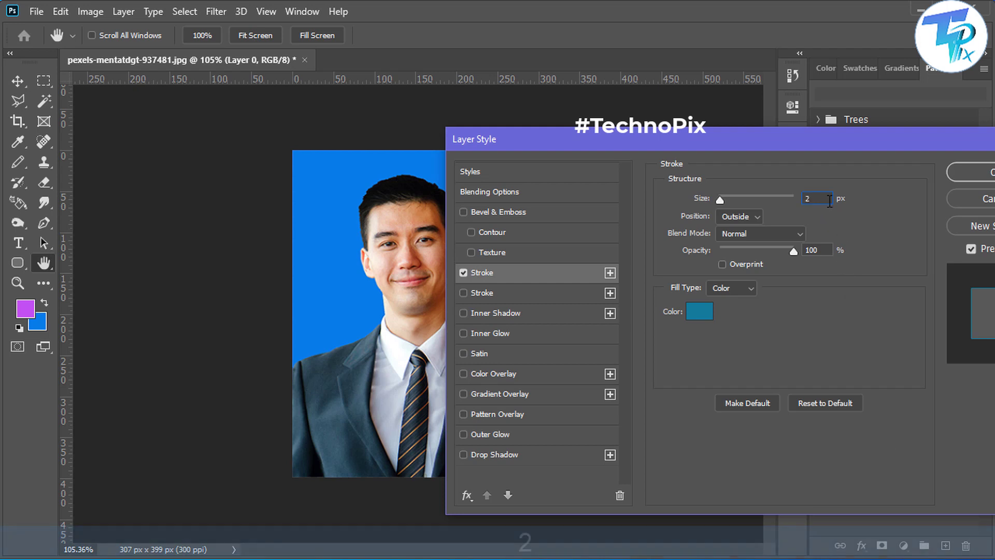
# Set the stroke color to dark green 044118, apply the layer style and deselect the layer
pyautogui.click(699, 312)
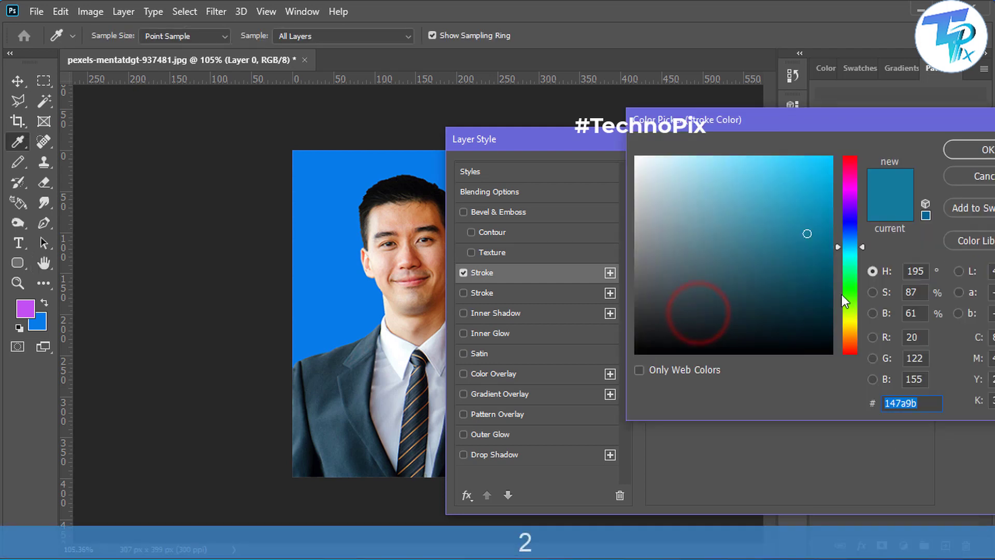
pyautogui.click(850, 278)
pyautogui.click(822, 305)
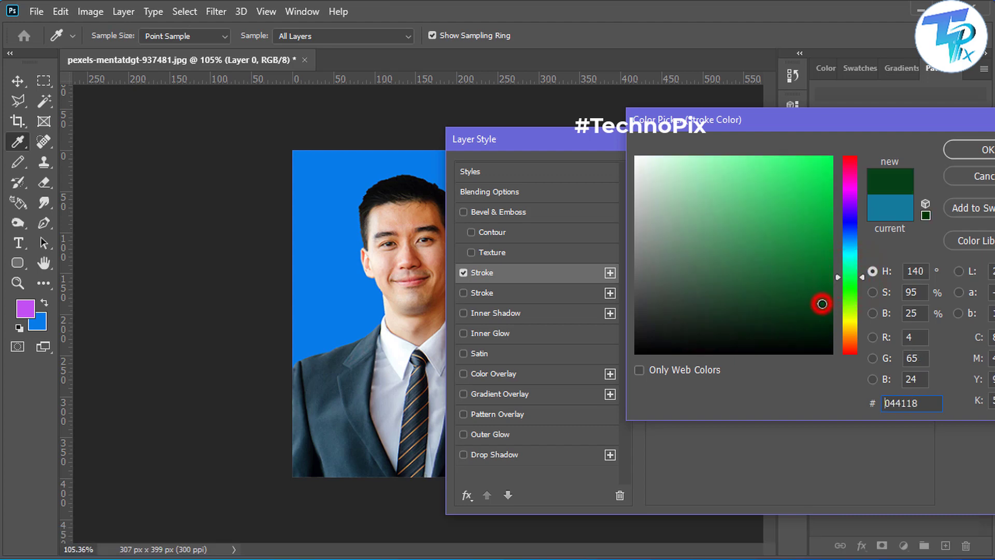
pyautogui.click(982, 149)
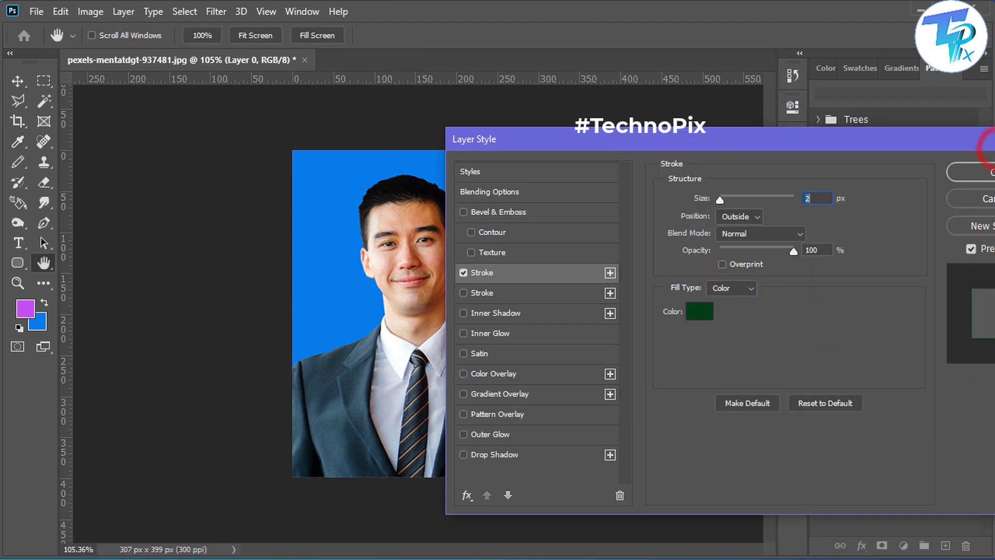
pyautogui.click(977, 169)
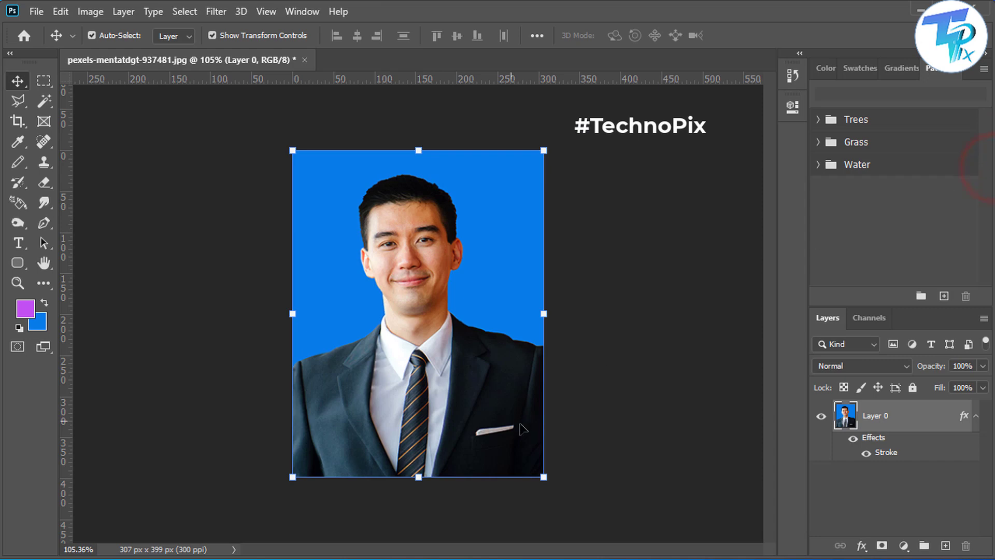
pyautogui.click(641, 409)
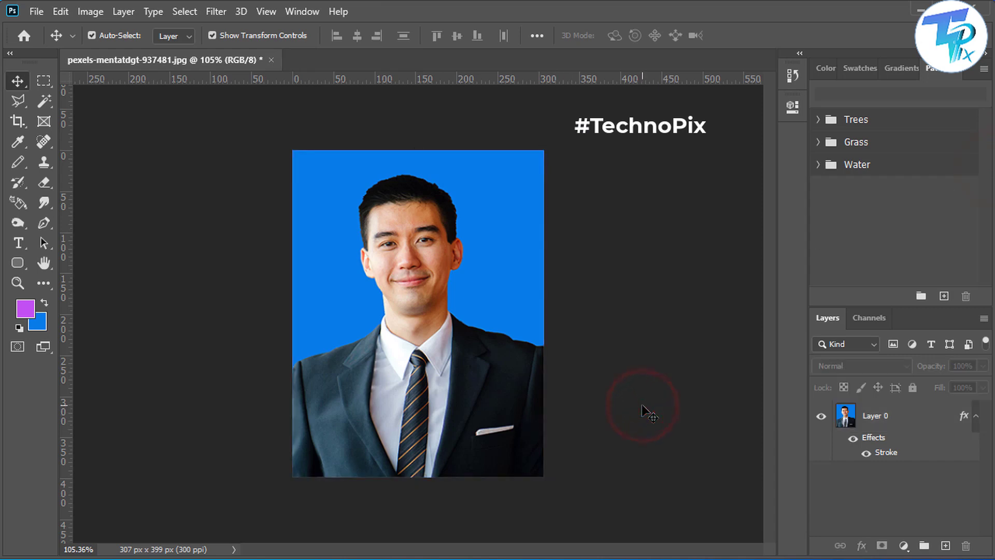
# Brighten Layer 0 with Levels, setting the midtone input to 1.28 and the white input to 233
pyautogui.keyDown('ctrl'); pyautogui.click(523, 415); pyautogui.keyUp('ctrl')
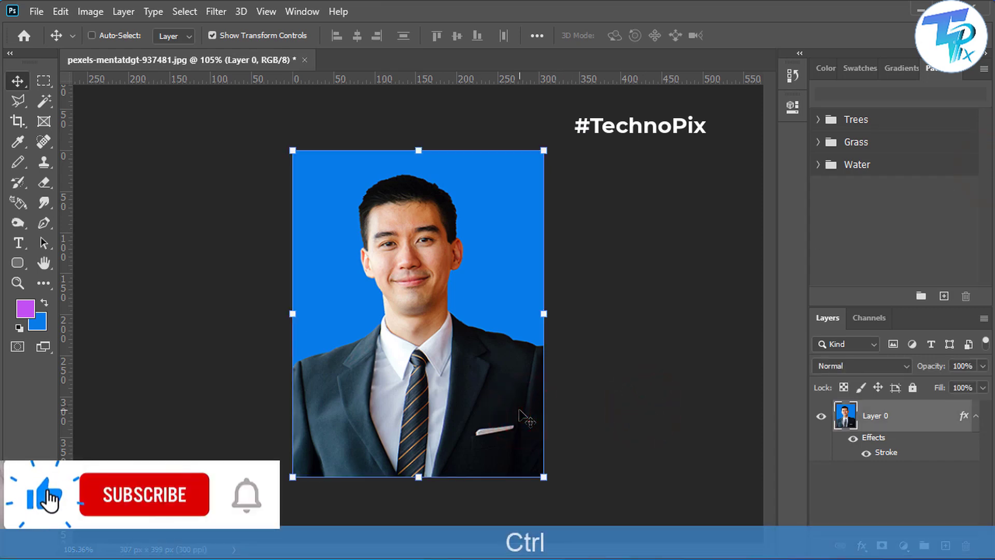
pyautogui.hotkey('ctrl', 'l')
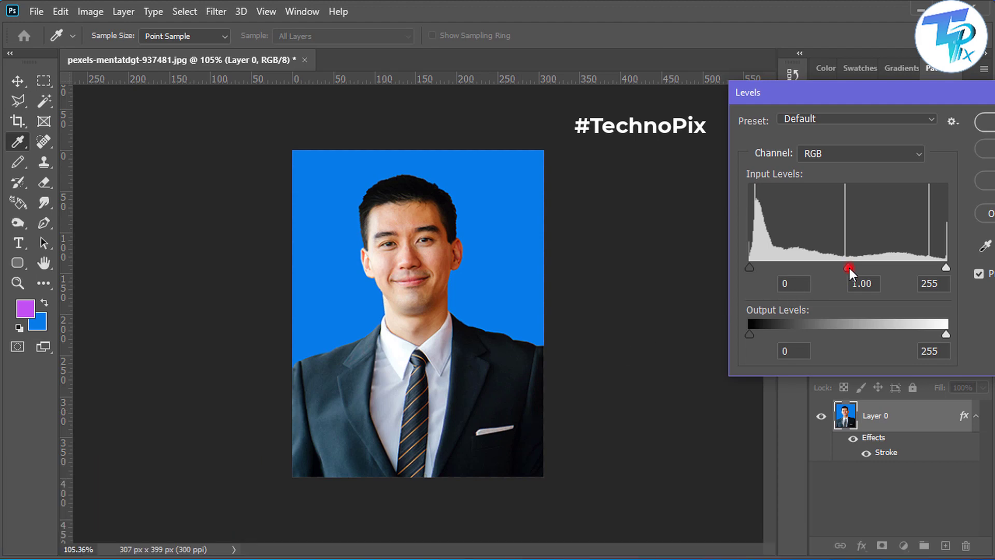
pyautogui.moveTo(850, 268); pyautogui.dragTo(822, 266)
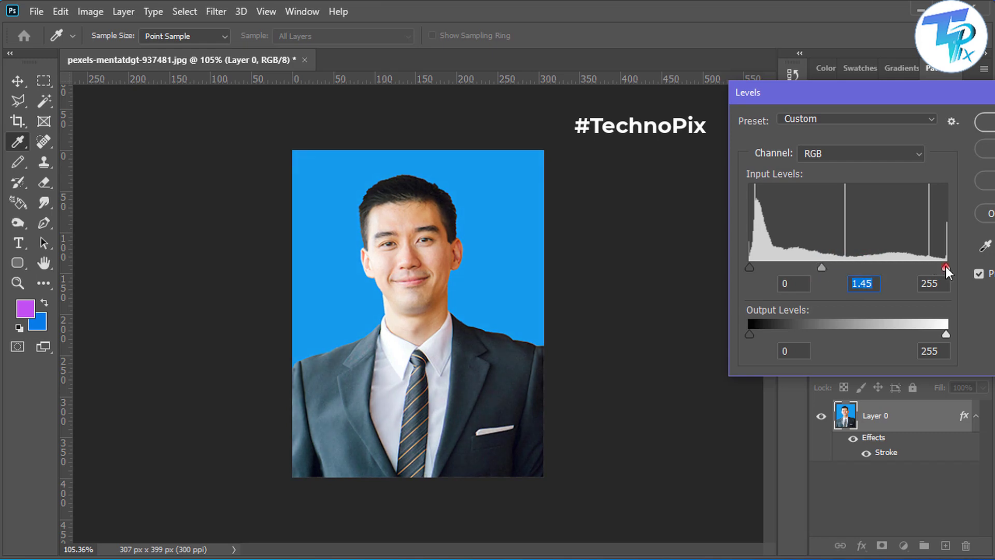
pyautogui.moveTo(945, 268); pyautogui.dragTo(929, 266)
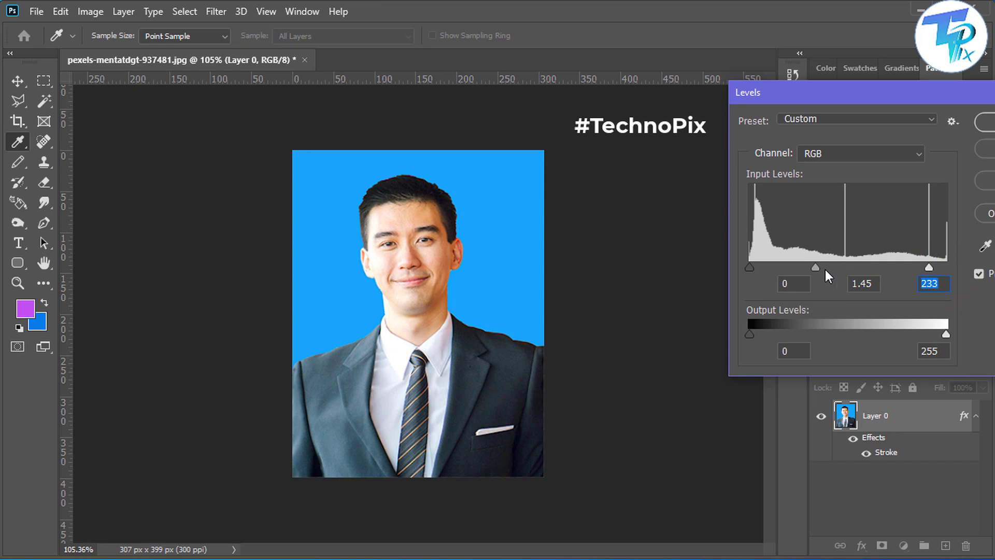
pyautogui.moveTo(820, 268); pyautogui.dragTo(823, 268)
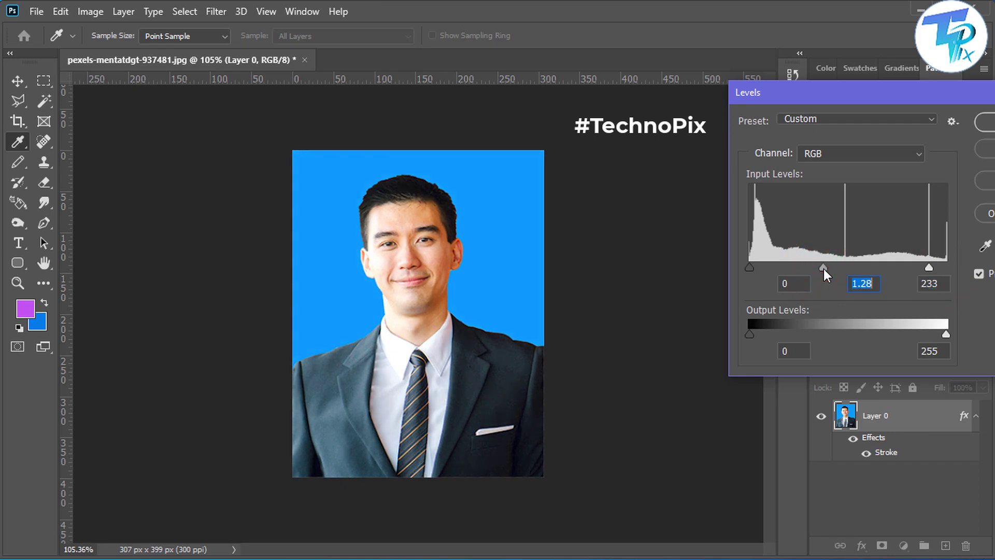
pyautogui.click(987, 122)
pyautogui.press('v')
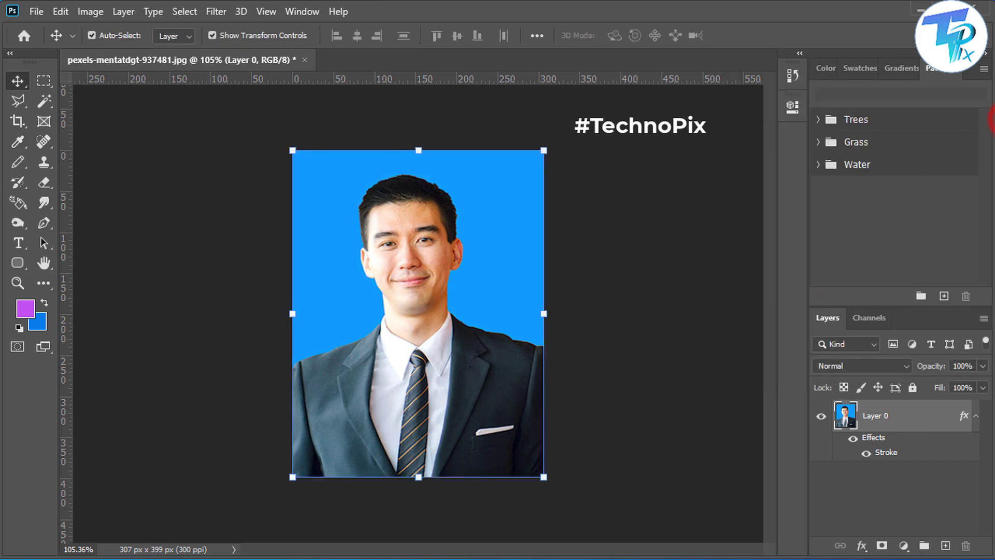
pyautogui.click(645, 366)
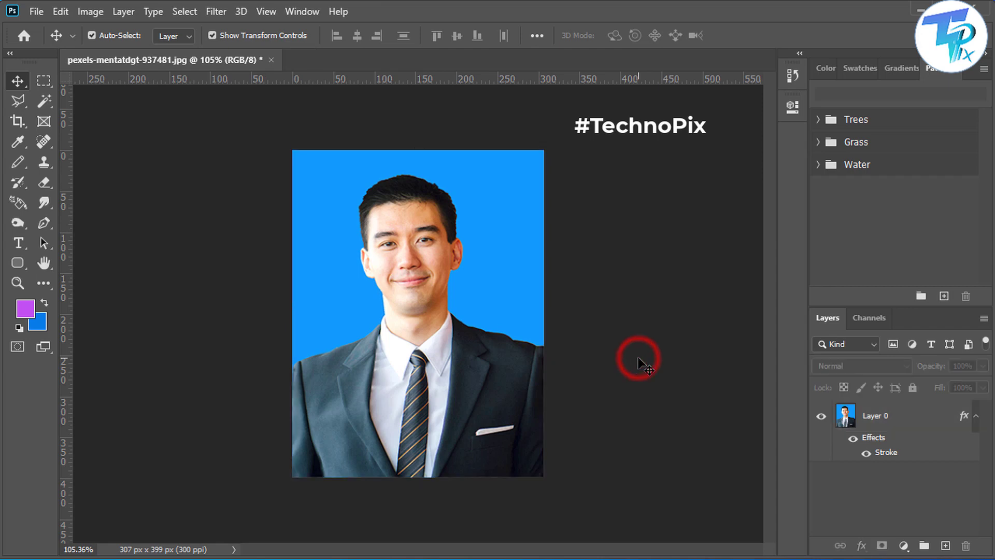
# Create a new portrait-oriented document of 21 x 29.7 cm at 300 pixels/inch with a white background
pyautogui.click(36, 12)
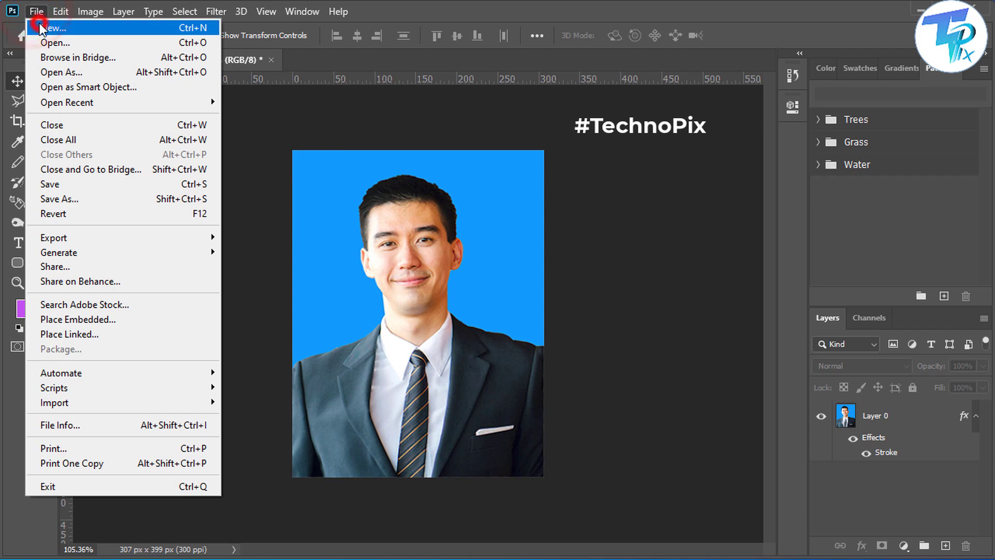
pyautogui.click(39, 25)
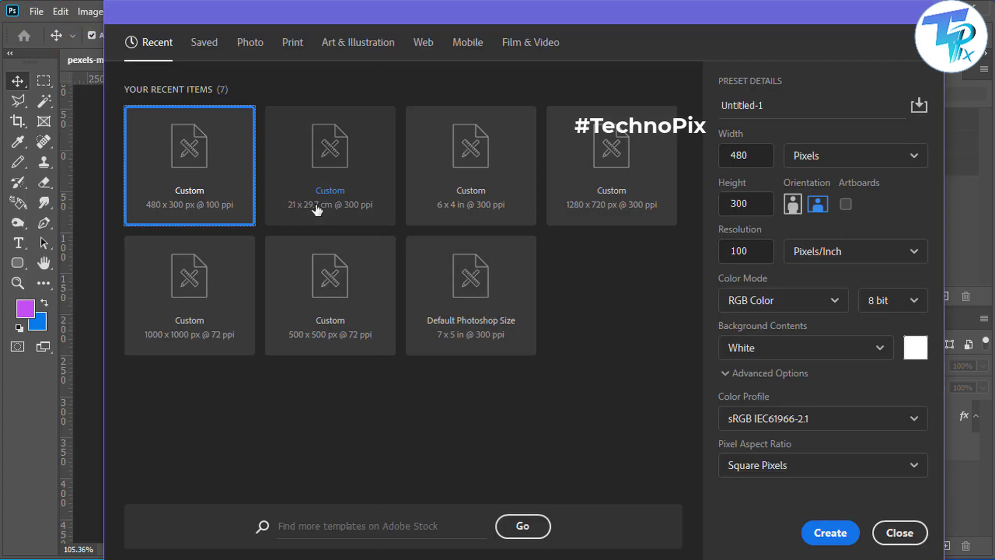
pyautogui.click(322, 168)
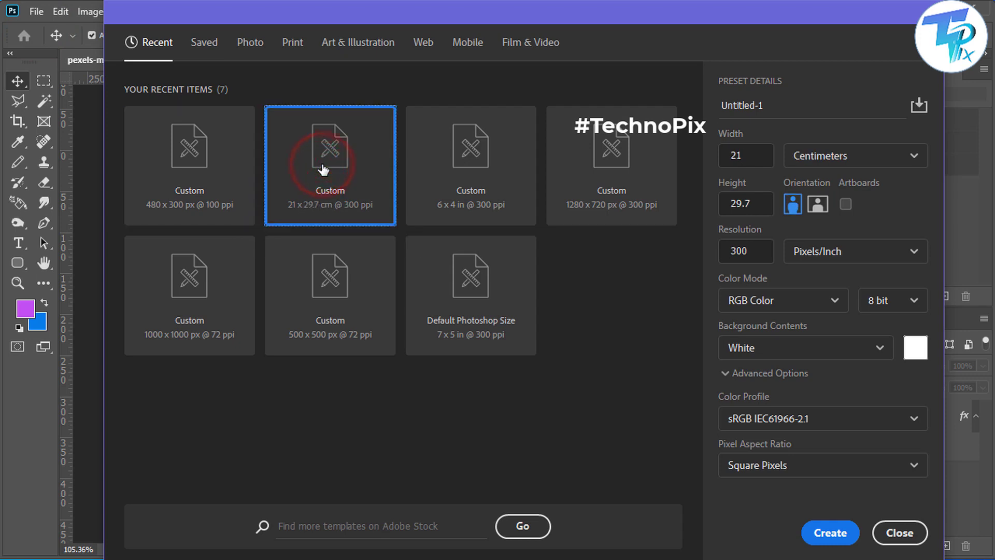
pyautogui.click(747, 255)
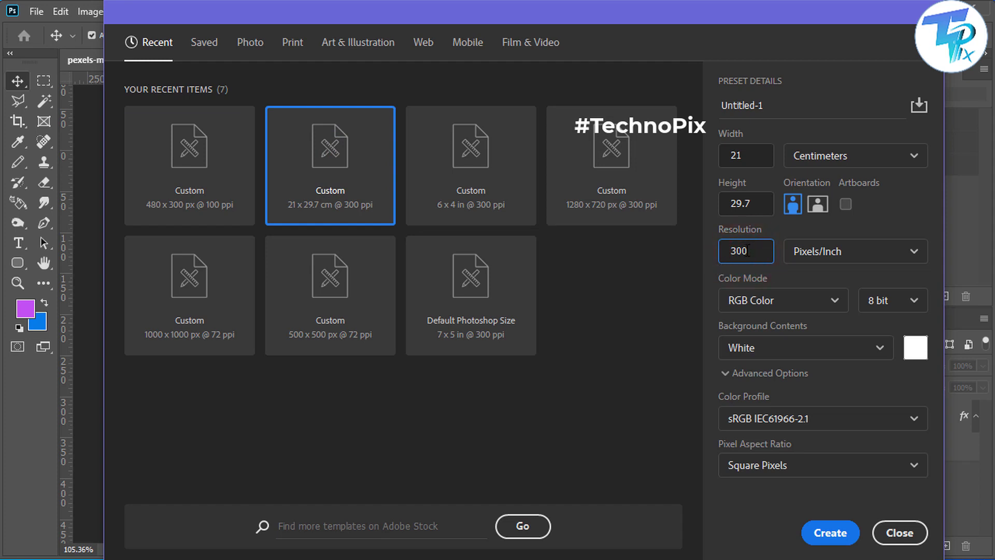
pyautogui.click(746, 251)
pyautogui.click(830, 534)
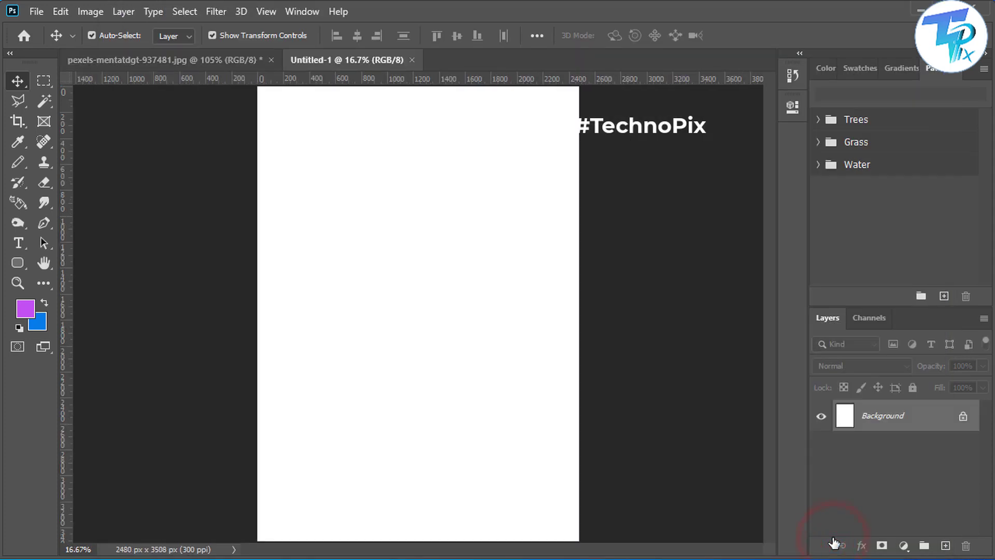
# Copy the finished portrait from the photo document into the new A4 document, near the page's top-left corner
pyautogui.click(181, 62)
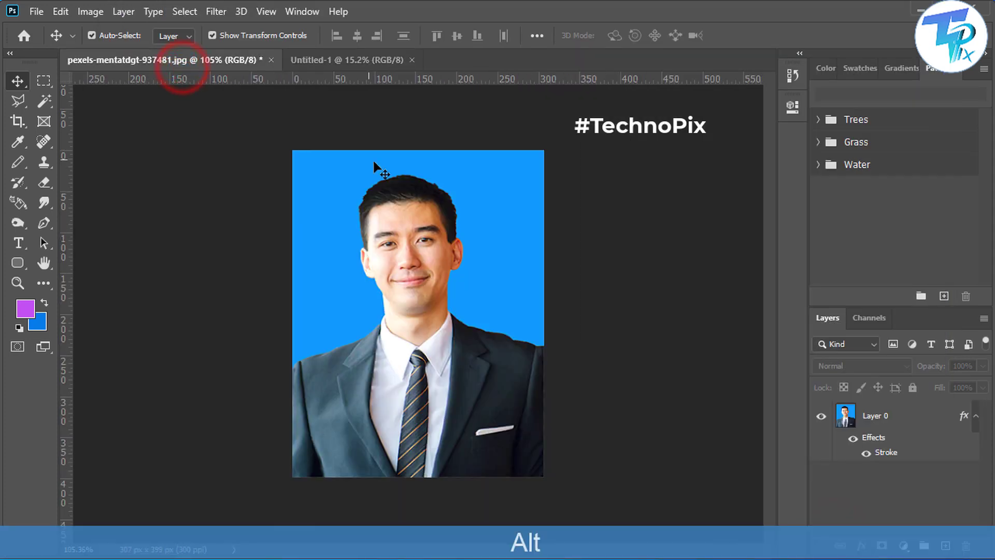
pyautogui.moveTo(403, 212); pyautogui.dragTo(310, 151)
pyautogui.click(362, 208)
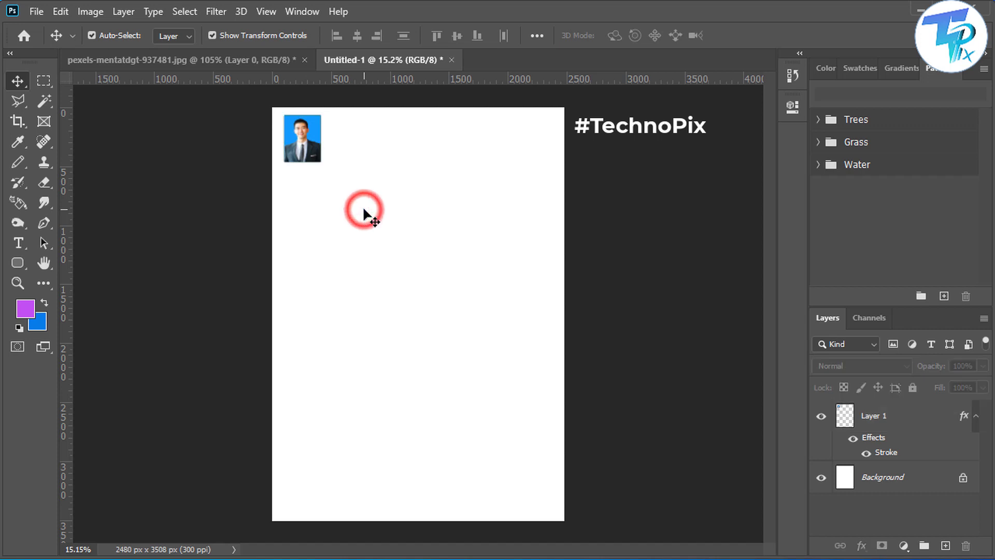
# Place a horizontal guide along the portrait's top edge and a vertical guide along its left edge
pyautogui.keyDown('alt'); pyautogui.scroll(5, 329, 187); pyautogui.keyUp('alt')
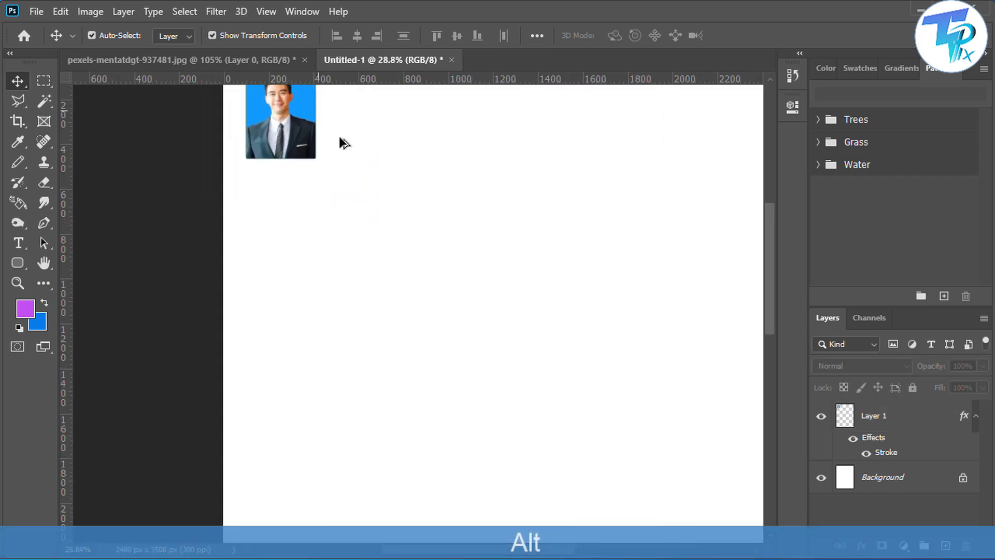
pyautogui.scroll(2, 380, 171)
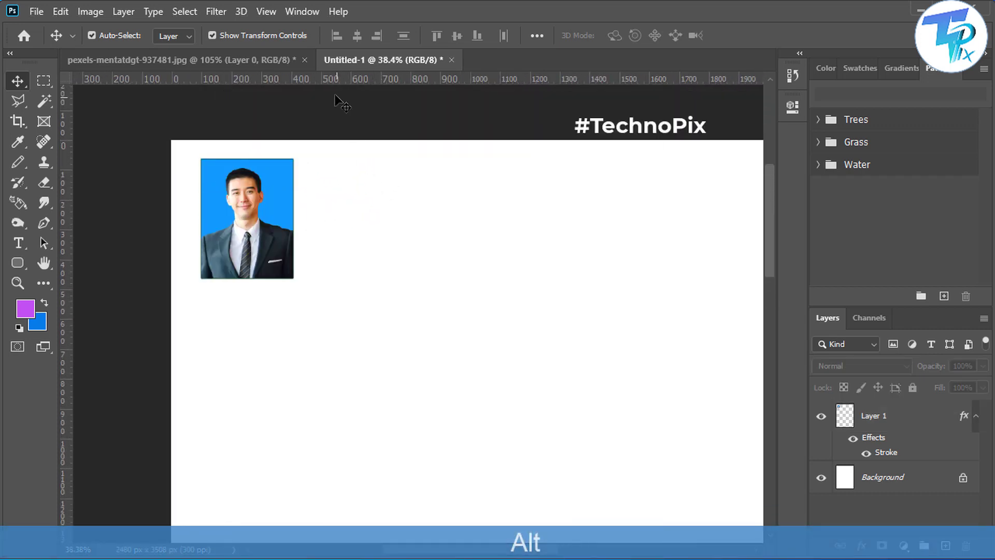
pyautogui.moveTo(333, 79); pyautogui.dragTo(333, 157)
pyautogui.moveTo(70, 197); pyautogui.dragTo(212, 233)
pyautogui.keyDown('alt'); pyautogui.scroll(-4, 328, 262); pyautogui.keyUp('alt')
pyautogui.keyDown('alt'); pyautogui.scroll(3, 345, 268); pyautogui.keyUp('alt')
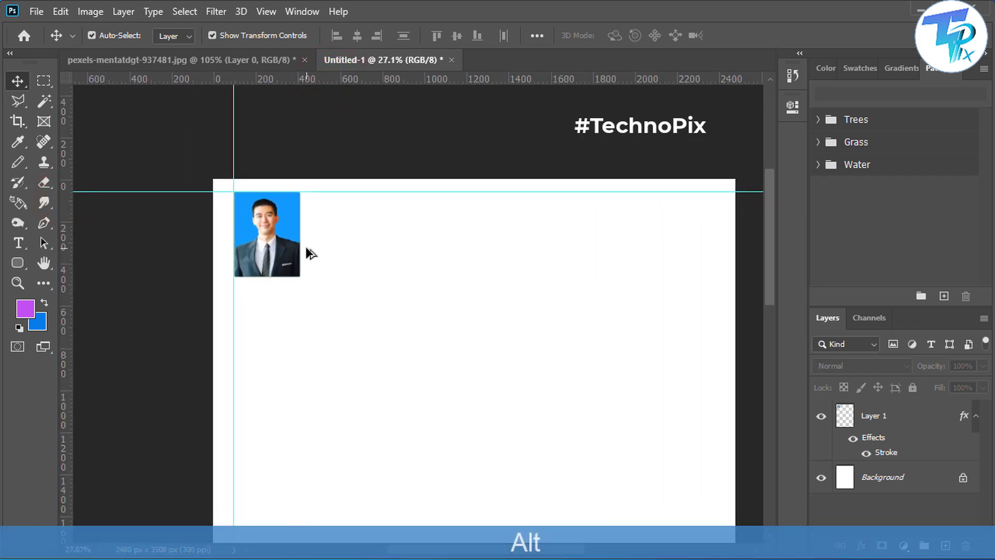
# Duplicate the portrait to its right, level with the original and with a small gap between them
pyautogui.click(296, 251)
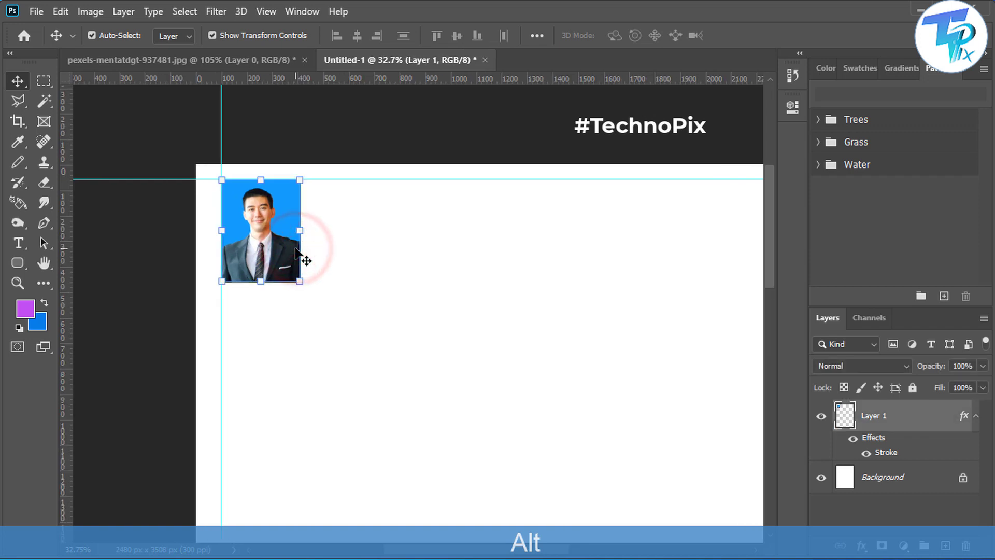
pyautogui.hotkey('ctrl', 'alt')
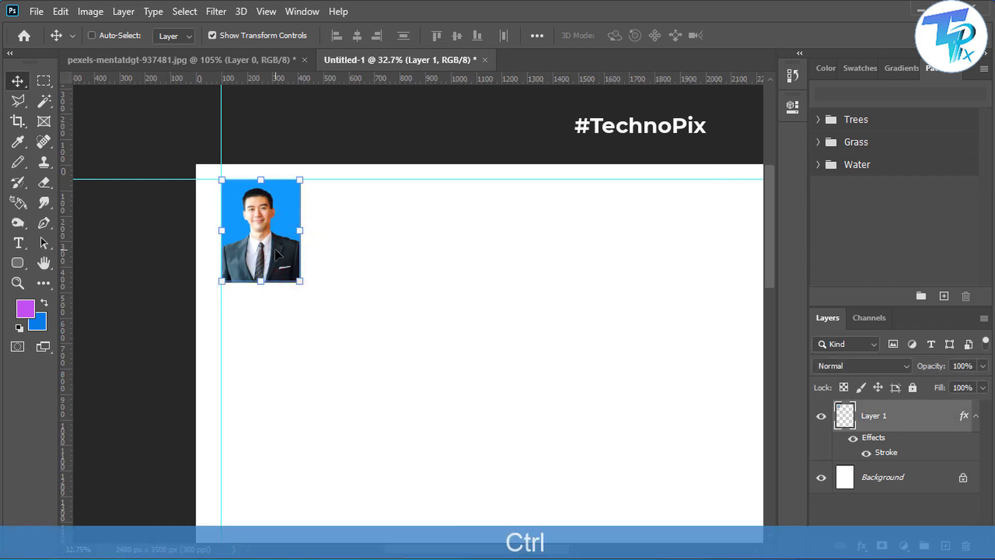
pyautogui.press('shift')
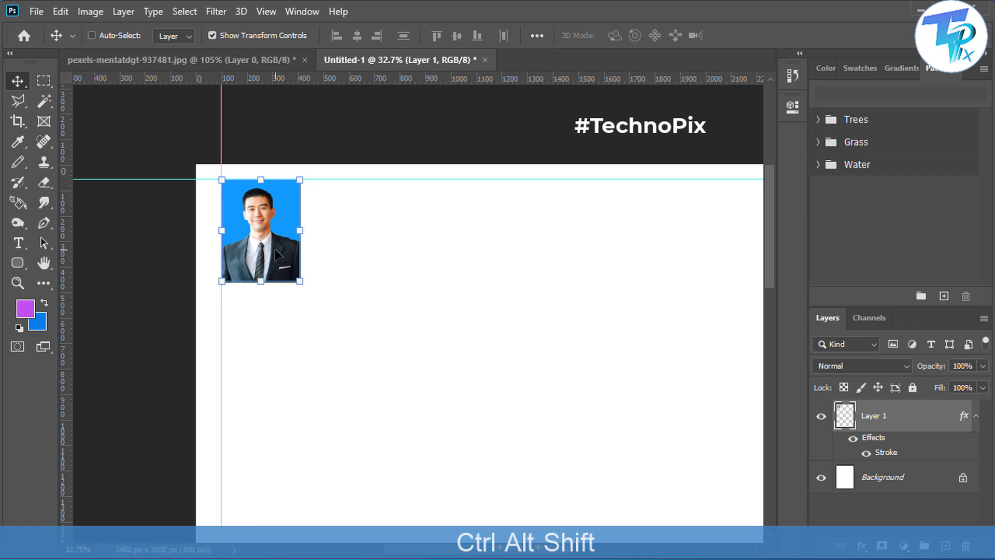
pyautogui.moveTo(277, 252); pyautogui.dragTo(358, 363)
pyautogui.keyDown('ctrl'); pyautogui.keyDown('alt'); pyautogui.click(348, 253); pyautogui.keyUp('alt'); pyautogui.keyUp('ctrl')
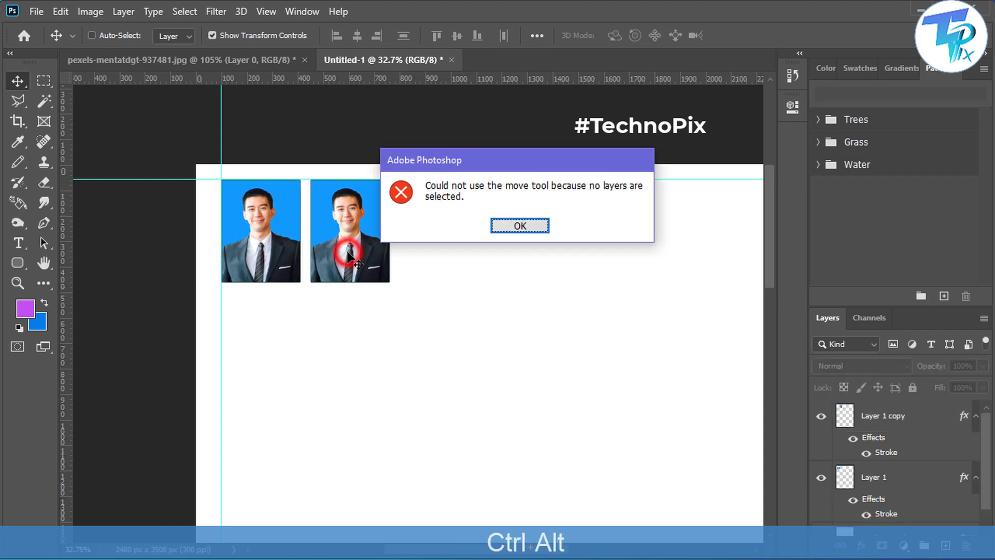
pyautogui.click(531, 224)
pyautogui.keyDown('ctrl'); pyautogui.keyDown('alt'); pyautogui.click(371, 273); pyautogui.keyUp('alt'); pyautogui.keyUp('ctrl')
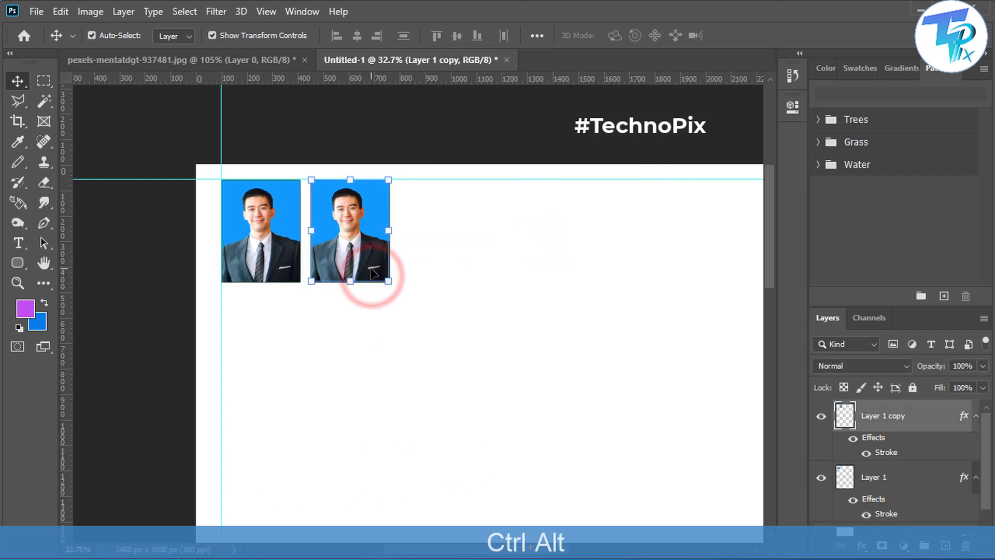
pyautogui.moveTo(370, 258); pyautogui.dragTo(512, 344)
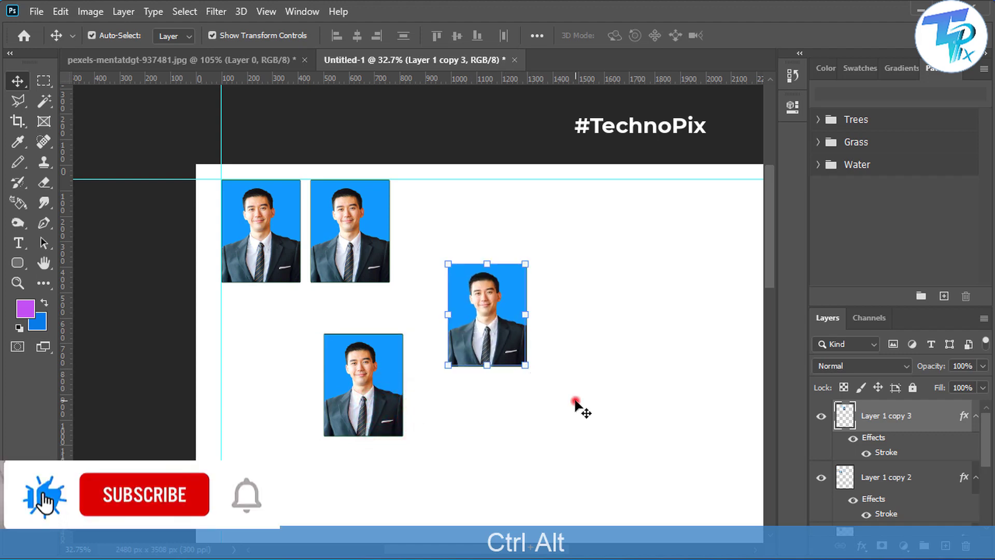
pyautogui.hotkey('ctrl', 'z')
pyautogui.hotkey('ctrl', 'z')
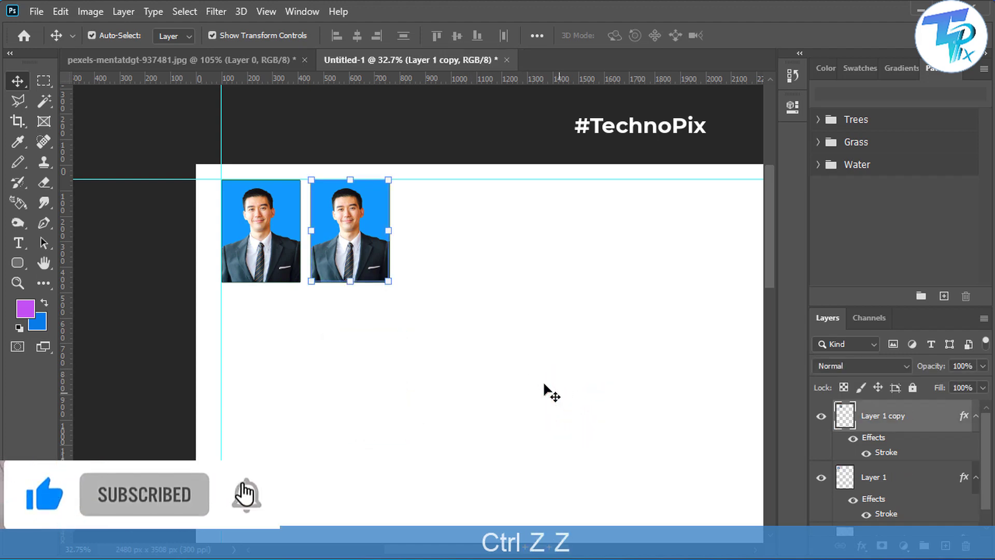
# Duplicate the second portrait four more times along the top guide to make an evenly spaced row of six
pyautogui.click(361, 245)
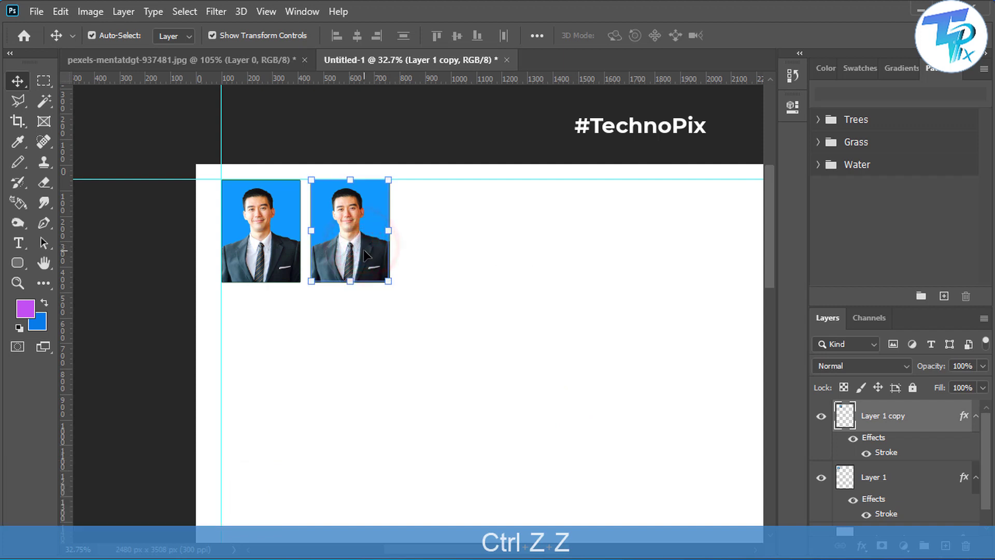
pyautogui.press('ctrl')
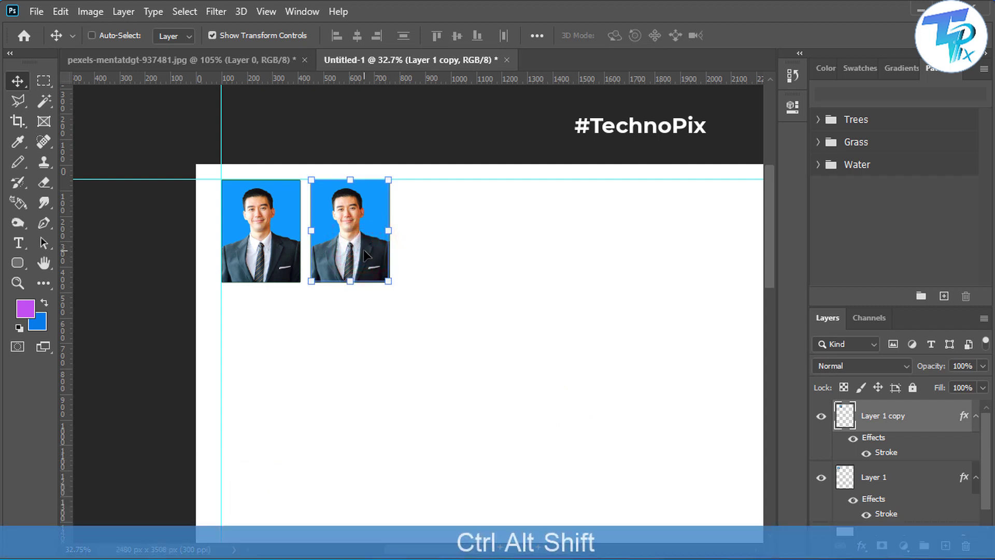
pyautogui.moveTo(365, 254); pyautogui.dragTo(720, 266)
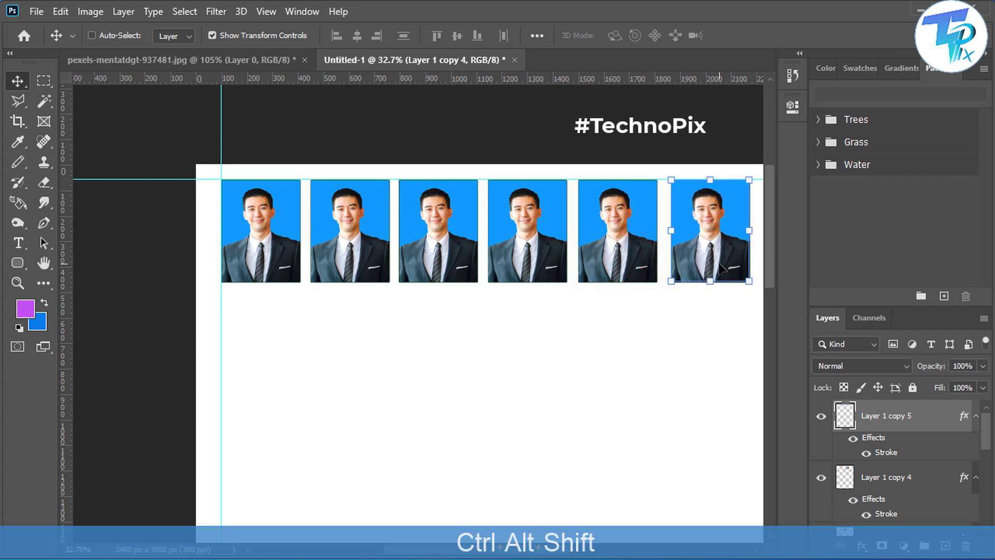
pyautogui.scroll(-3, 459, 348)
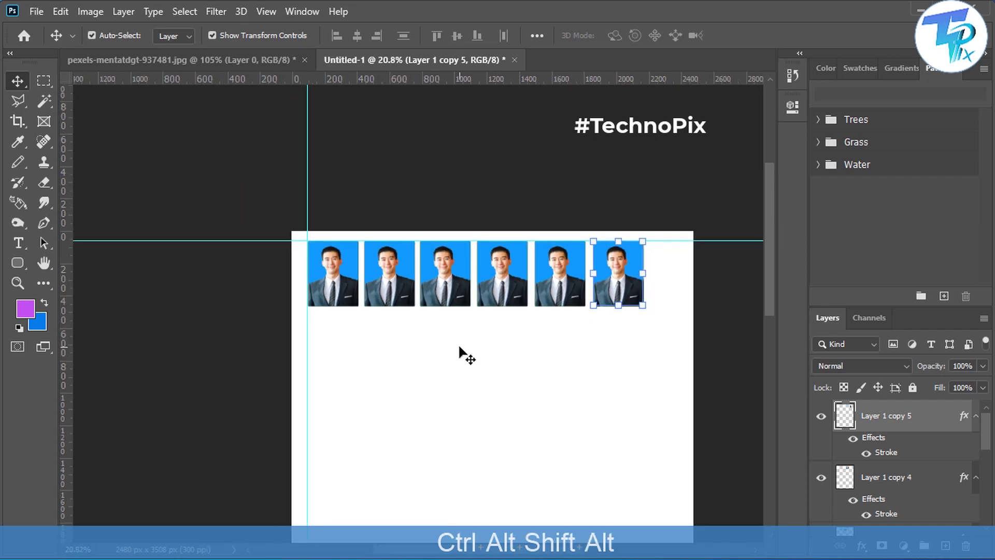
pyautogui.scroll(-1, 584, 369)
pyautogui.click(581, 368)
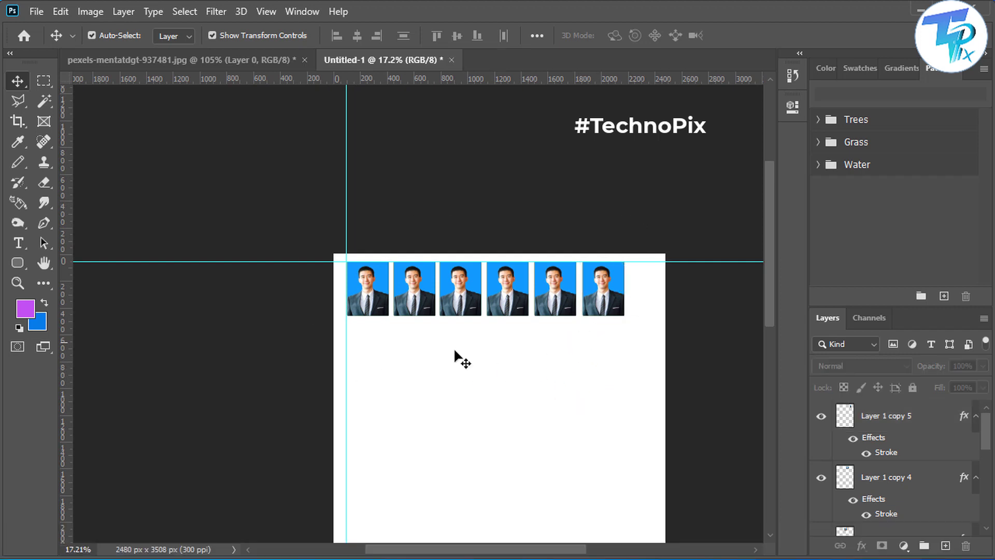
# Select the whole row of six portraits and duplicate it straight down as a second row
pyautogui.scroll(-5, 606, 366)
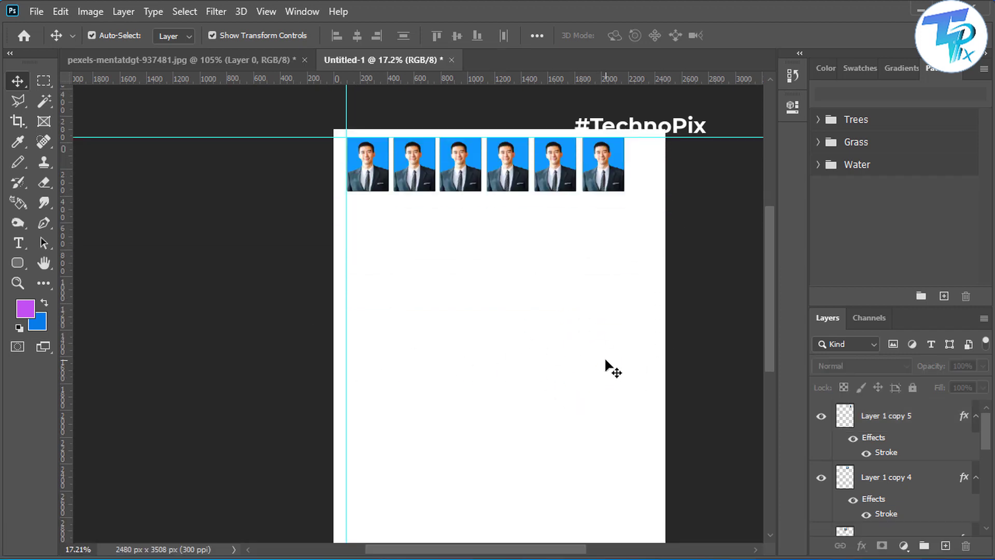
pyautogui.scroll(2, 653, 259)
pyautogui.moveTo(648, 228); pyautogui.dragTo(328, 249)
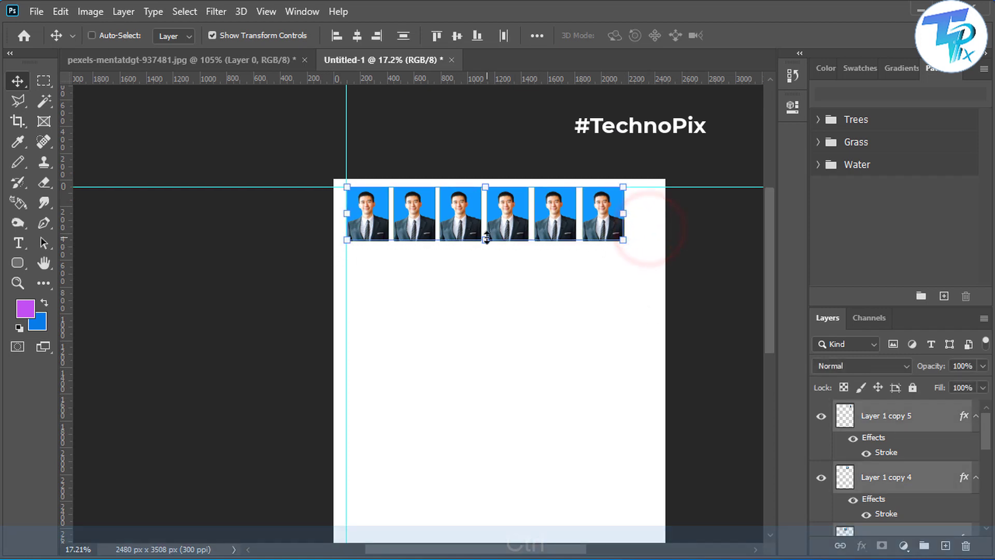
pyautogui.moveTo(507, 223); pyautogui.dragTo(507, 288)
pyautogui.click(505, 337)
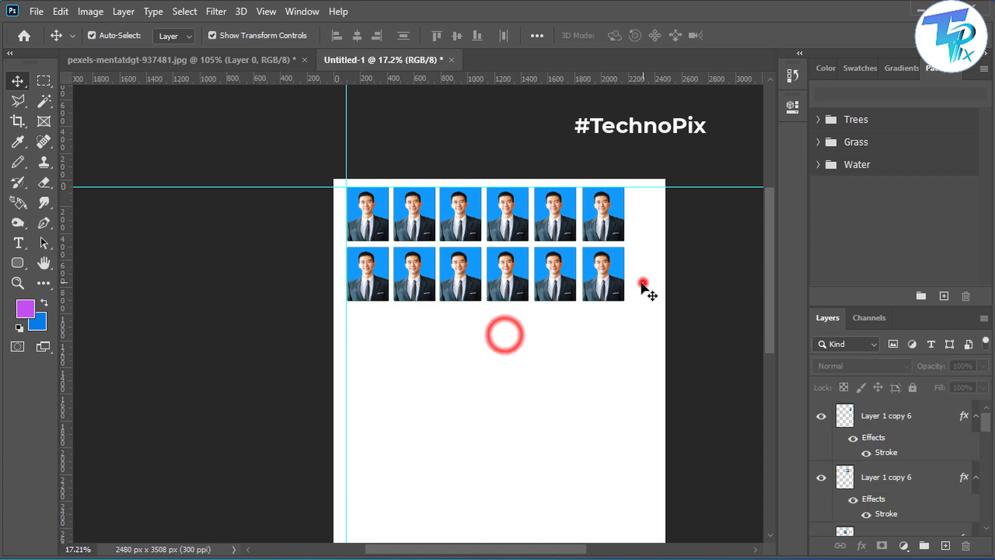
# Duplicate the second row downward until there are six rows, and nudge the last row down to even the spacing
pyautogui.moveTo(641, 282); pyautogui.dragTo(360, 306)
pyautogui.moveTo(411, 274); pyautogui.dragTo(456, 512)
pyautogui.scroll(-3, 599, 437)
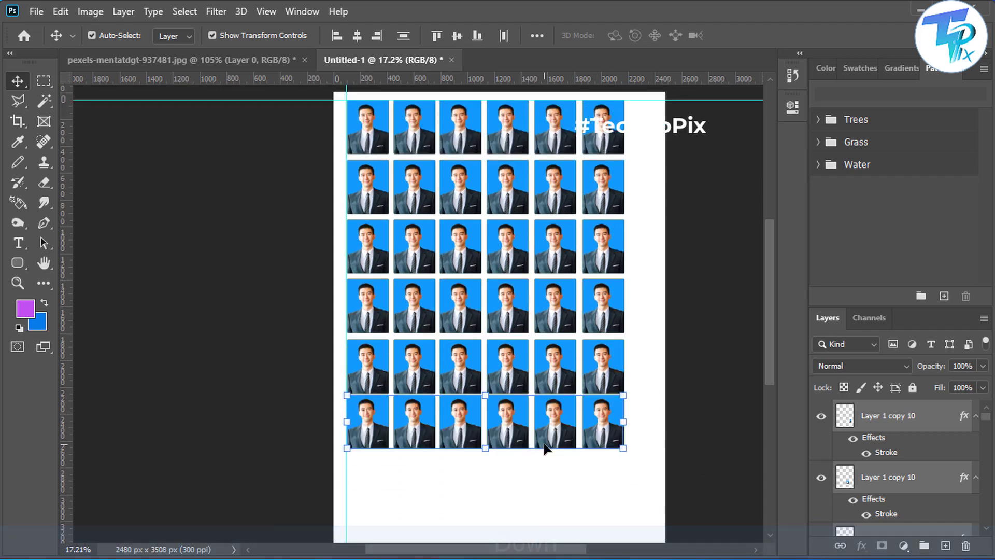
pyautogui.press('Down')
pyautogui.press('Down')
pyautogui.press('Down')
pyautogui.scroll(2, 544, 446)
pyautogui.scroll(-3, 614, 484)
# Duplicate the sixth row of portraits straight down as a seventh row
pyautogui.click(619, 459)
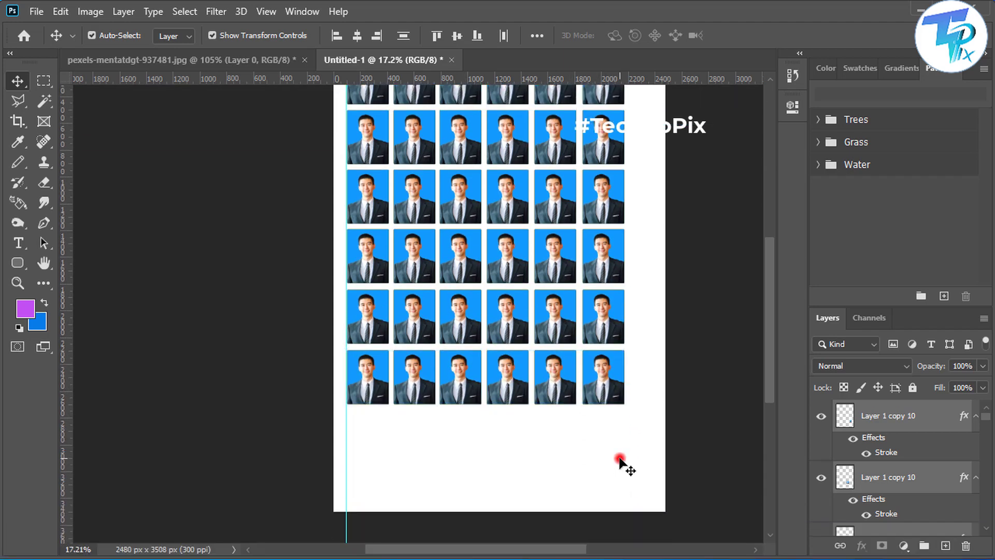
pyautogui.moveTo(413, 378); pyautogui.dragTo(413, 442)
pyautogui.scroll(-2, 586, 320)
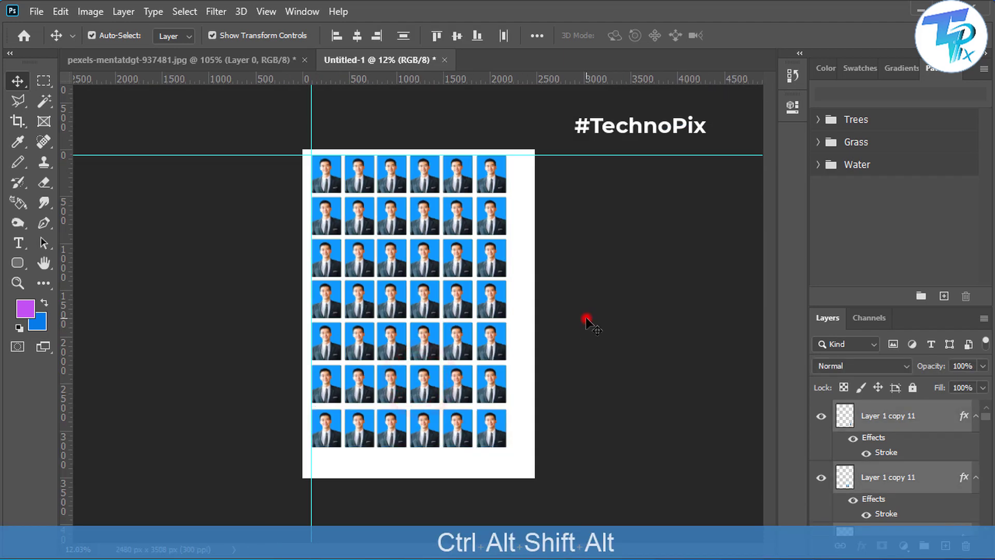
# Select all the portraits on the page and enlarge them together proportionally with Free Transform
pyautogui.click(586, 319)
pyautogui.hotkey('ctrl', 't')
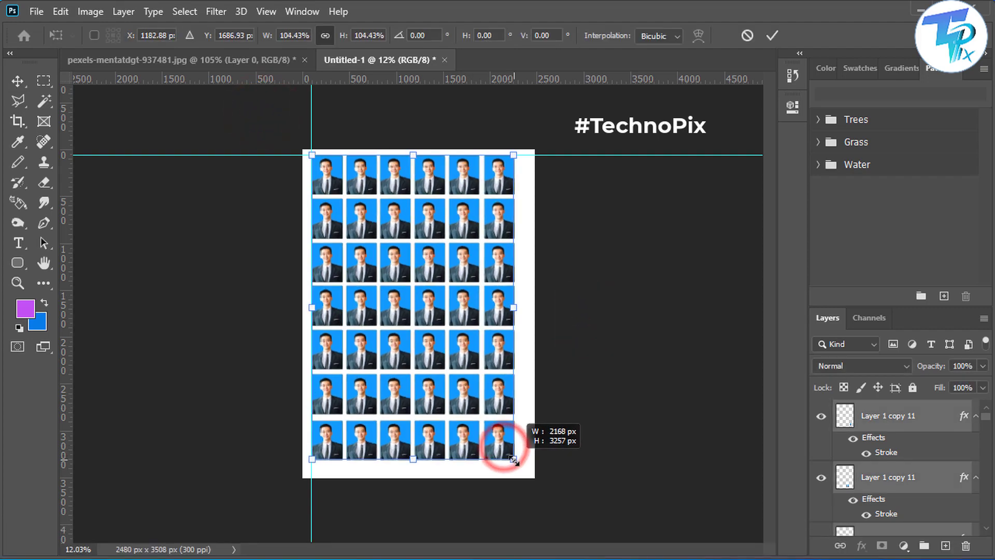